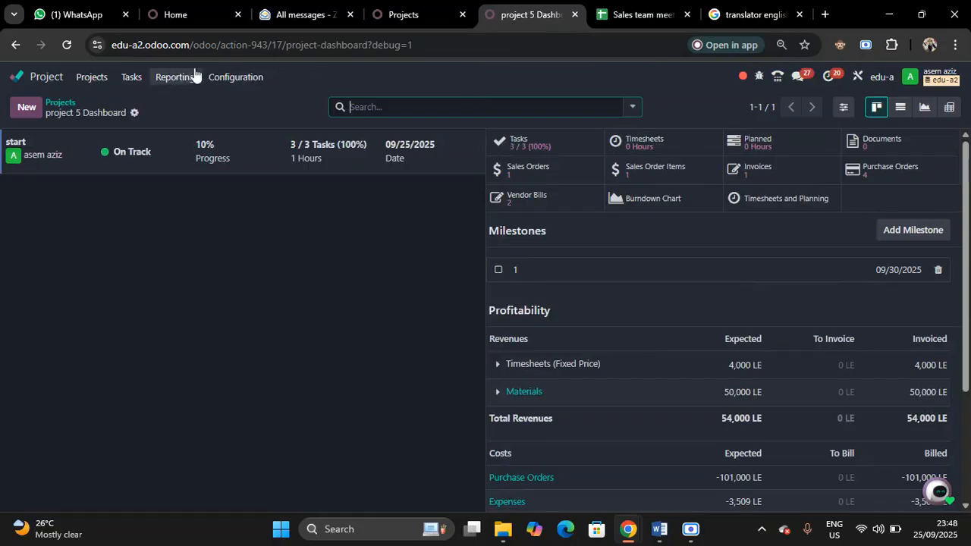
Start a new project from the Projects overview and name it Al Raed
click(402, 14)
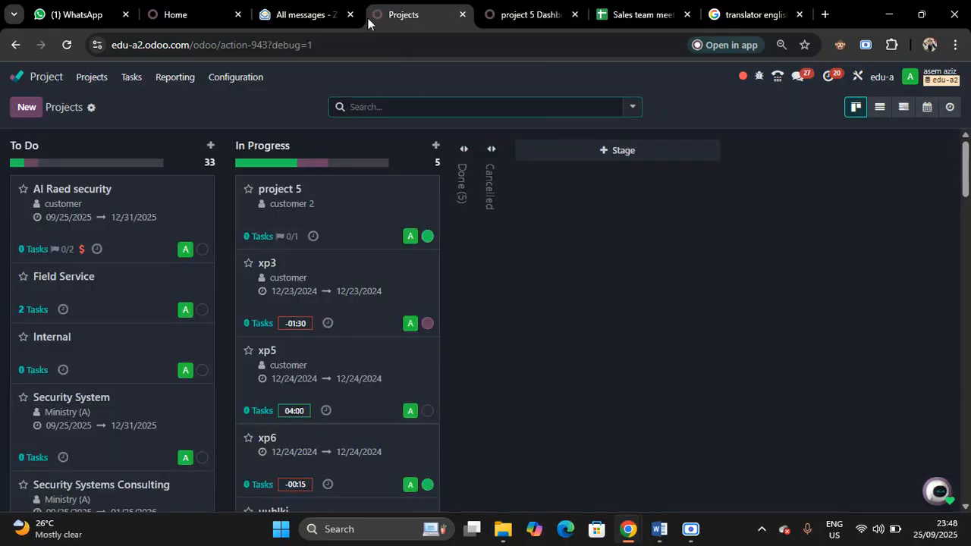
click(26, 110)
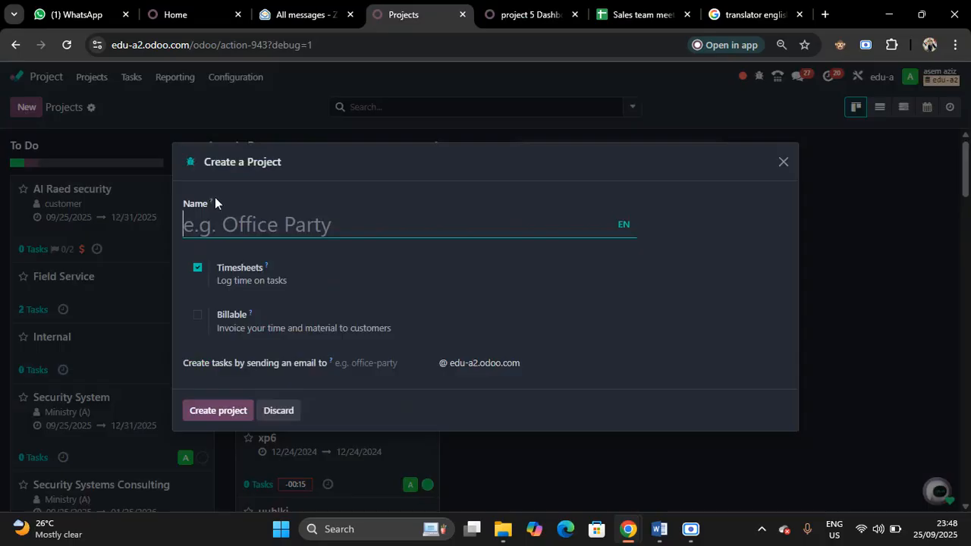
mouse_move(214, 197)
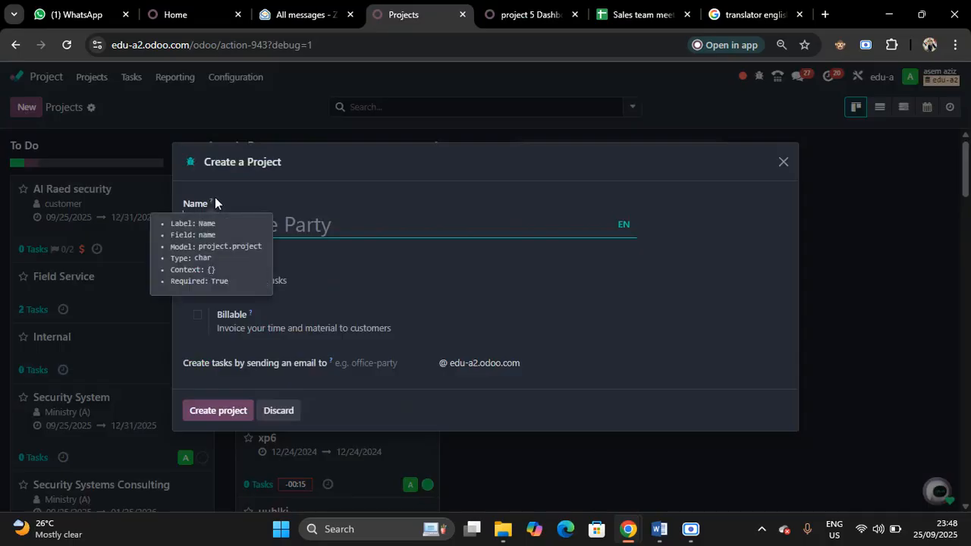
text(Al )
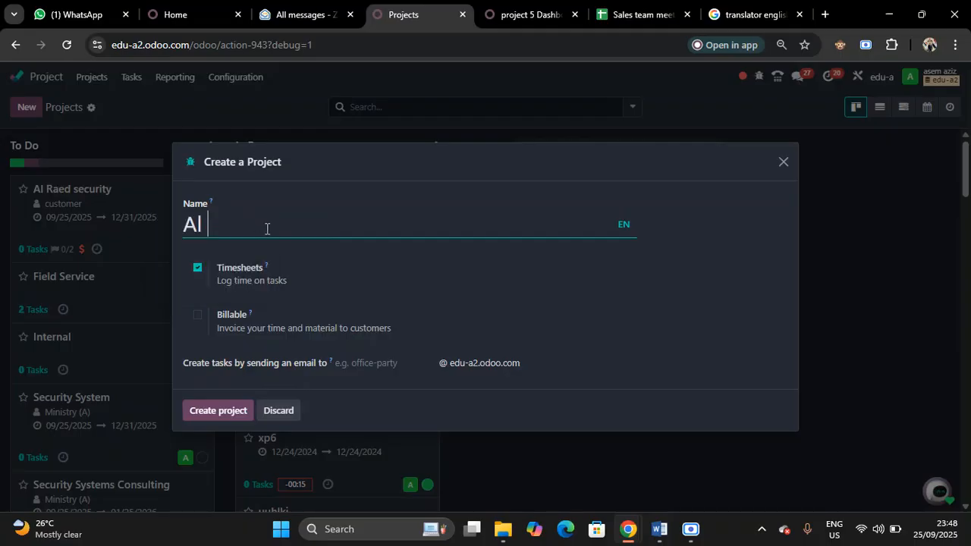
text(Raed)
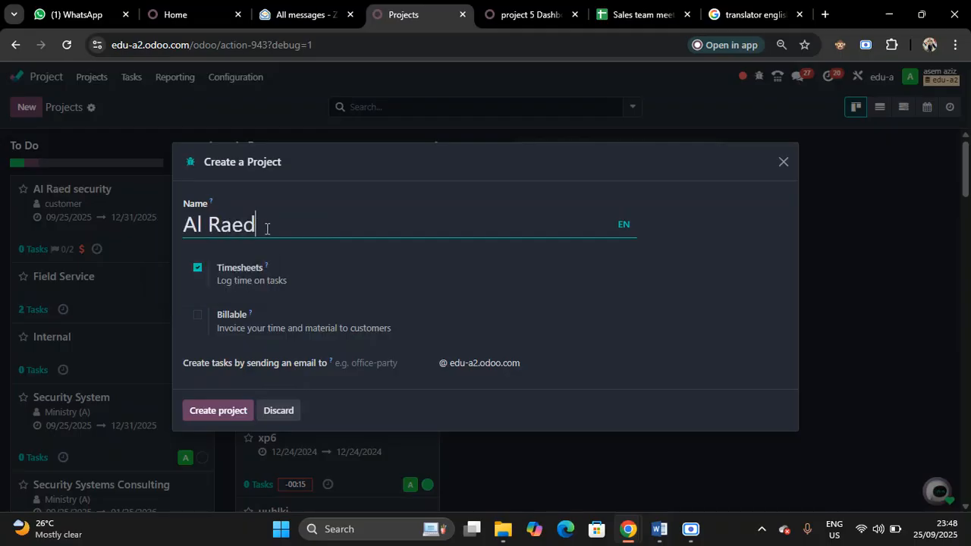
Make the new project billable, assign it to customer 3 and create it
click(196, 318)
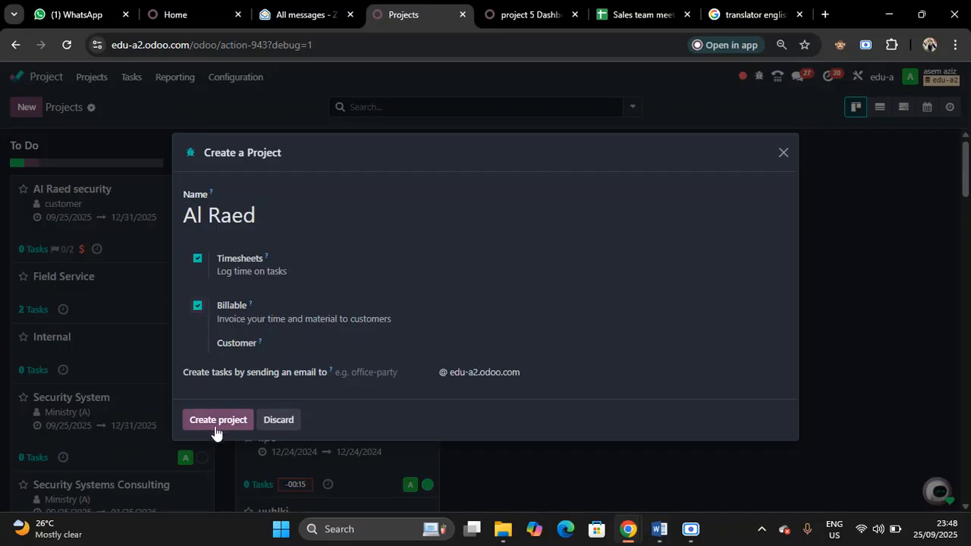
drag(329, 321, 324, 342)
click(322, 346)
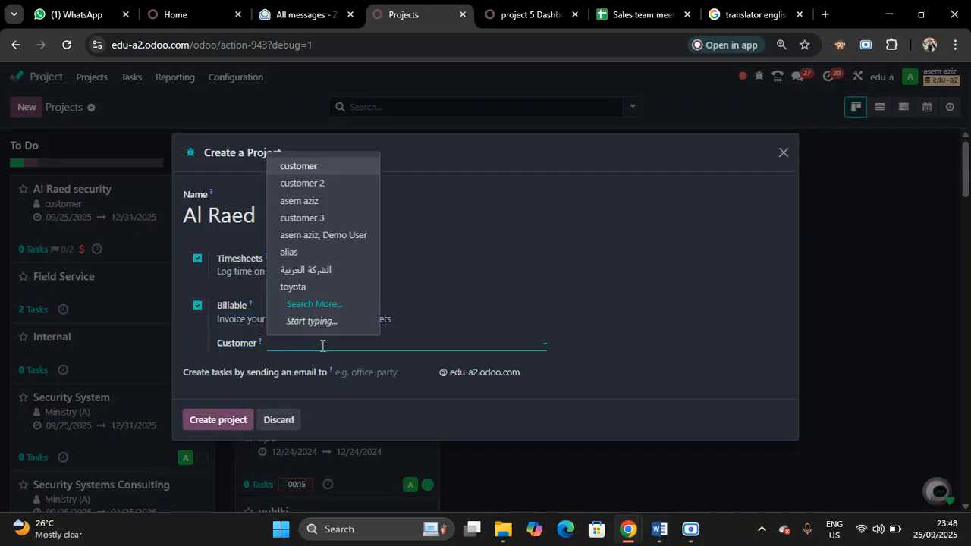
click(320, 217)
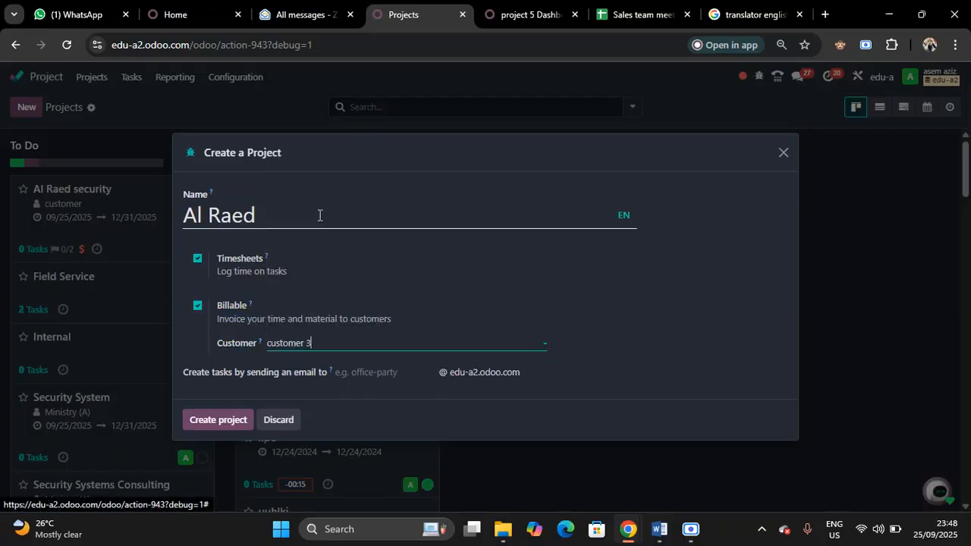
click(217, 421)
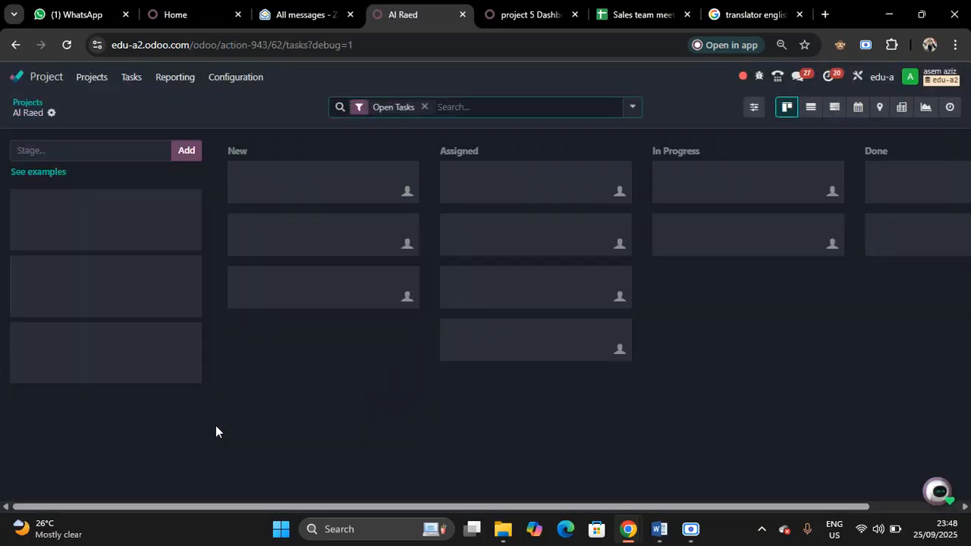
Open the settings of the Al Raed project and save a contract value of 4,000,000
click(28, 102)
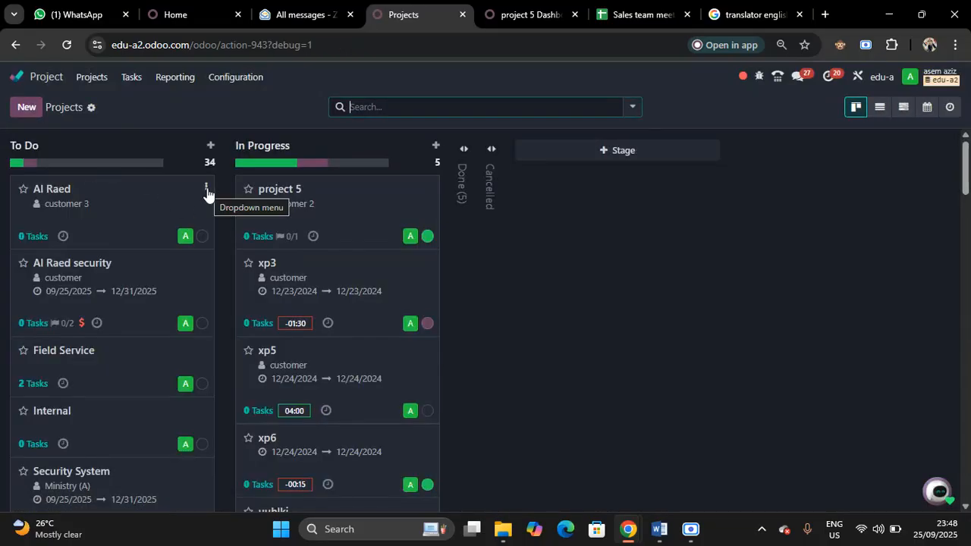
click(206, 191)
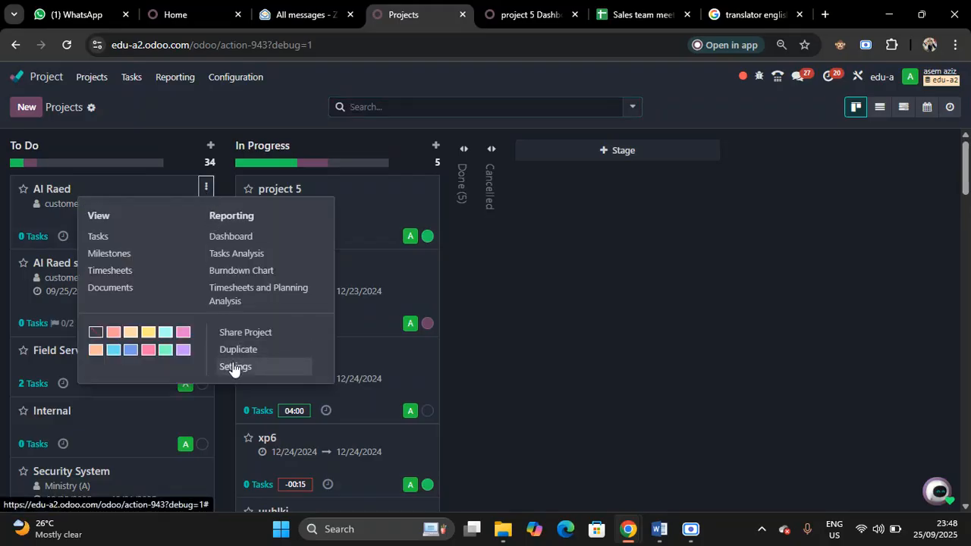
click(234, 366)
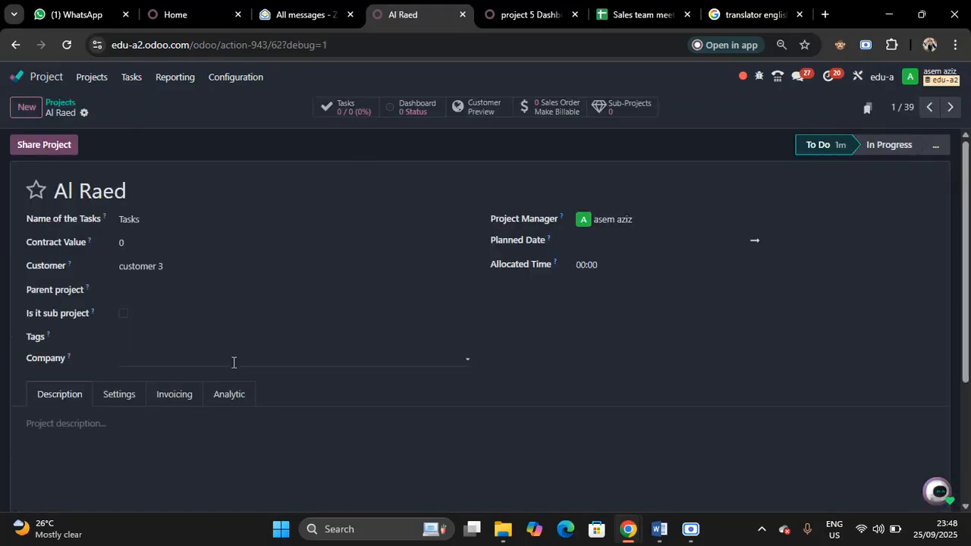
click(144, 248)
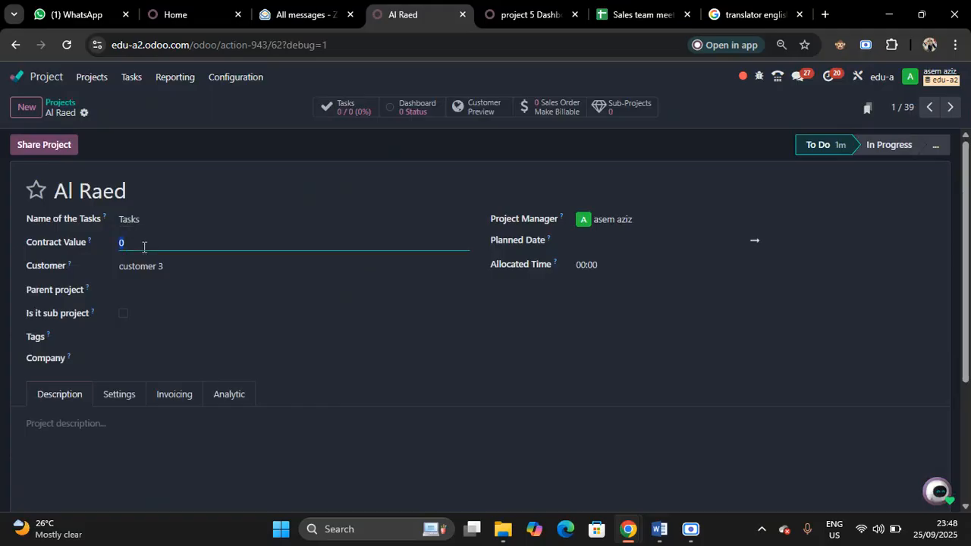
text(4000000)
click(104, 112)
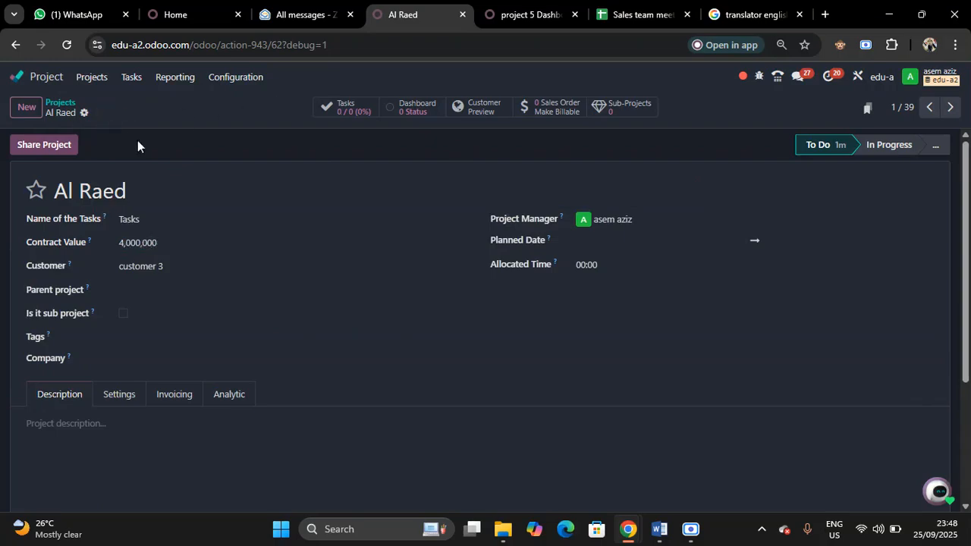
Review the Al Raed project's sharing options and its empty description area
click(50, 146)
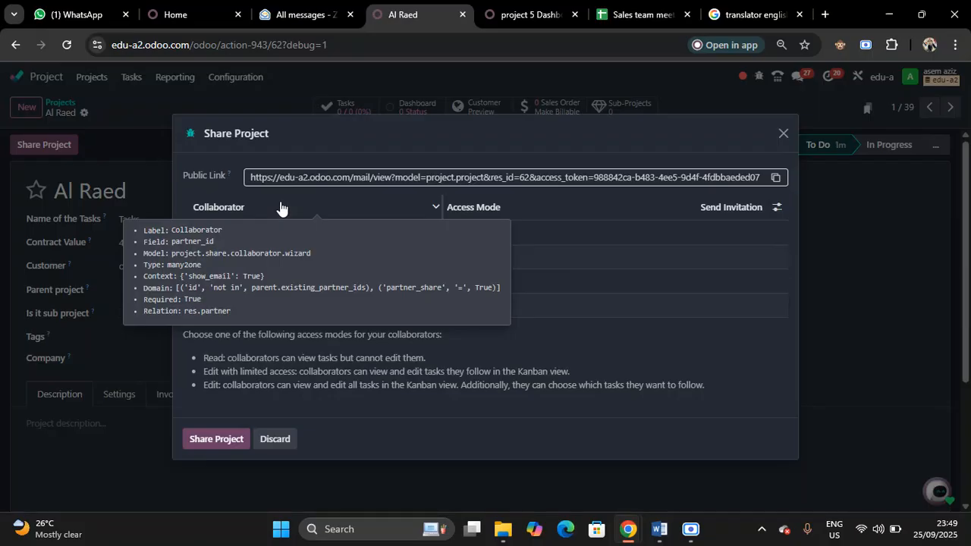
click(784, 134)
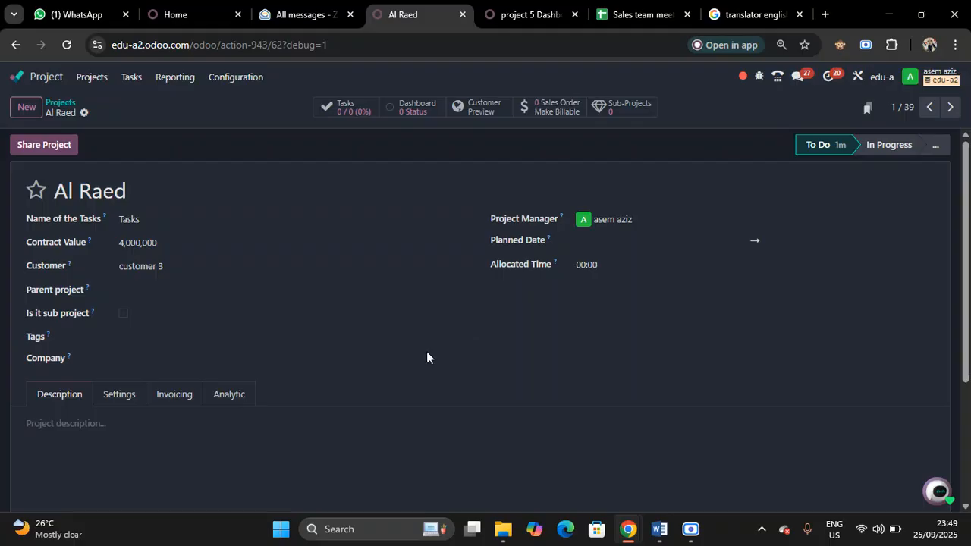
click(61, 426)
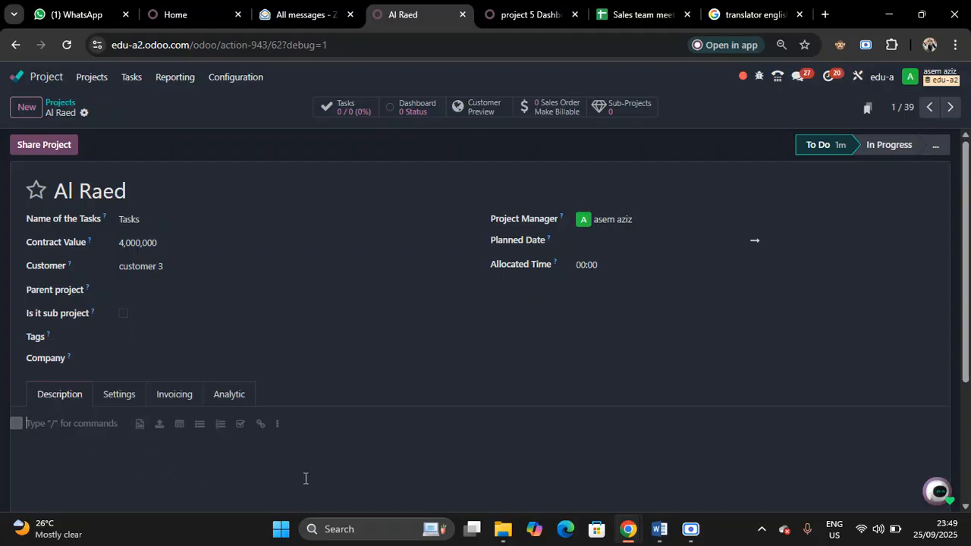
Set the Al Raed project's planned dates to 09/25/2025 through 12/31/2025 and save the project
click(635, 244)
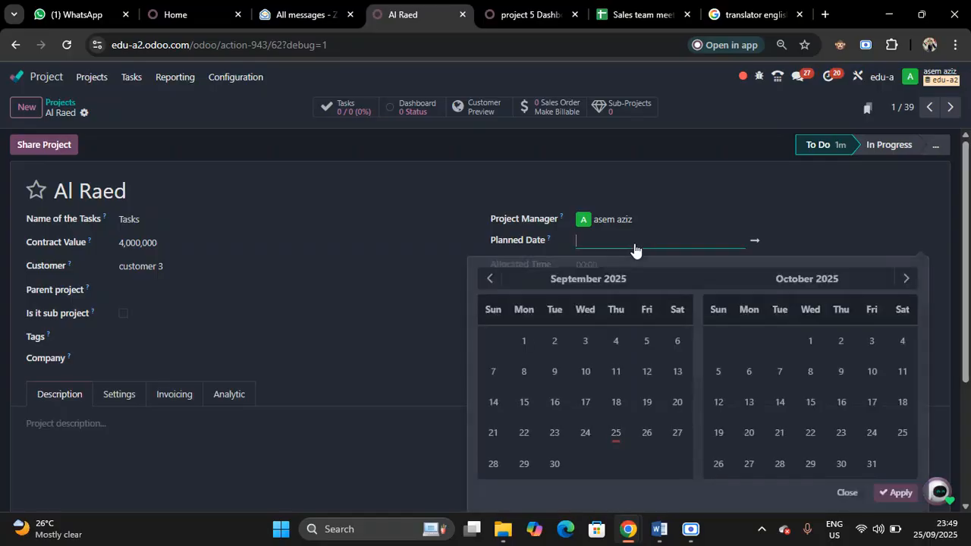
click(616, 432)
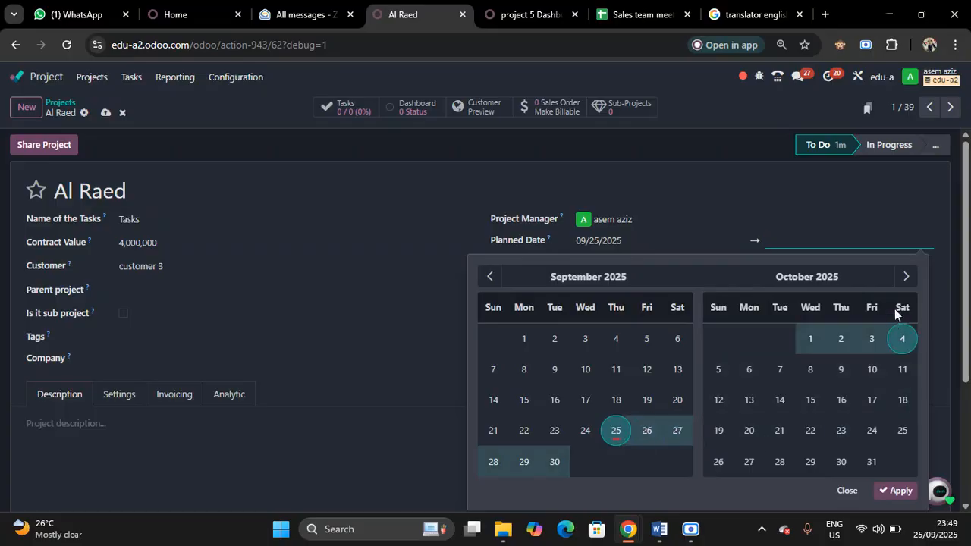
click(906, 278)
click(906, 278)
click(906, 277)
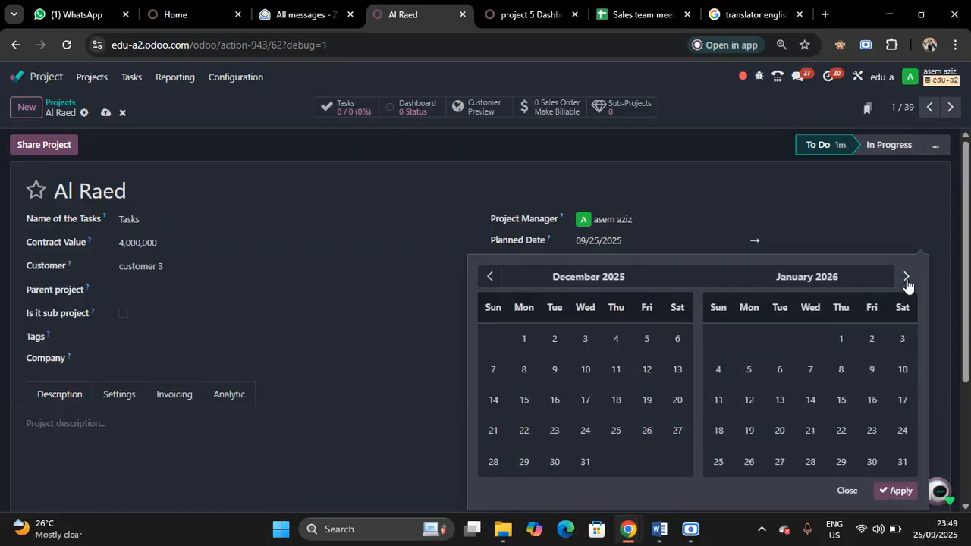
click(584, 464)
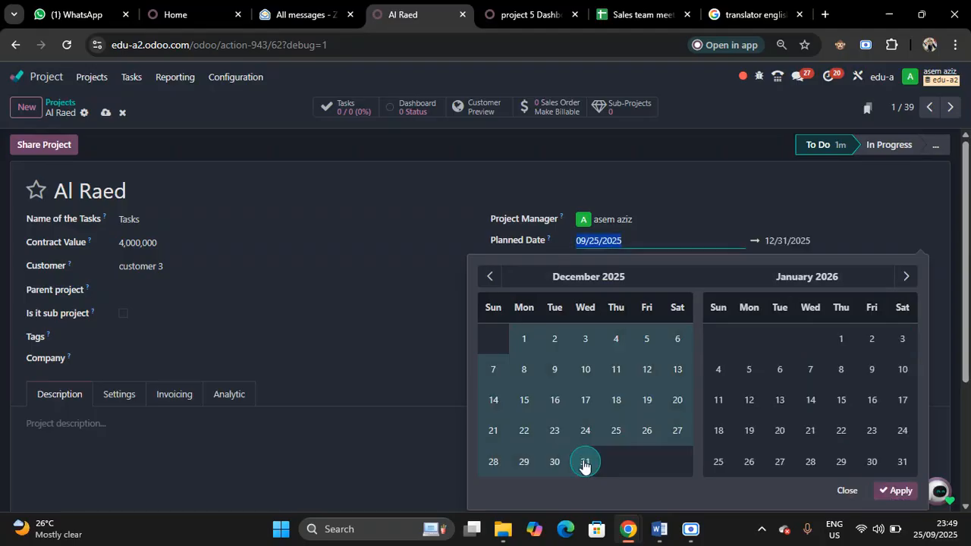
click(660, 157)
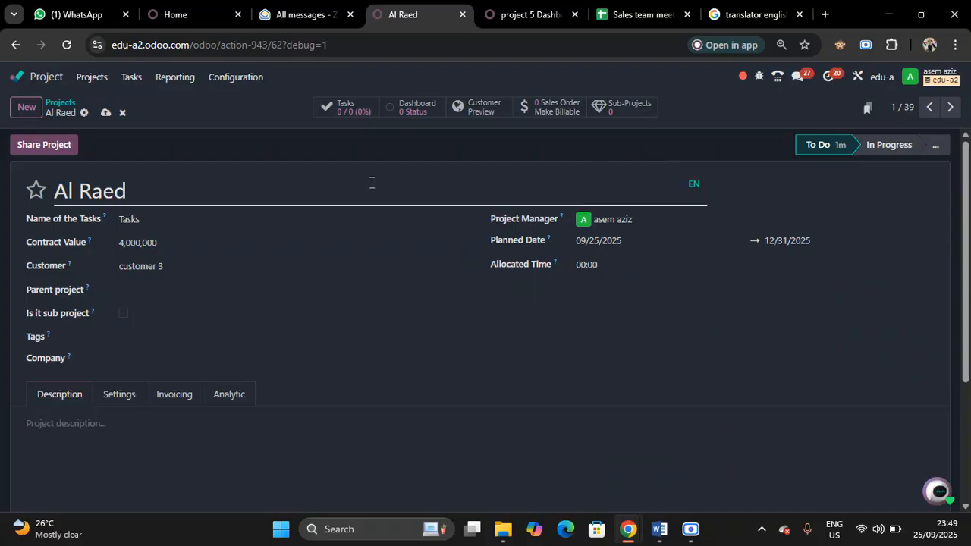
click(104, 116)
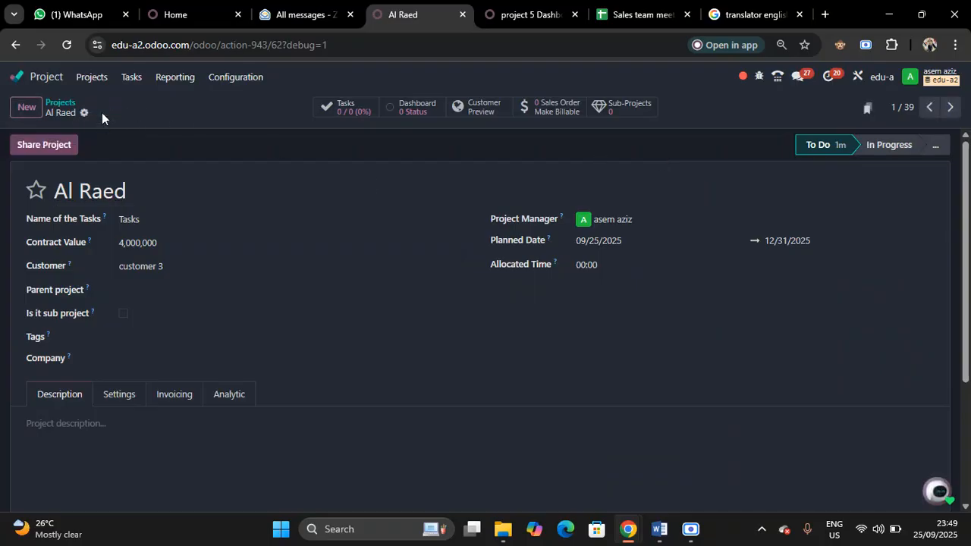
Add a sub-project under Al Raed named "al raed 1" with Project Manager 1 as its project manager
click(637, 110)
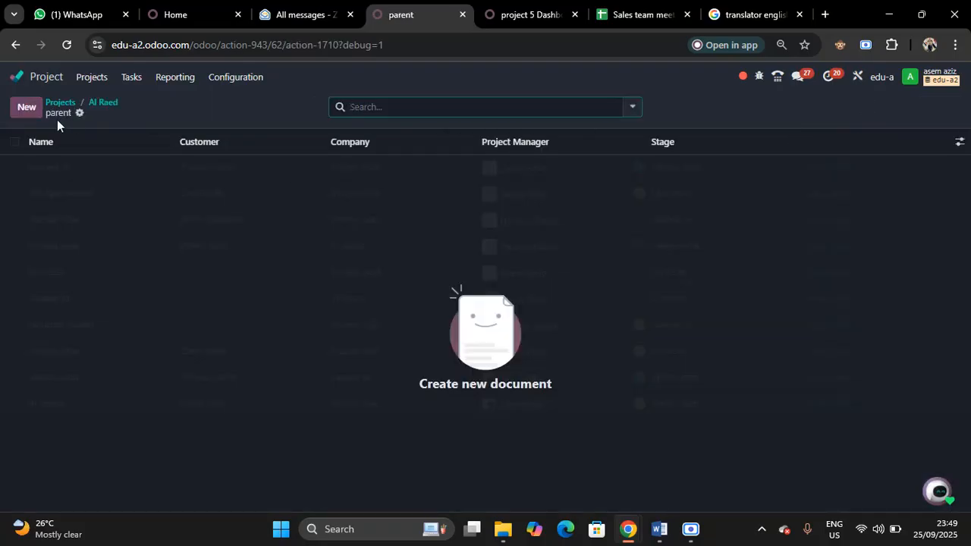
click(100, 104)
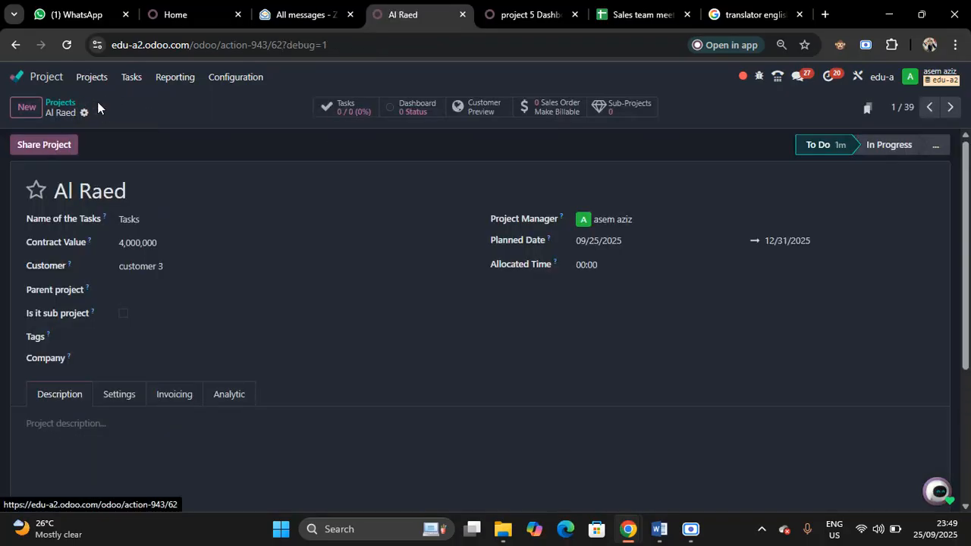
click(631, 110)
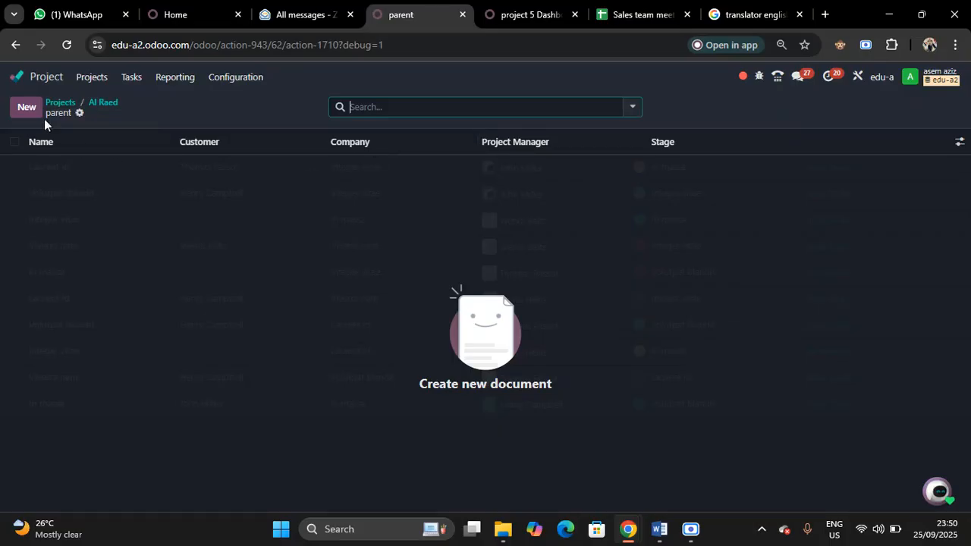
click(28, 110)
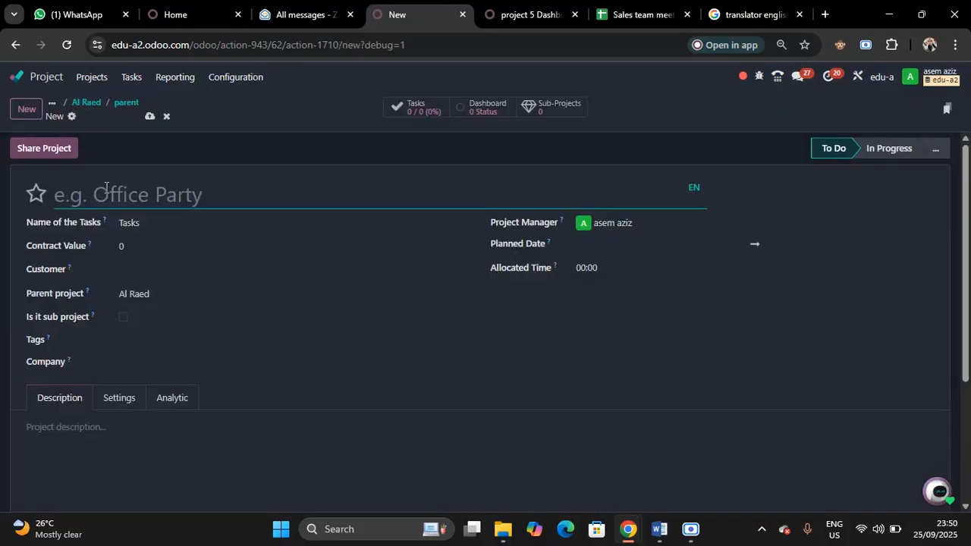
text(a)
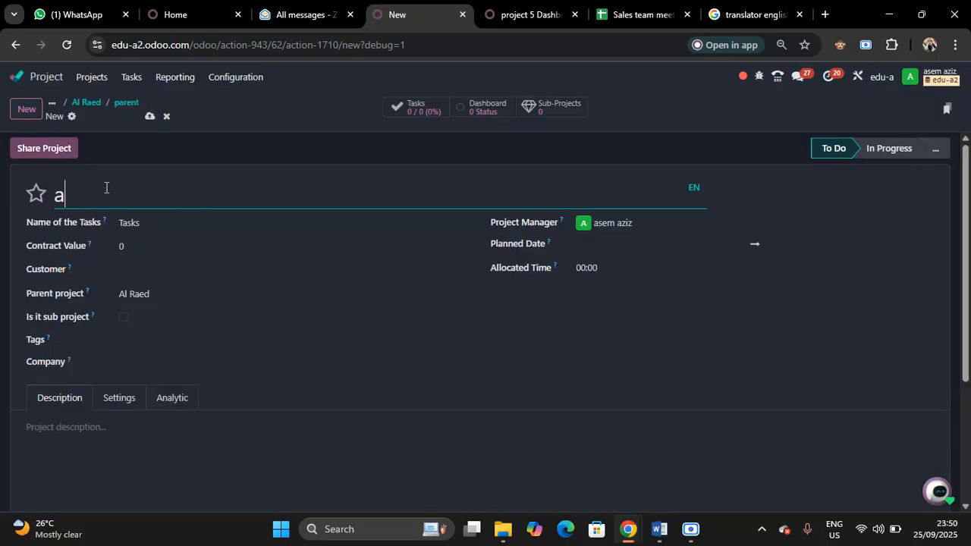
text(l raed 1)
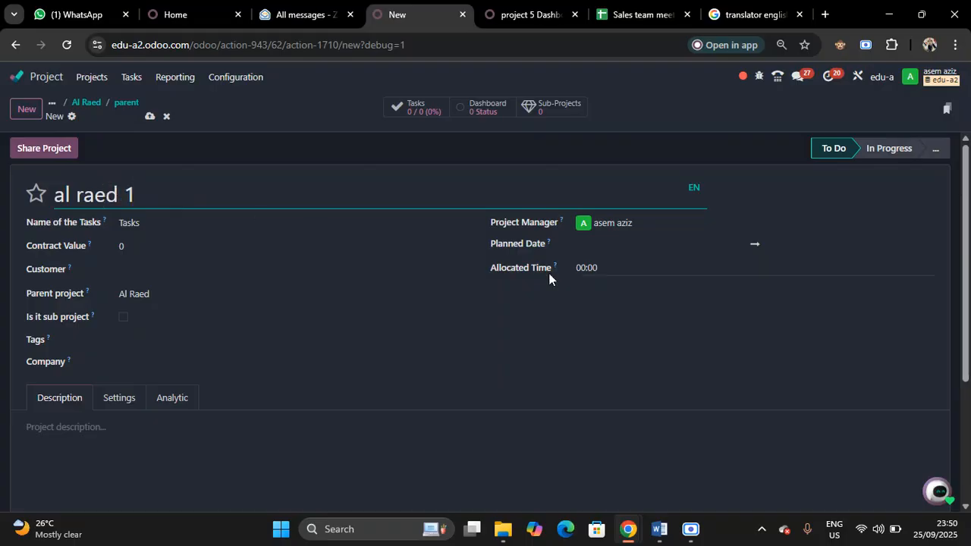
click(663, 229)
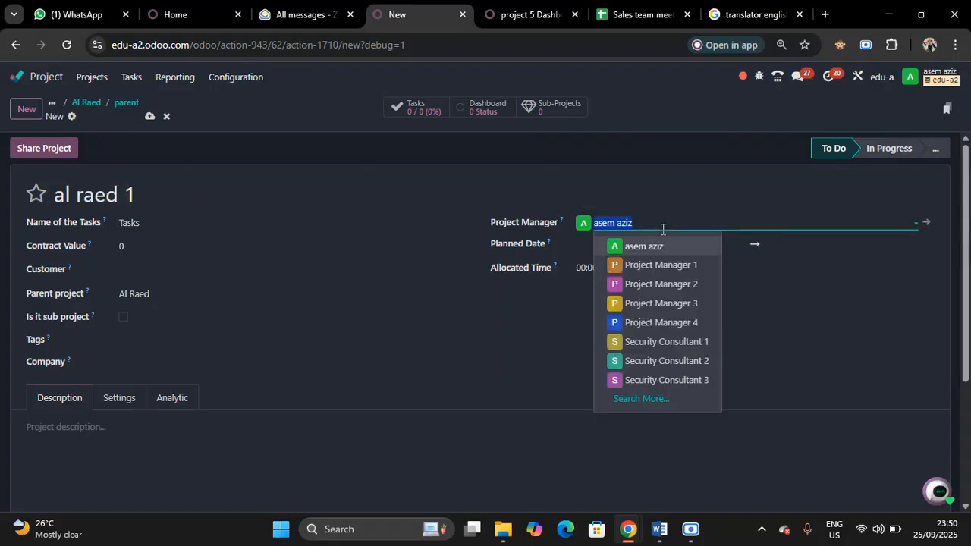
click(645, 264)
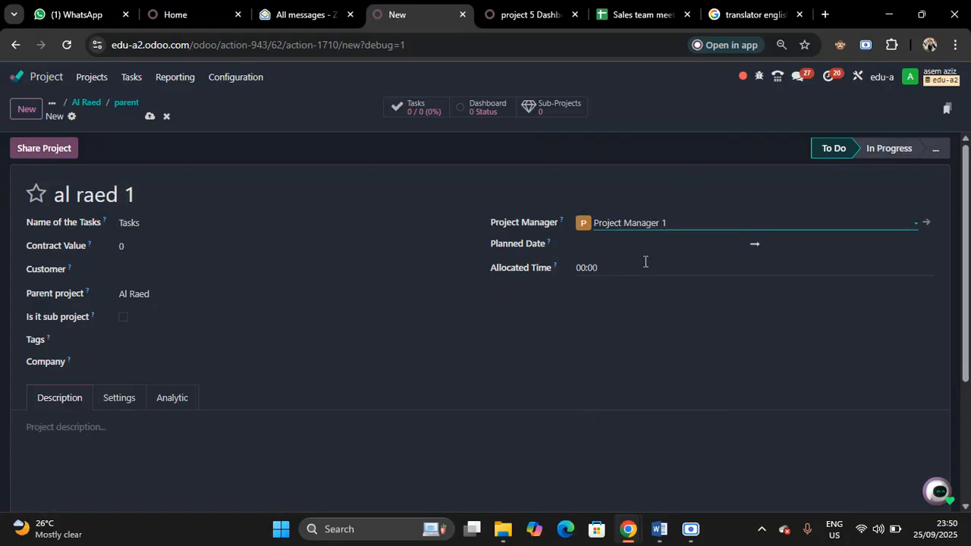
Set al raed 1's planned dates to 09/25/2025 through 11/12/2025, mark it as a sub-project, and save it
click(624, 252)
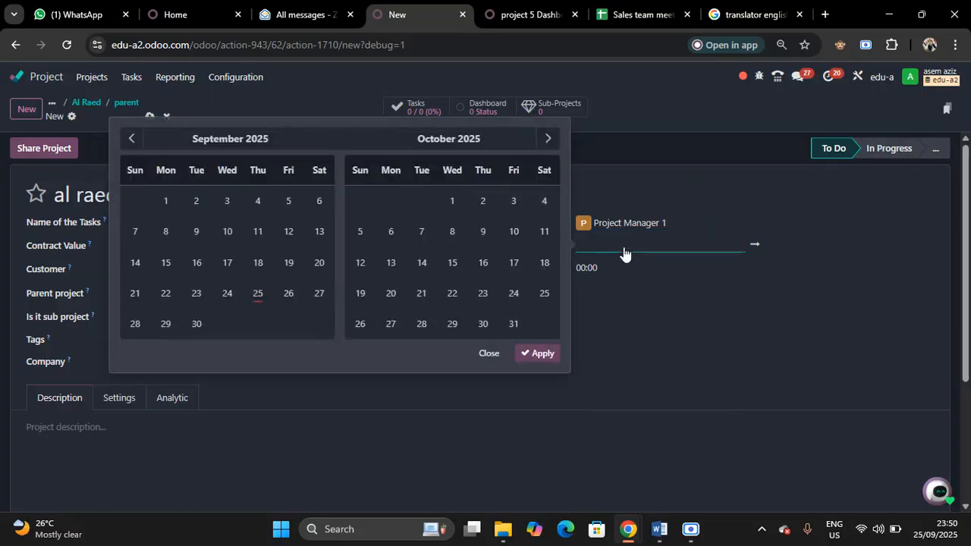
click(256, 295)
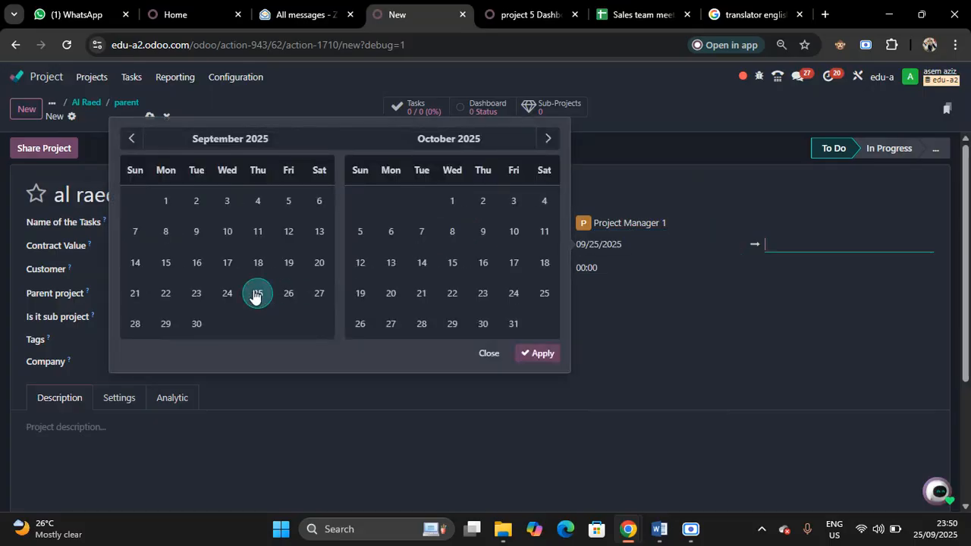
click(550, 139)
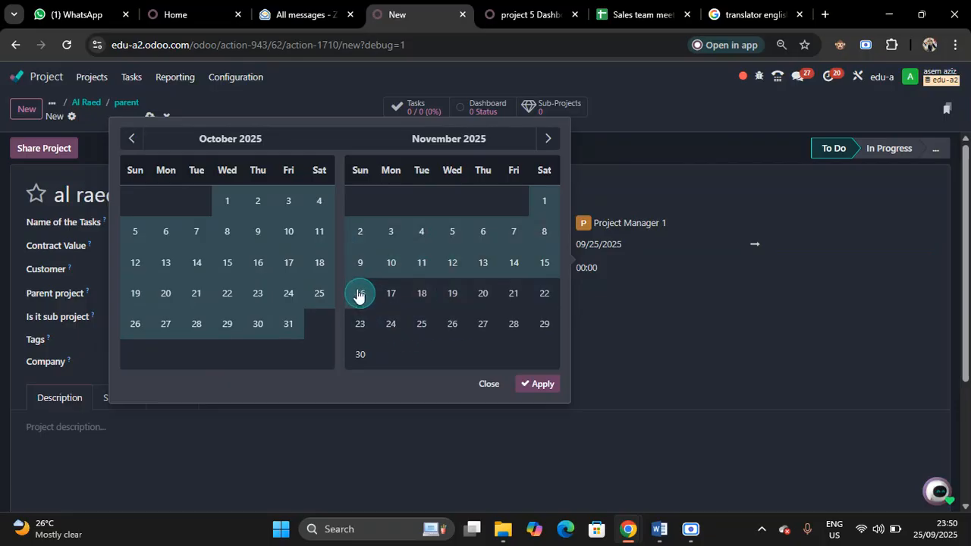
click(453, 266)
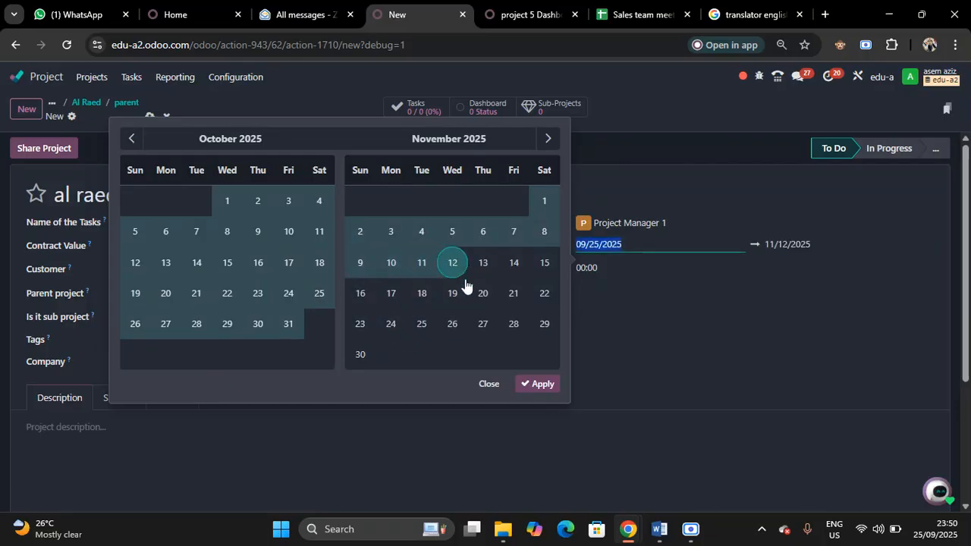
click(536, 385)
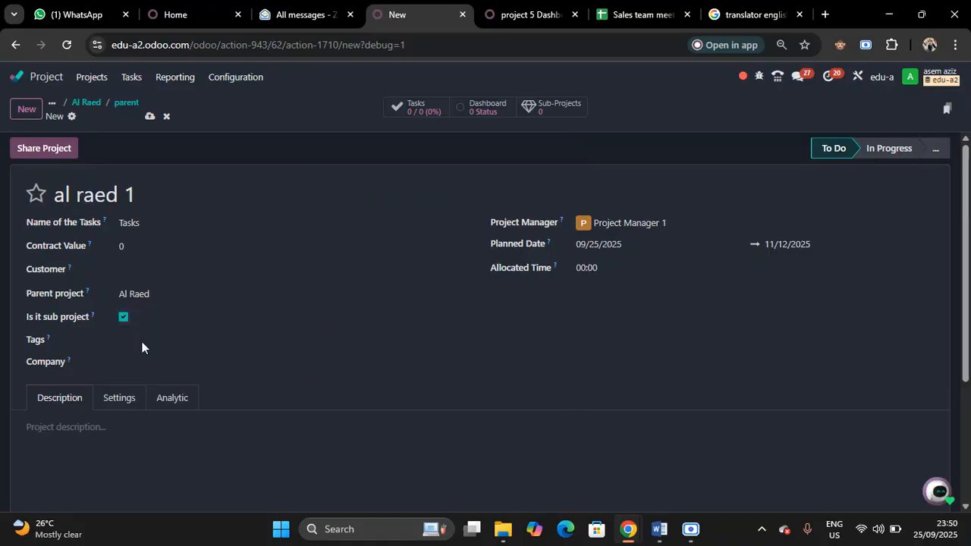
click(173, 402)
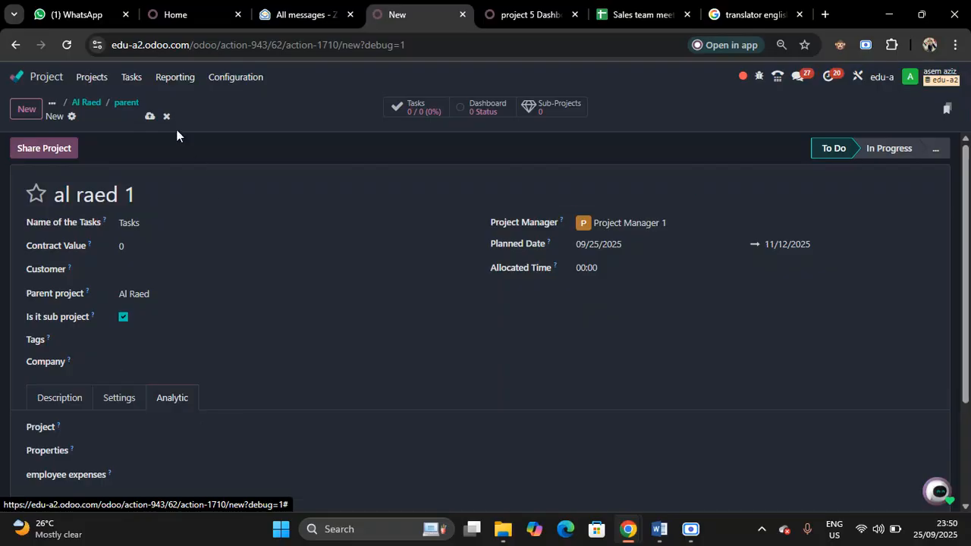
click(149, 119)
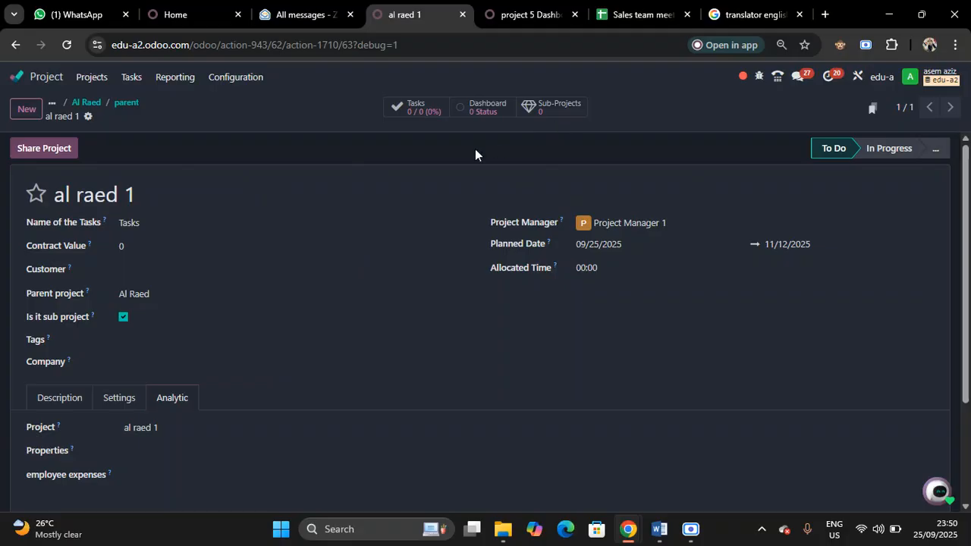
Add another sub-project under Al Raed named "al raed 2" with Project Manager 2 as its project manager
click(120, 111)
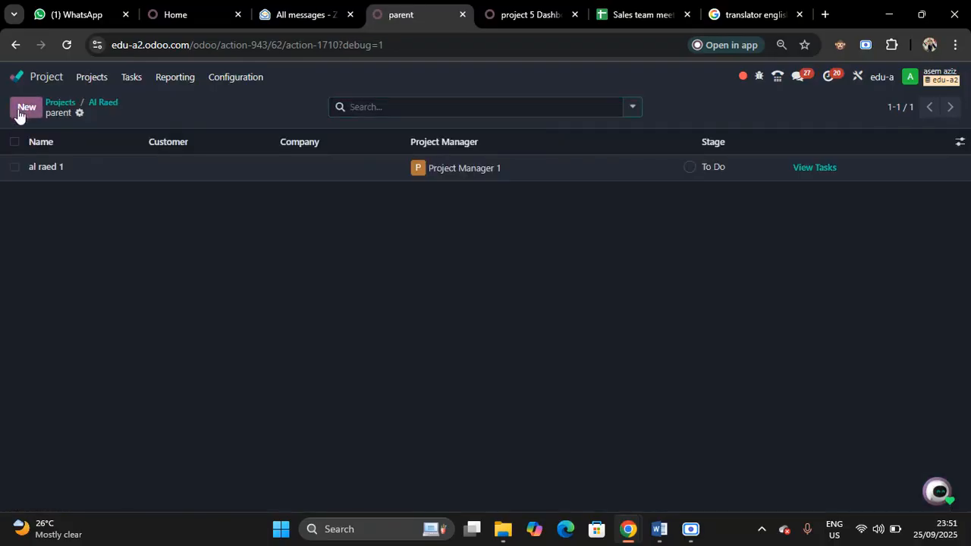
click(25, 108)
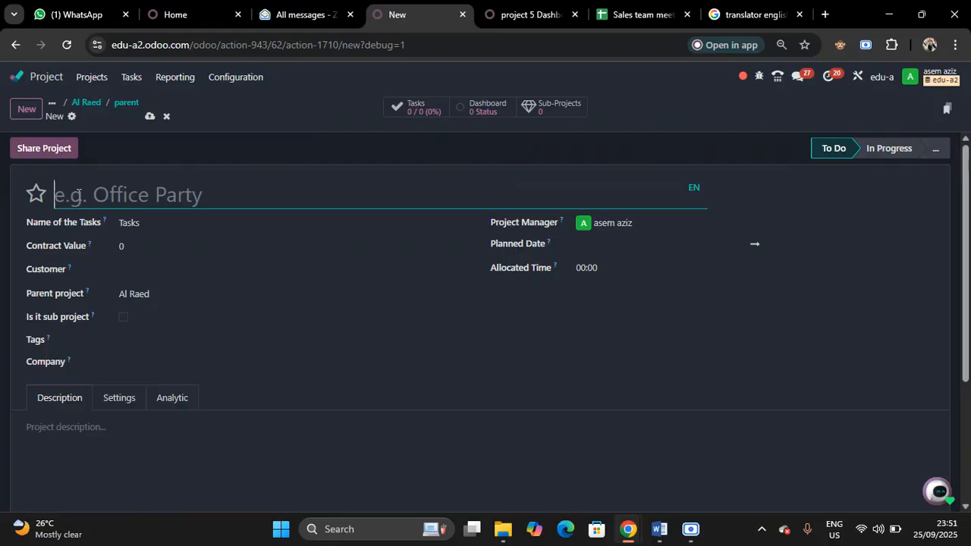
text(al)
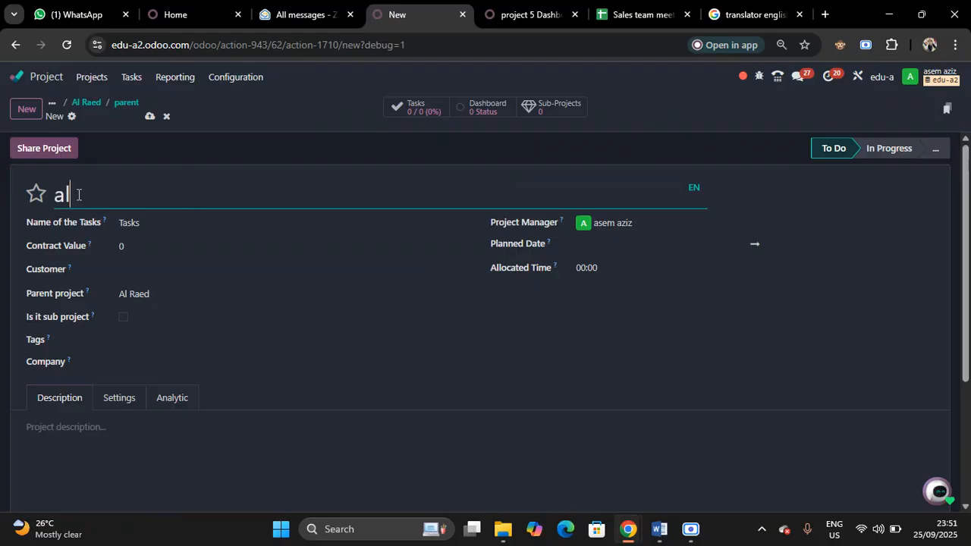
text( raed 2)
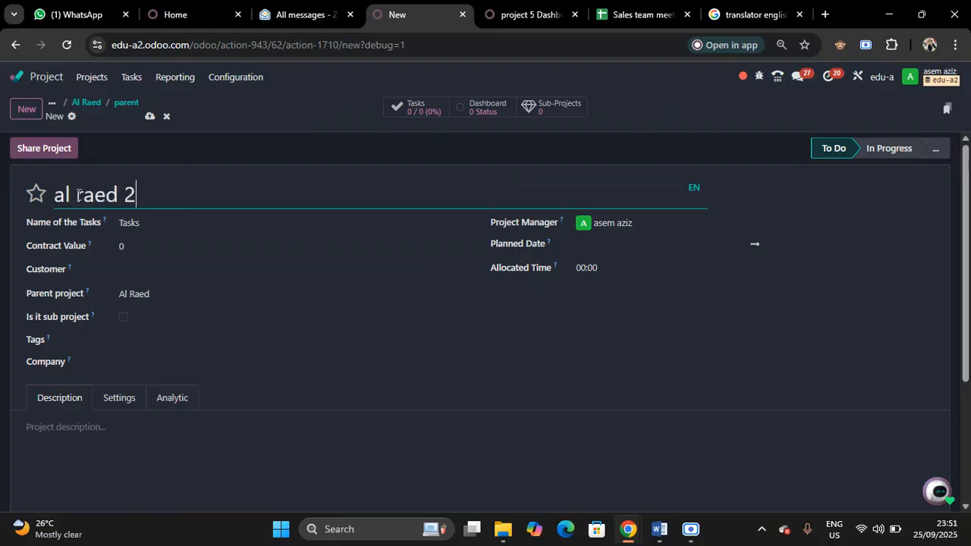
click(641, 223)
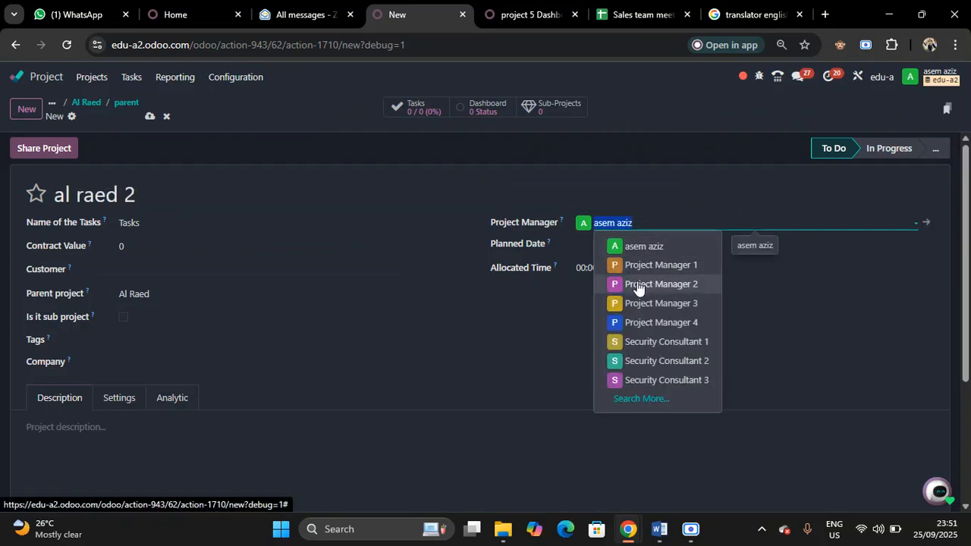
click(638, 283)
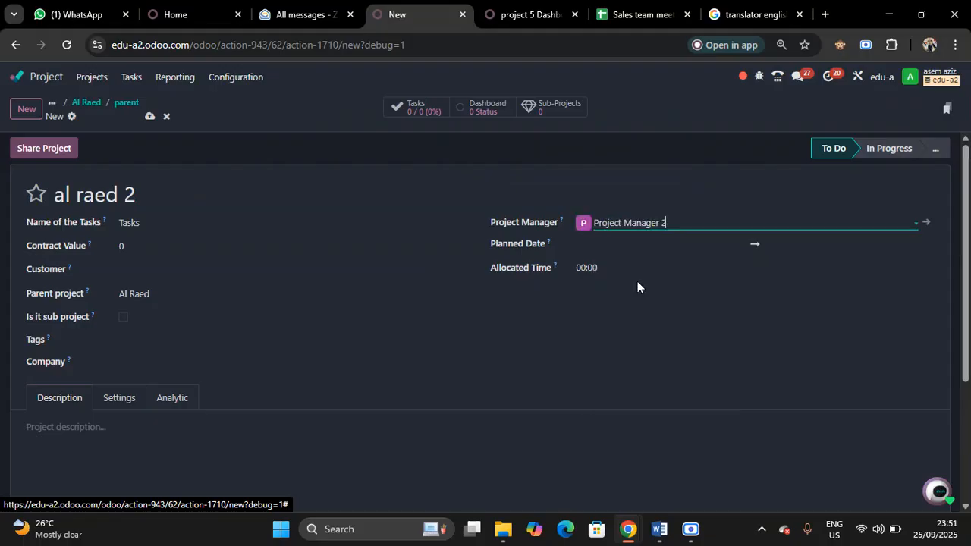
Set al raed 2's planned dates to 11/13/2025 through 12/31/2025, mark it as a sub-project, and save it
click(619, 247)
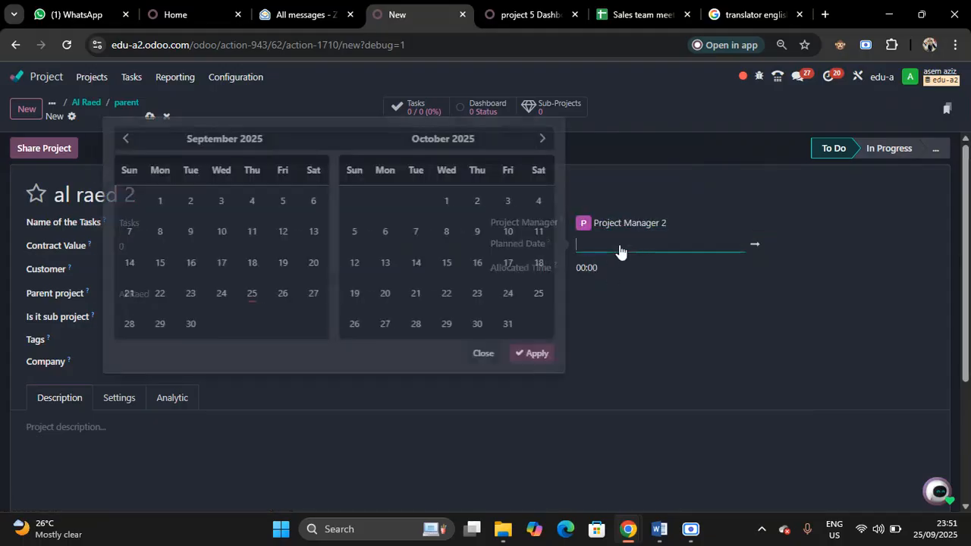
click(553, 144)
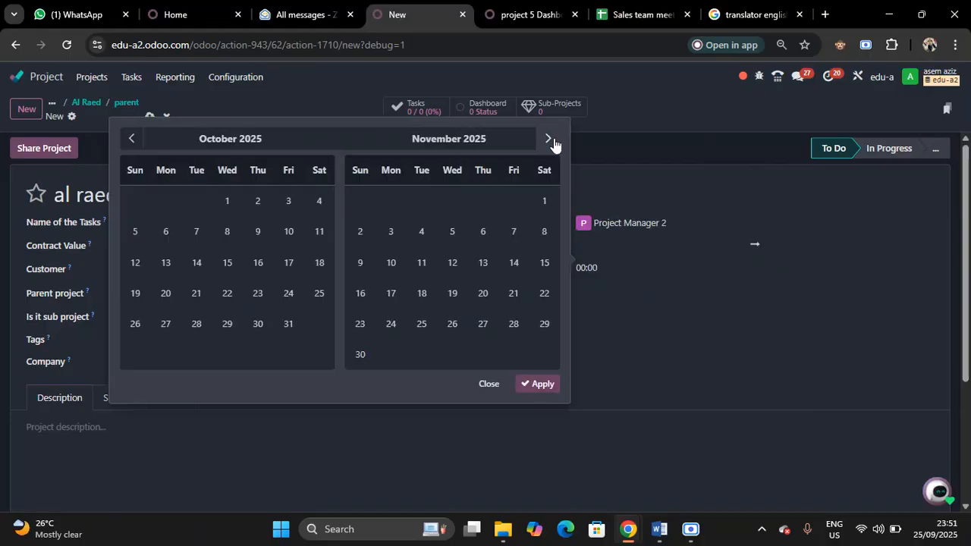
click(485, 266)
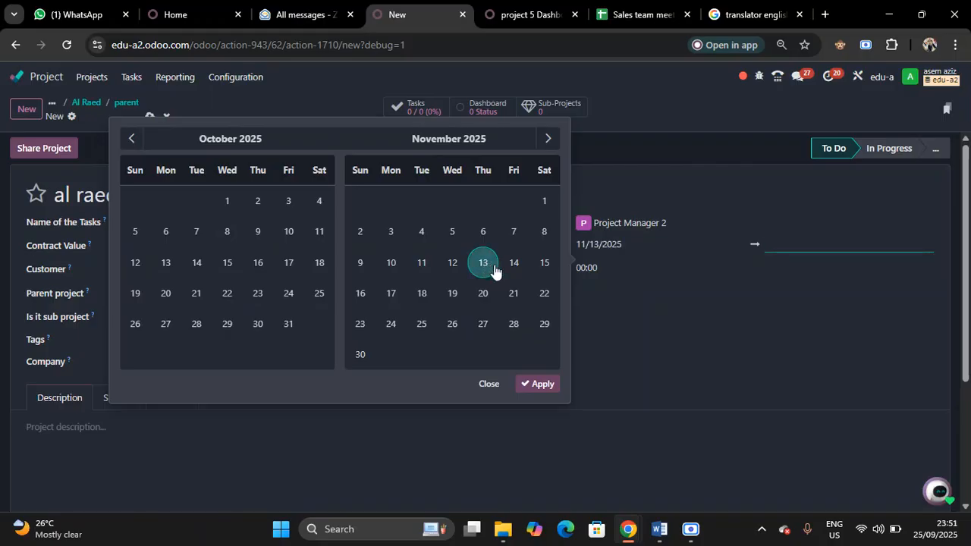
click(549, 140)
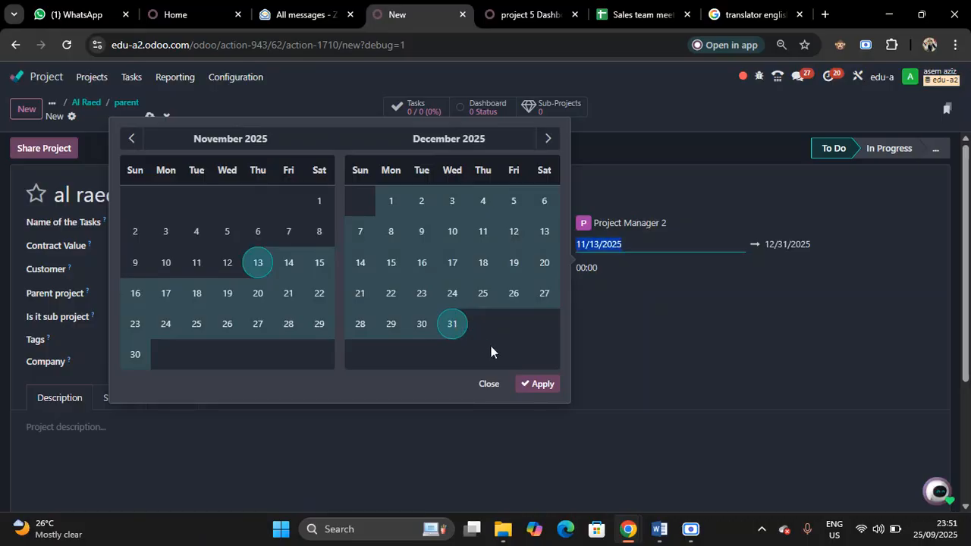
click(540, 385)
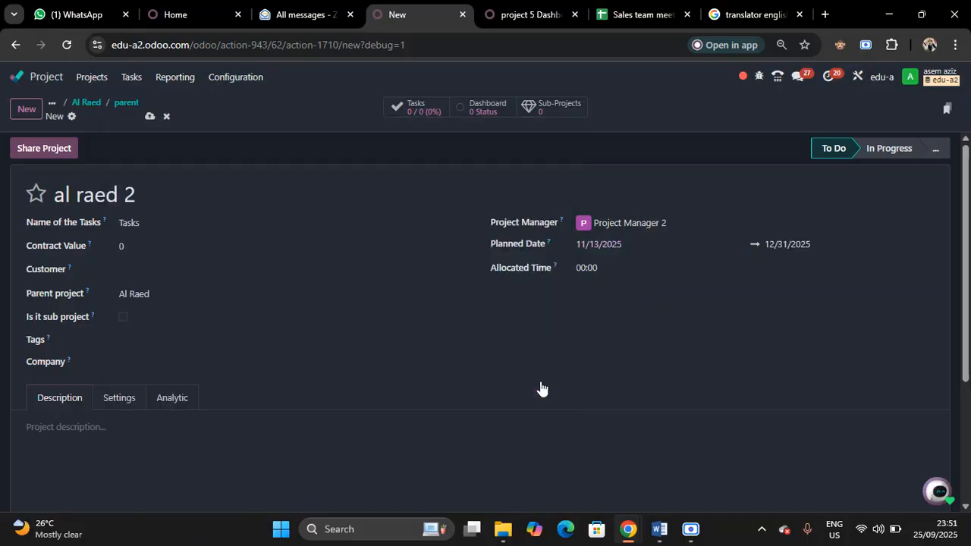
click(124, 321)
click(148, 117)
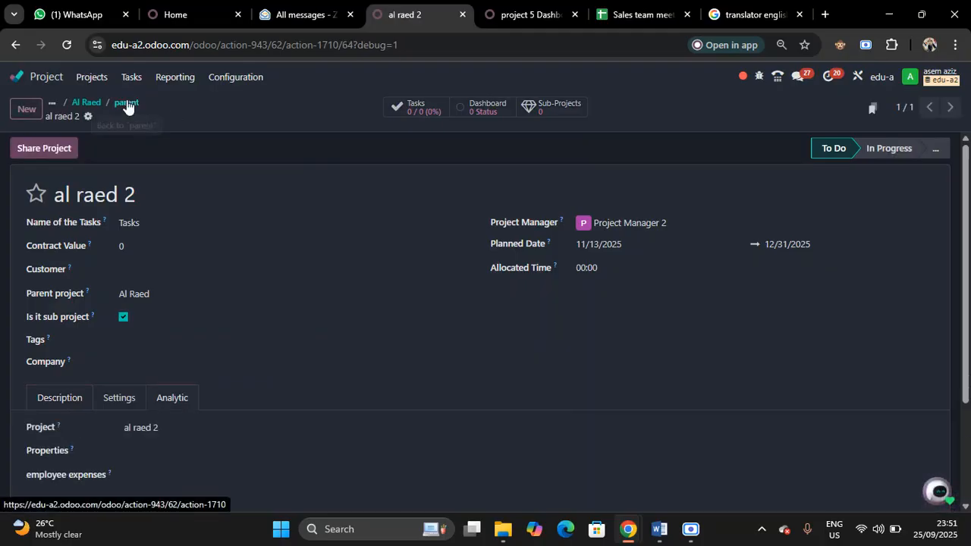
Open sub-project al raed 1 from Al Raed's sub-project list, assign customer 3 as its customer, and save
click(126, 103)
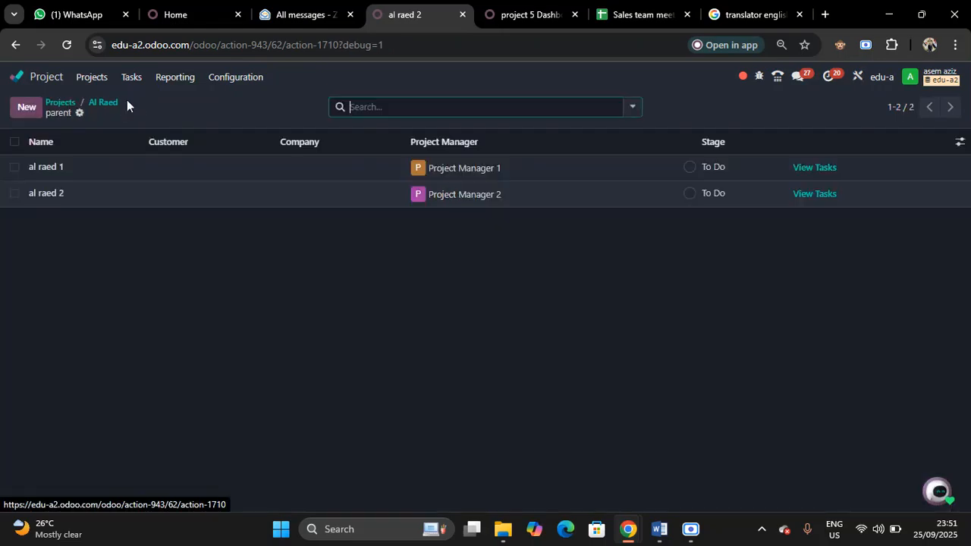
click(143, 169)
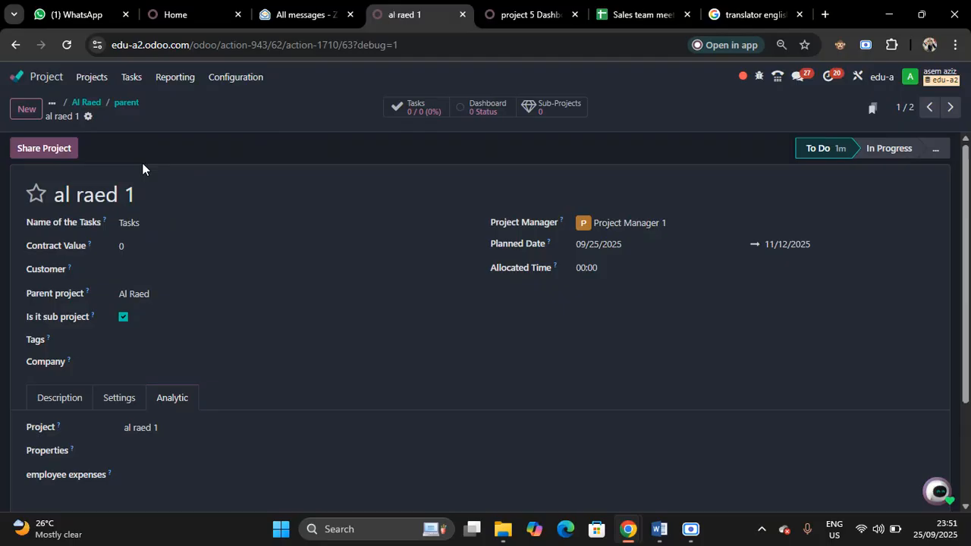
click(173, 270)
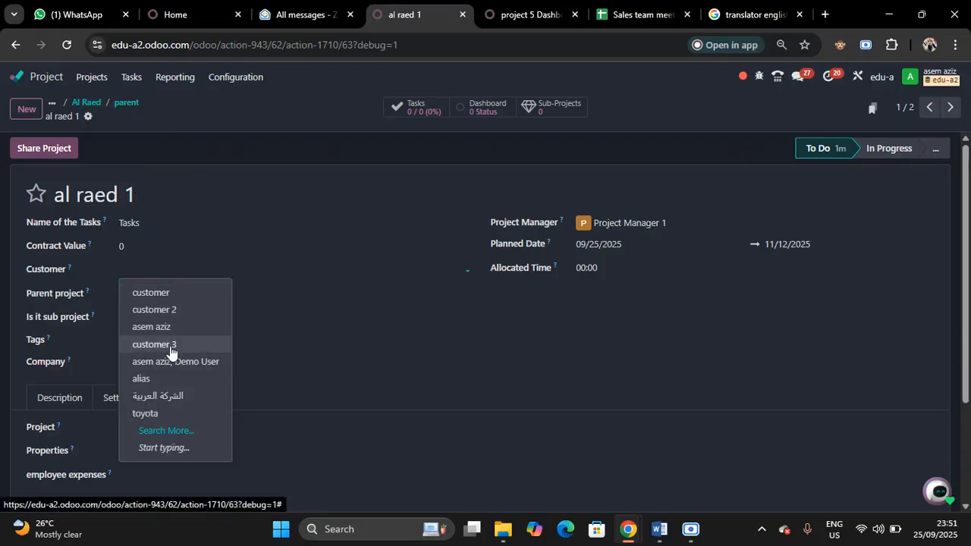
click(170, 346)
click(148, 118)
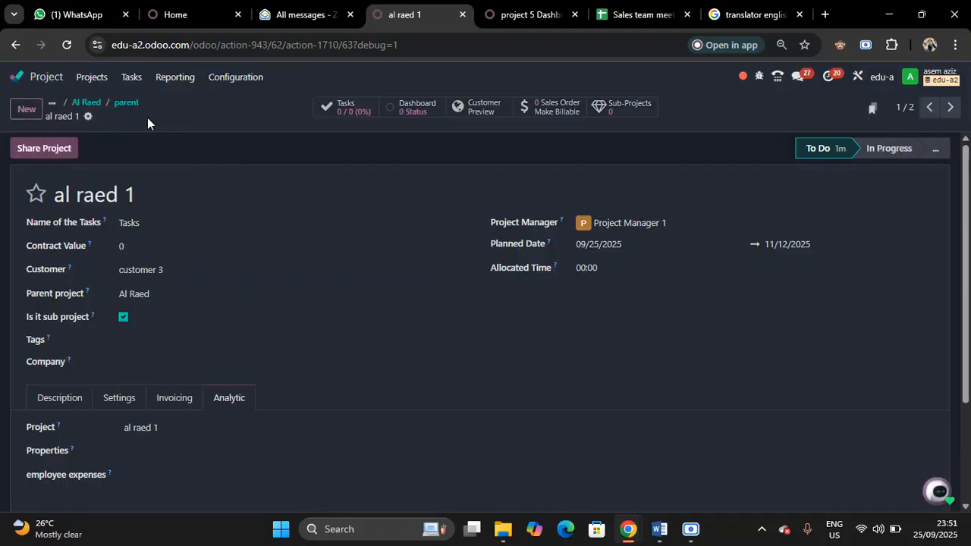
Open sub-project al raed 2 from the sub-project list, assign customer 3 as its customer, and save
click(122, 106)
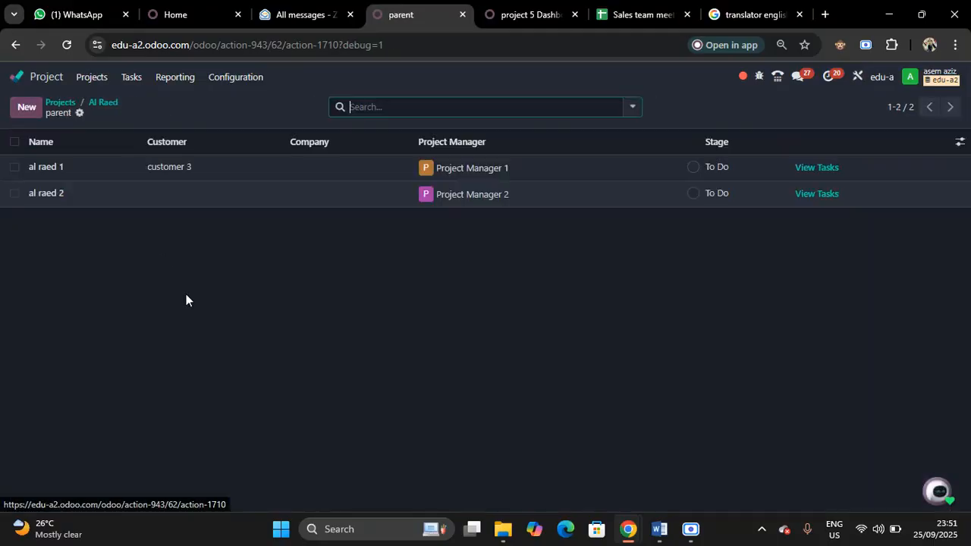
click(171, 192)
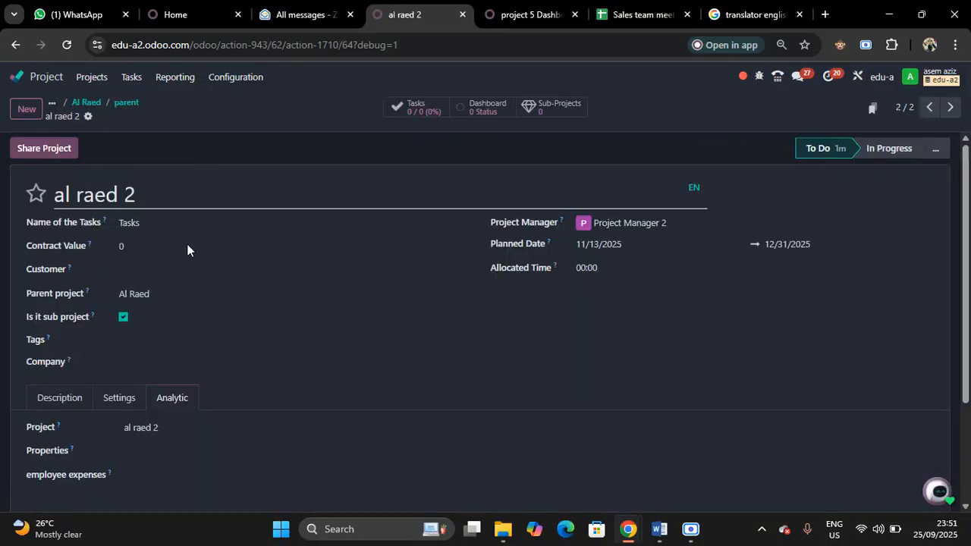
click(199, 273)
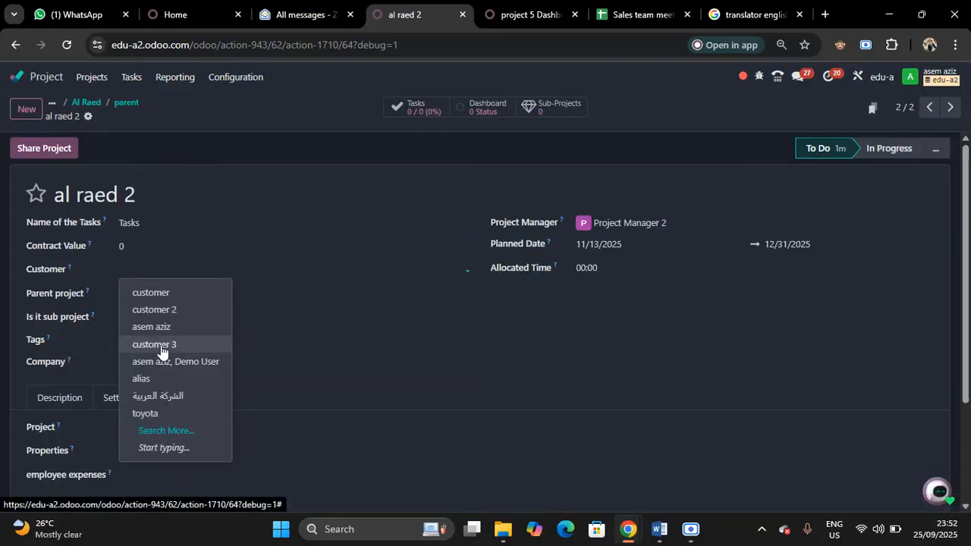
click(161, 347)
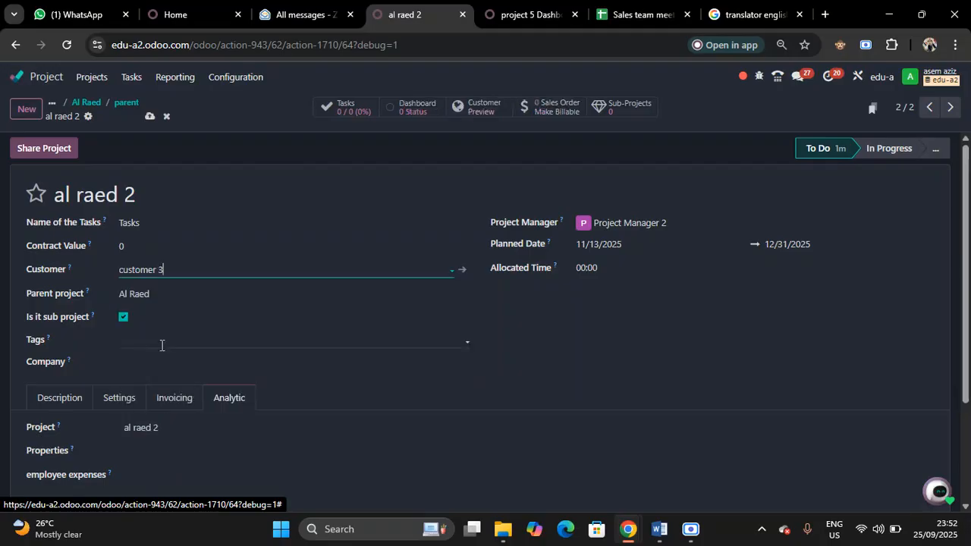
click(148, 117)
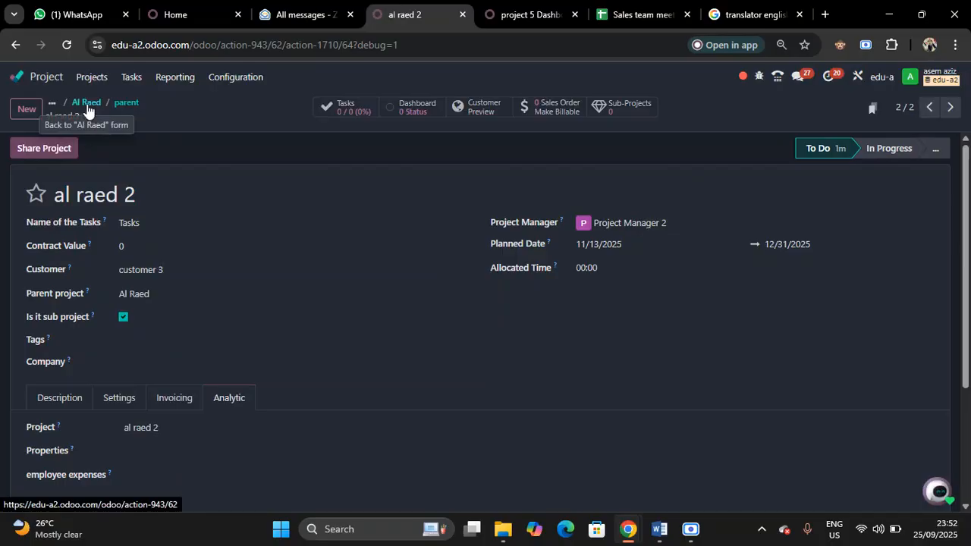
Switch to the Sales app and start a new quotation for customer 3
click(49, 76)
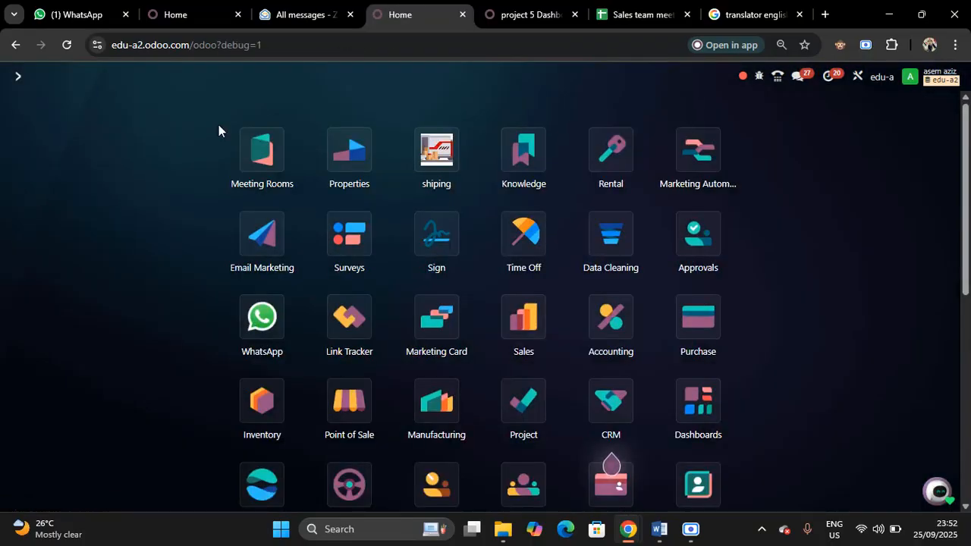
click(531, 327)
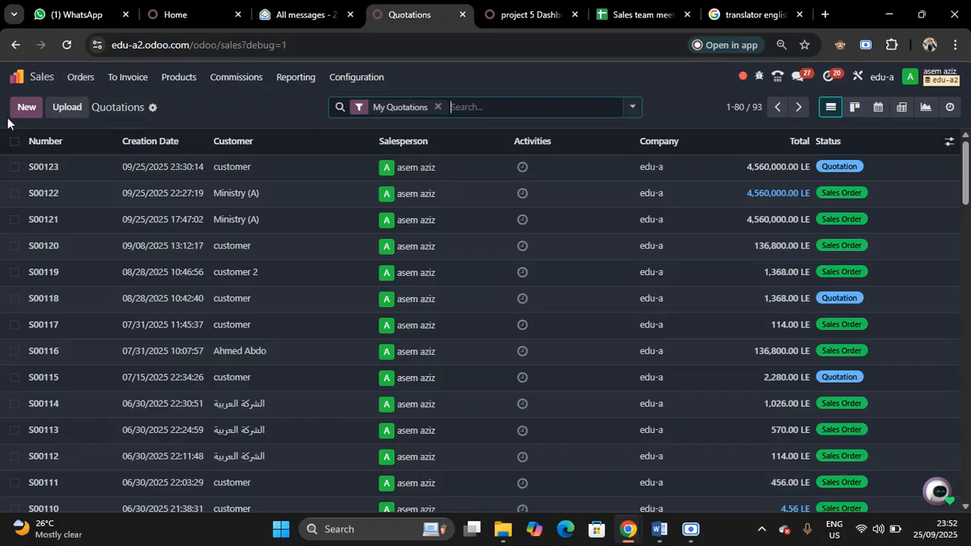
click(27, 108)
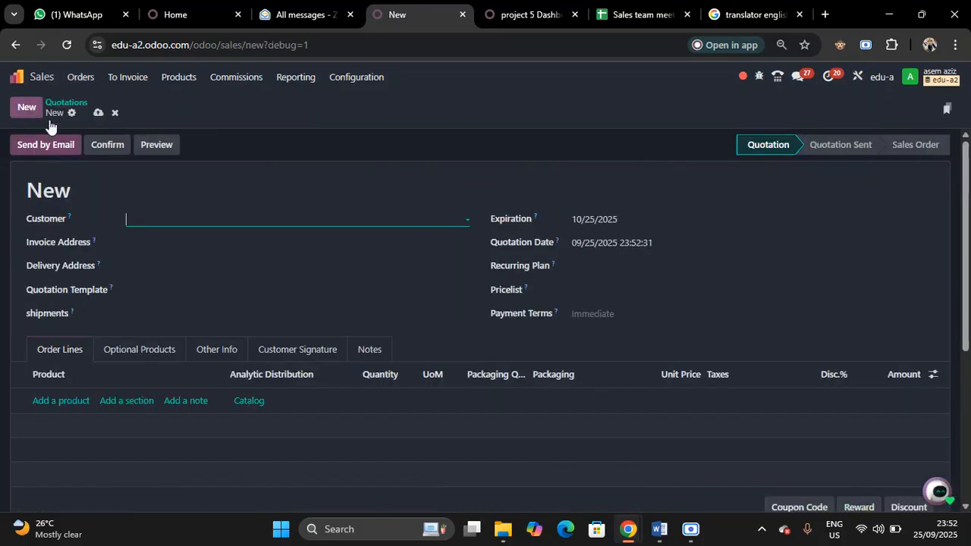
click(191, 217)
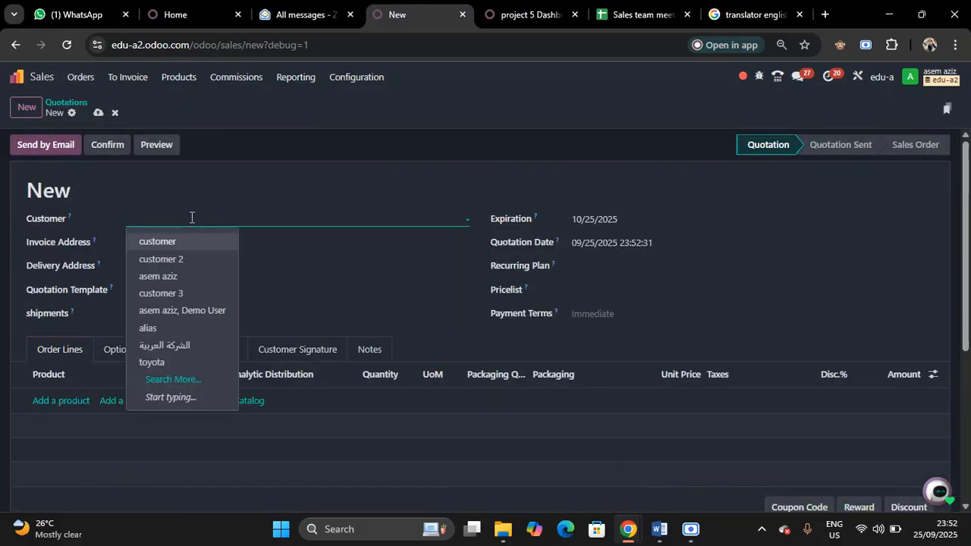
click(171, 291)
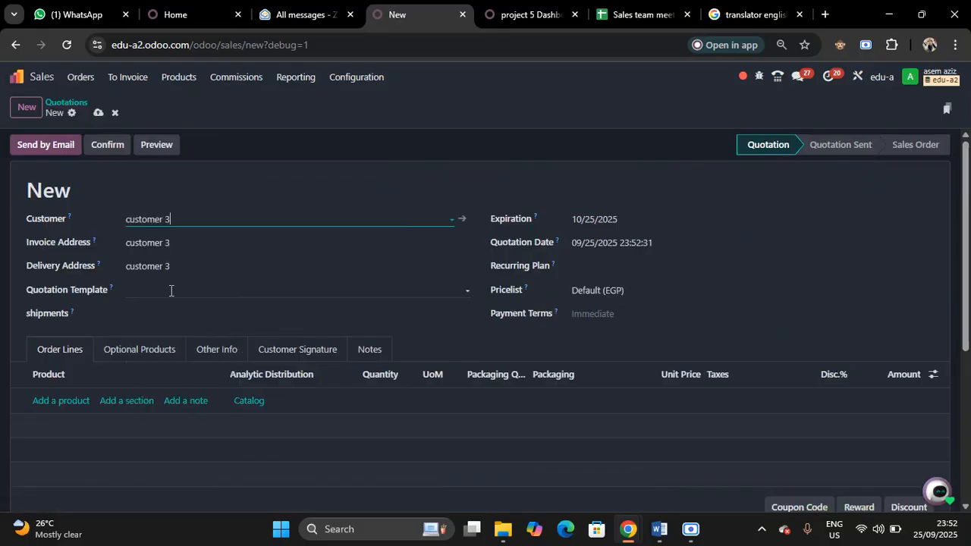
Add an order line with a newly created product named alraed and set its unit price to 4,000,000
click(62, 401)
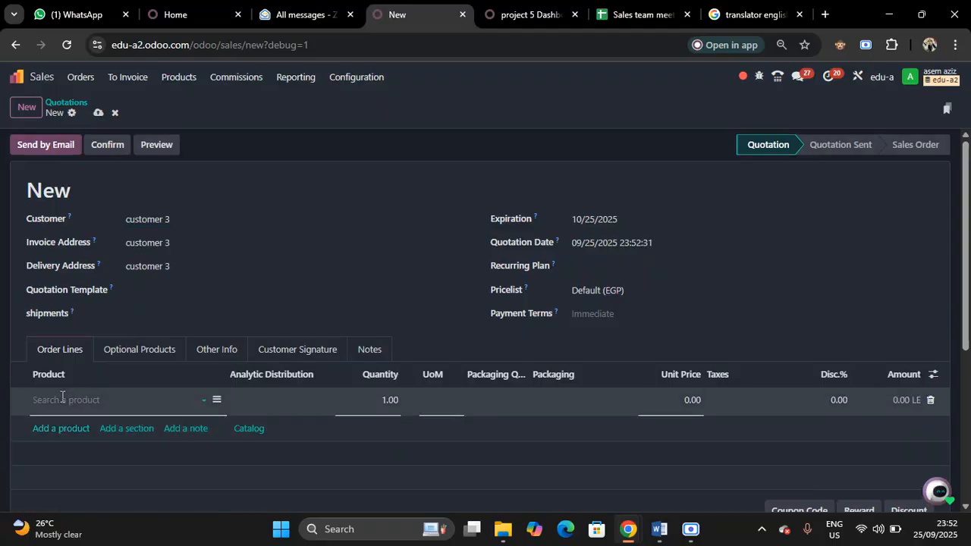
text(al)
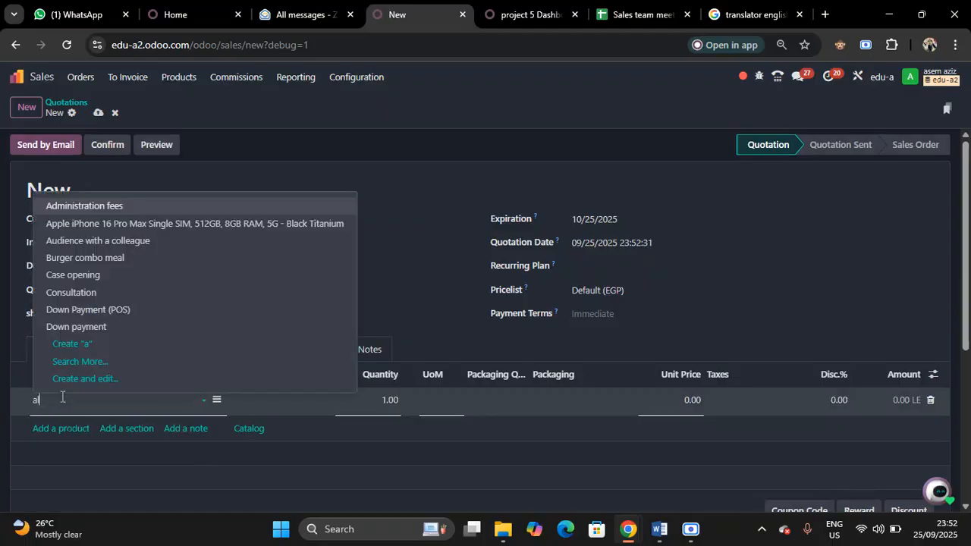
text(raed)
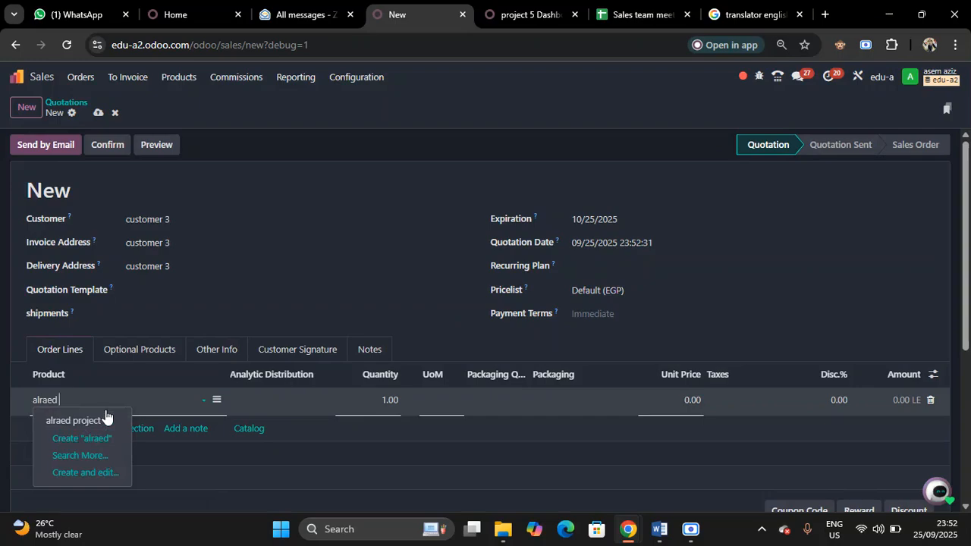
click(66, 442)
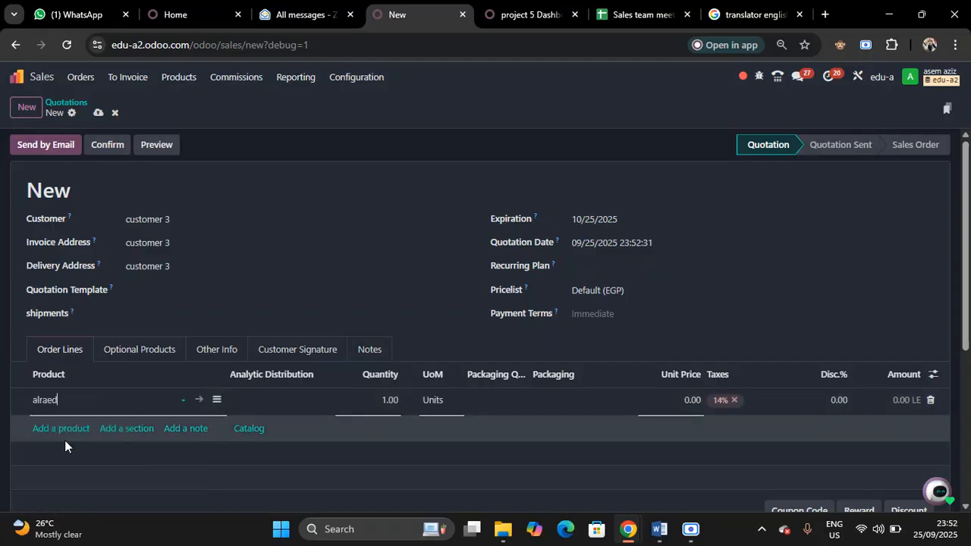
click(685, 395)
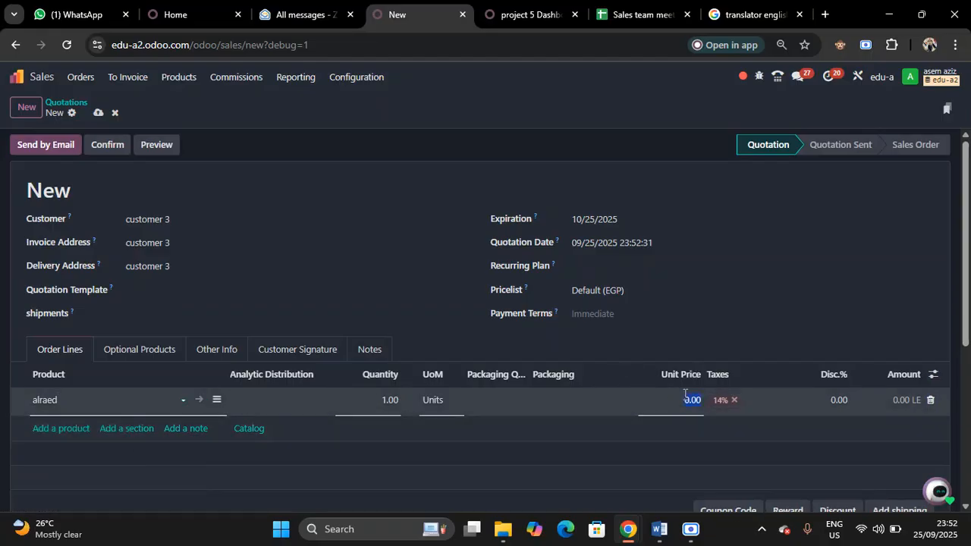
text(4000000)
Assign the alraed line's analytic distribution to project Al Raed - customer 3 at 100%
click(303, 402)
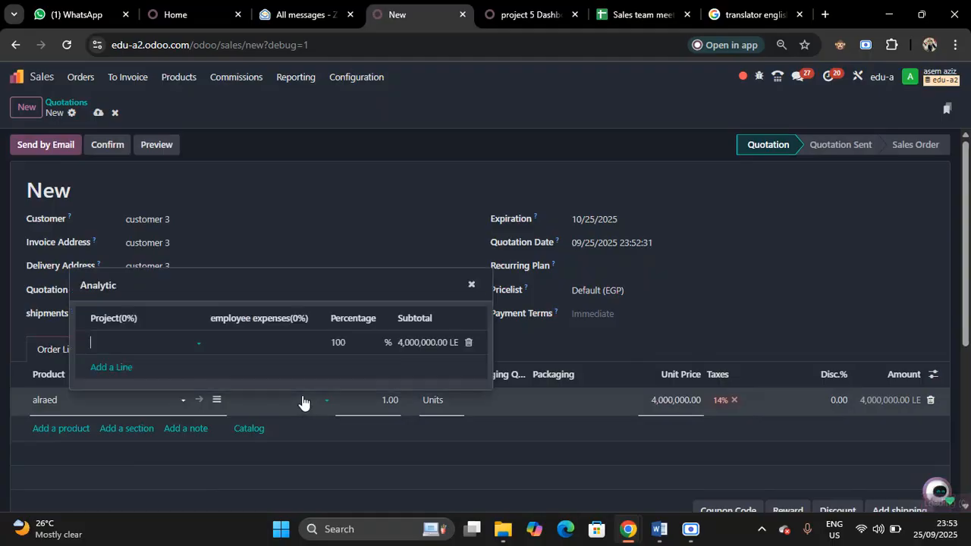
click(143, 343)
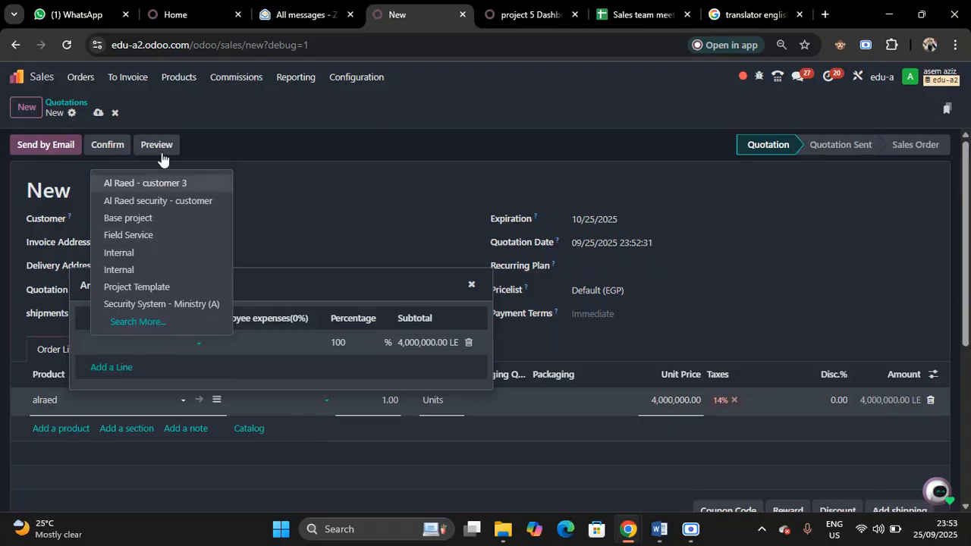
click(147, 190)
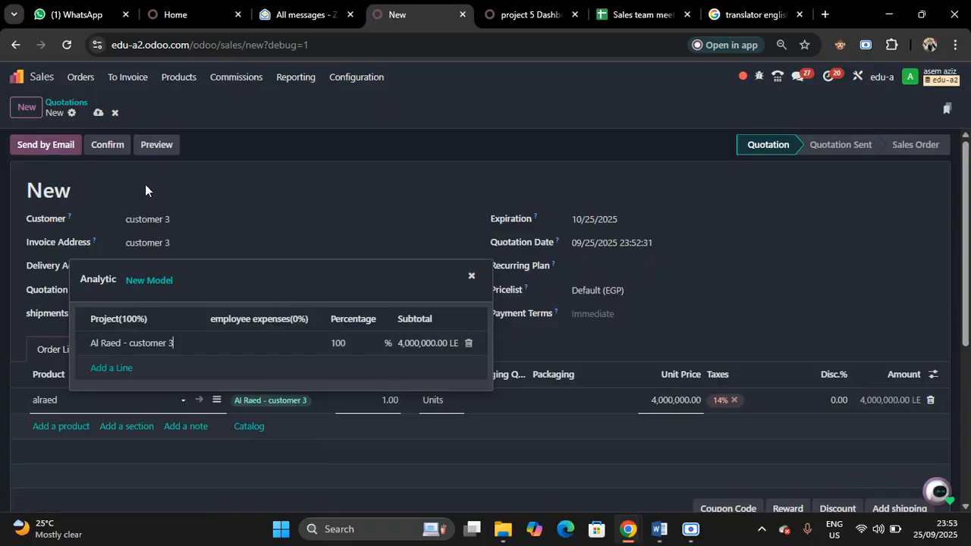
Add a second analytic distribution line for project al raed 1 at 50%
click(111, 370)
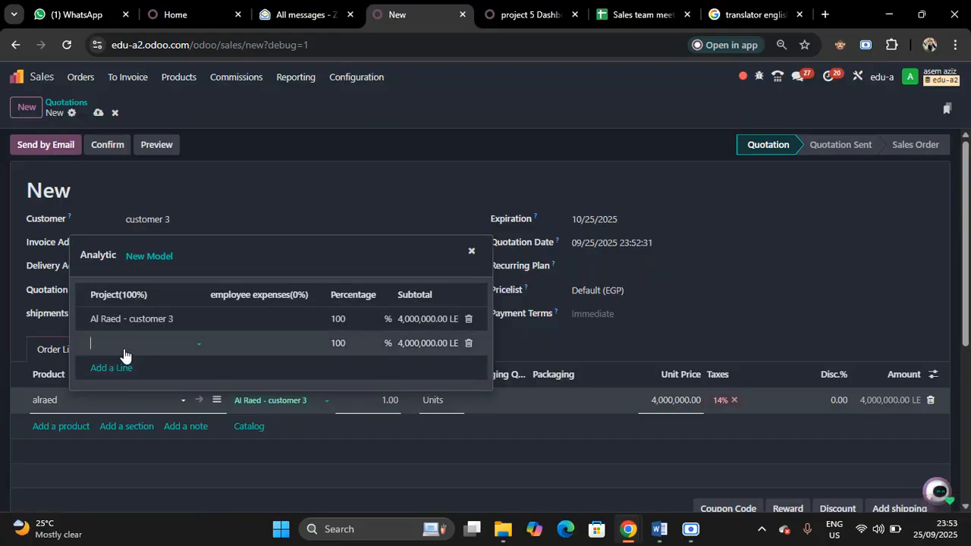
text(al)
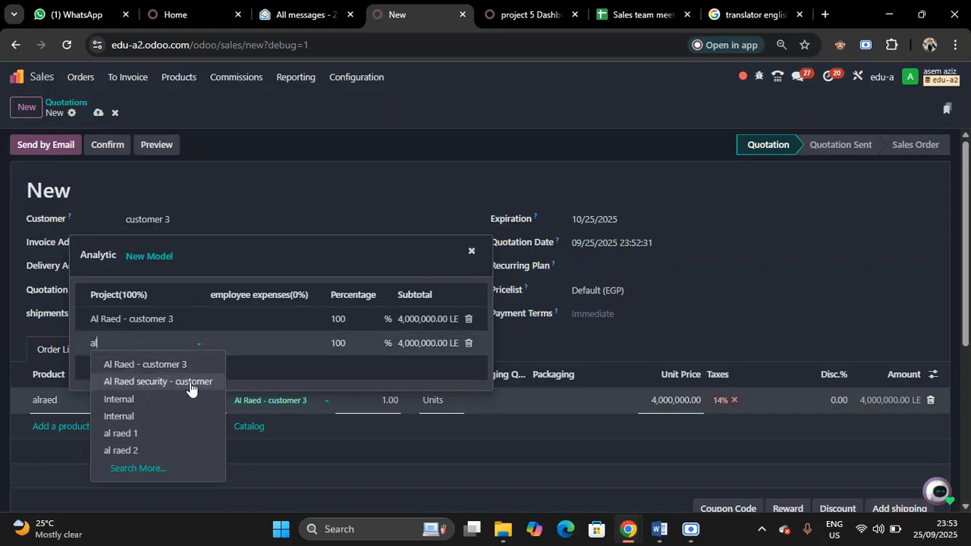
click(133, 436)
click(340, 346)
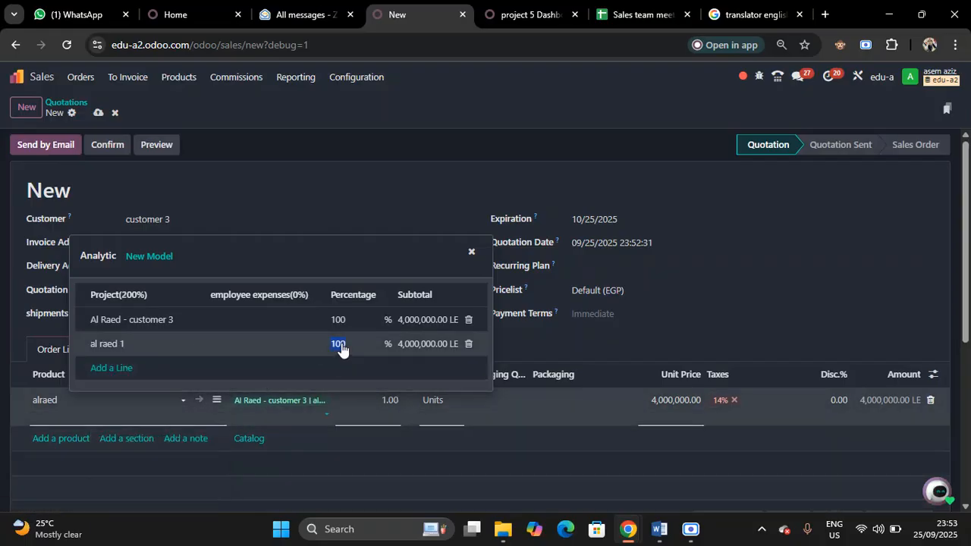
text(50)
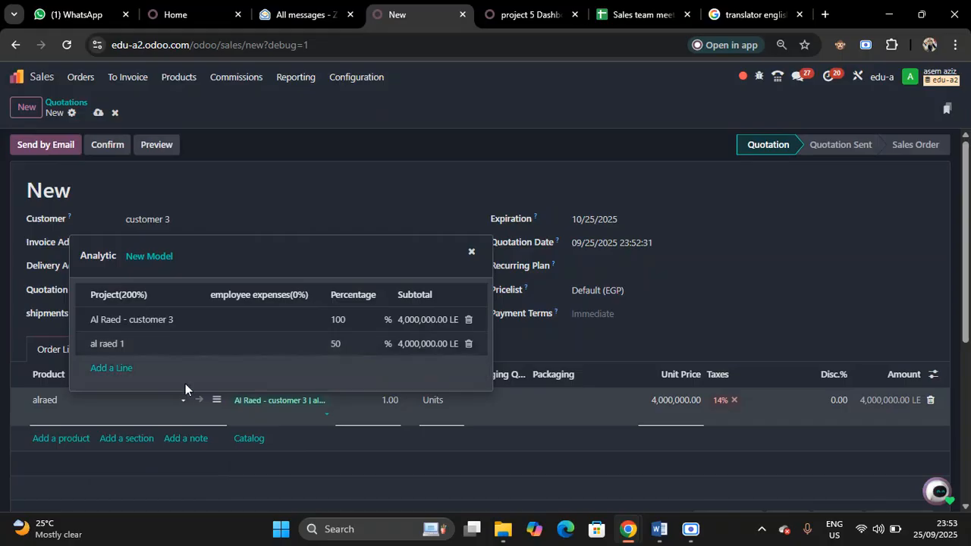
Add a third analytic distribution line for project al raed 2 at 50% and close the distribution
click(100, 369)
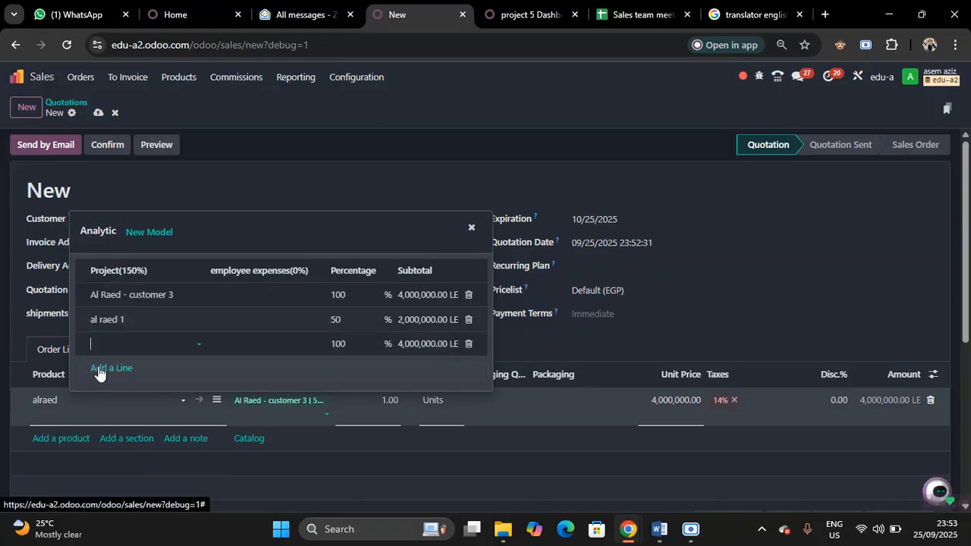
click(147, 350)
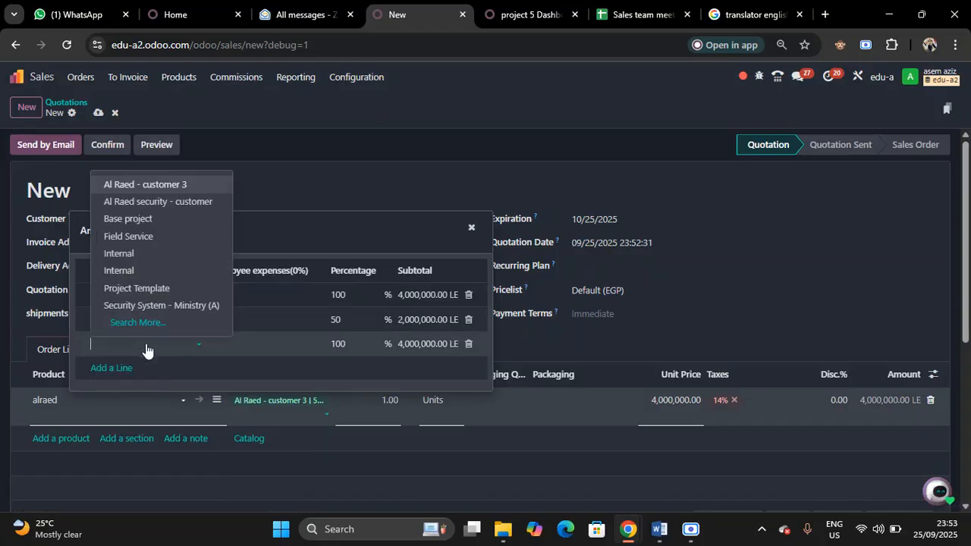
text(al)
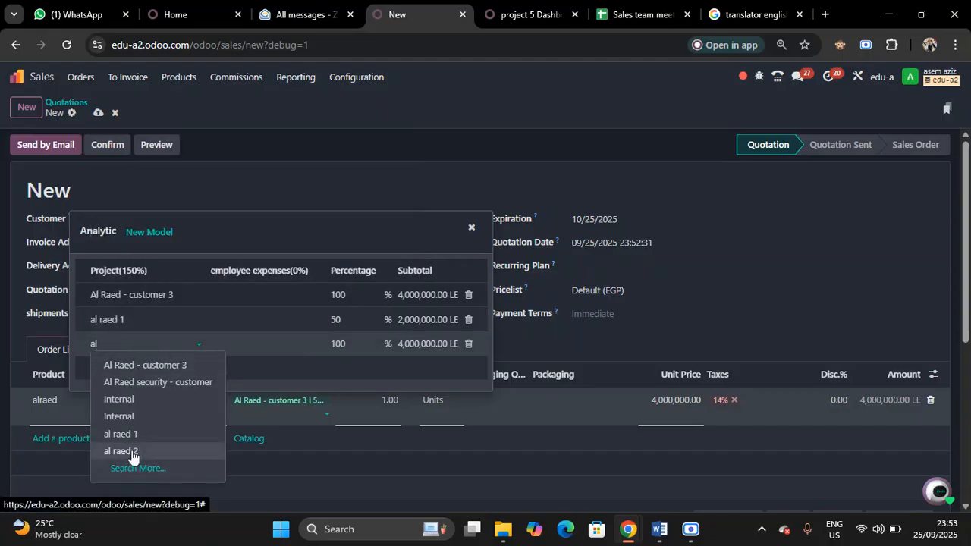
click(132, 455)
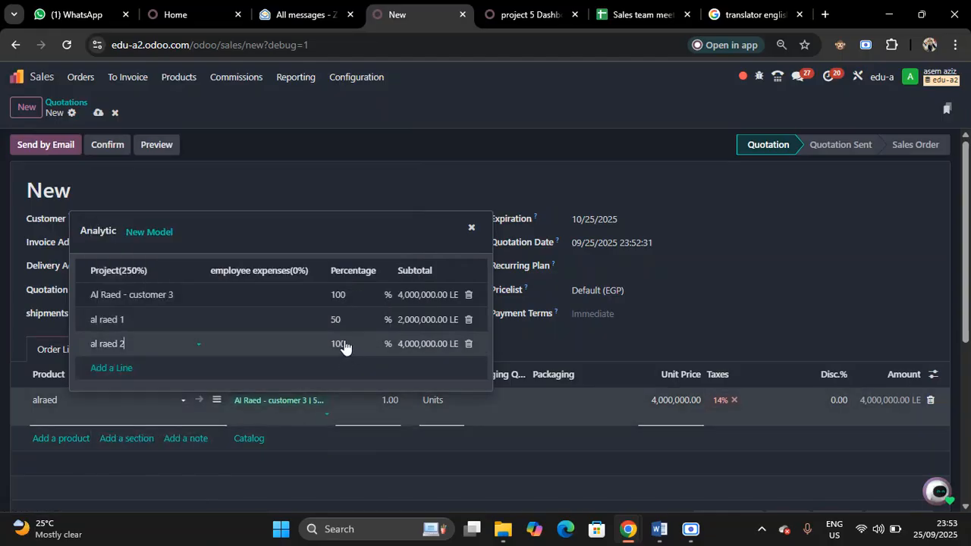
click(344, 346)
text(50)
click(390, 152)
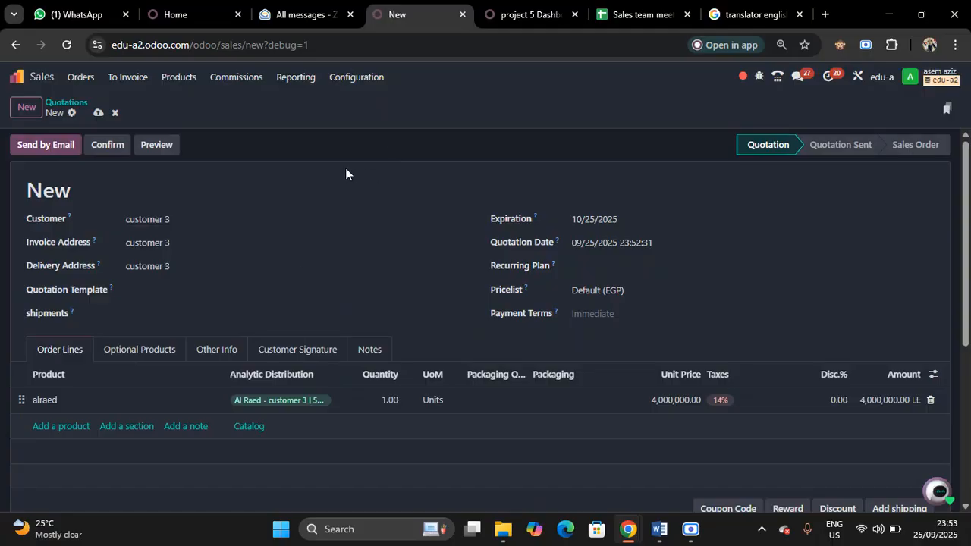
Check the available payment terms without choosing one, and confirm the quotation as a sales order
click(615, 312)
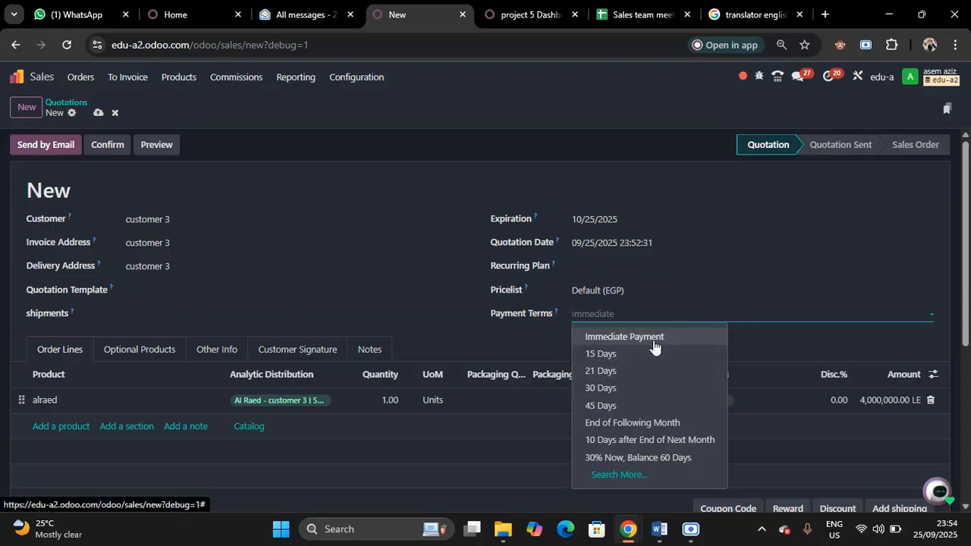
click(340, 155)
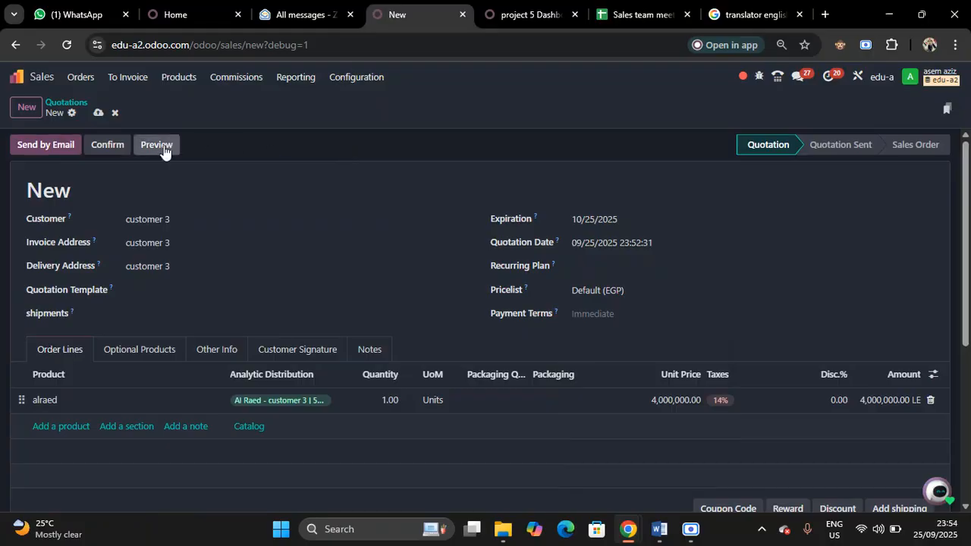
click(95, 148)
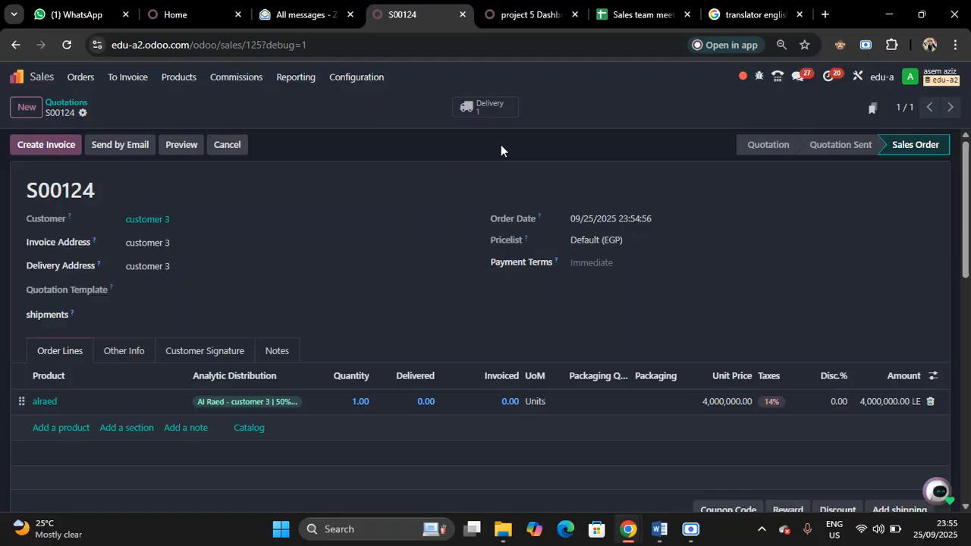
Create a regular draft invoice from the sales order and confirm it
click(51, 144)
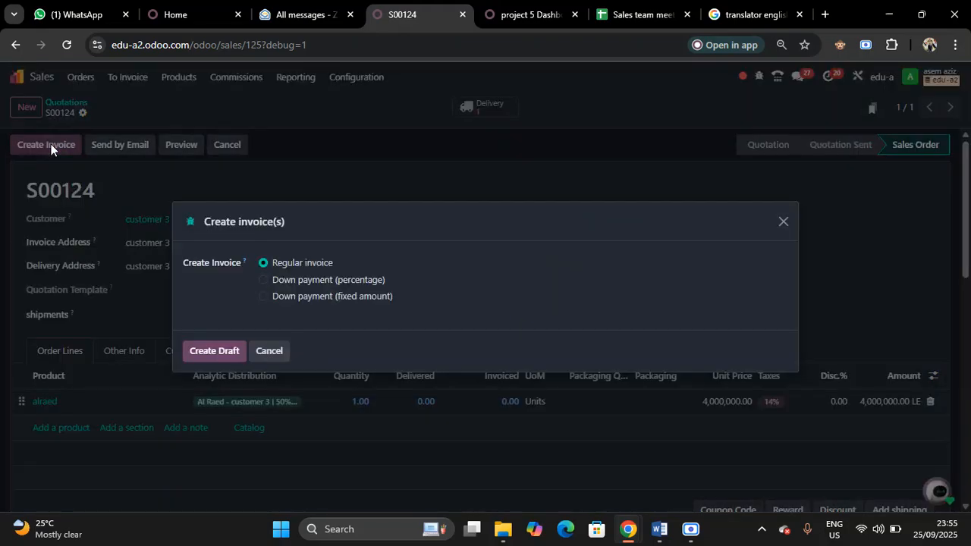
click(217, 351)
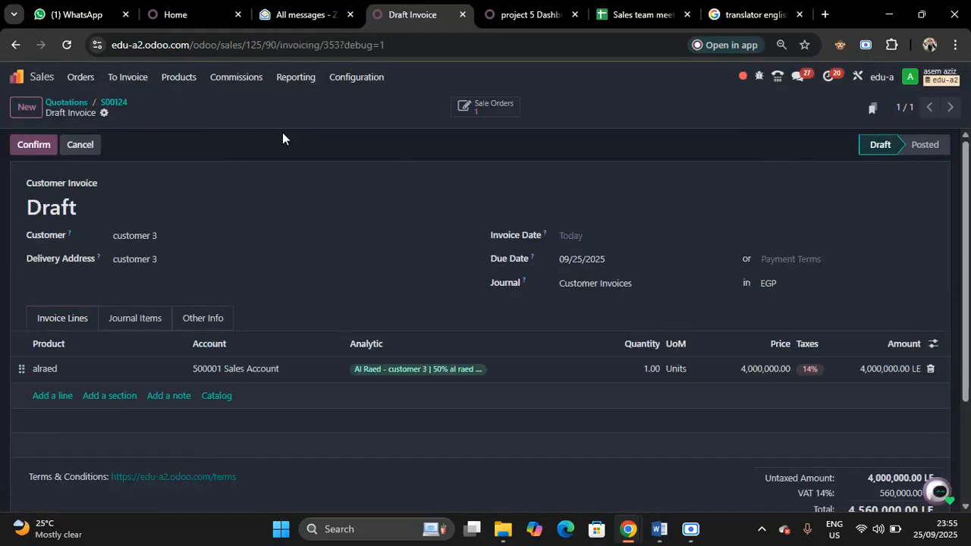
click(31, 145)
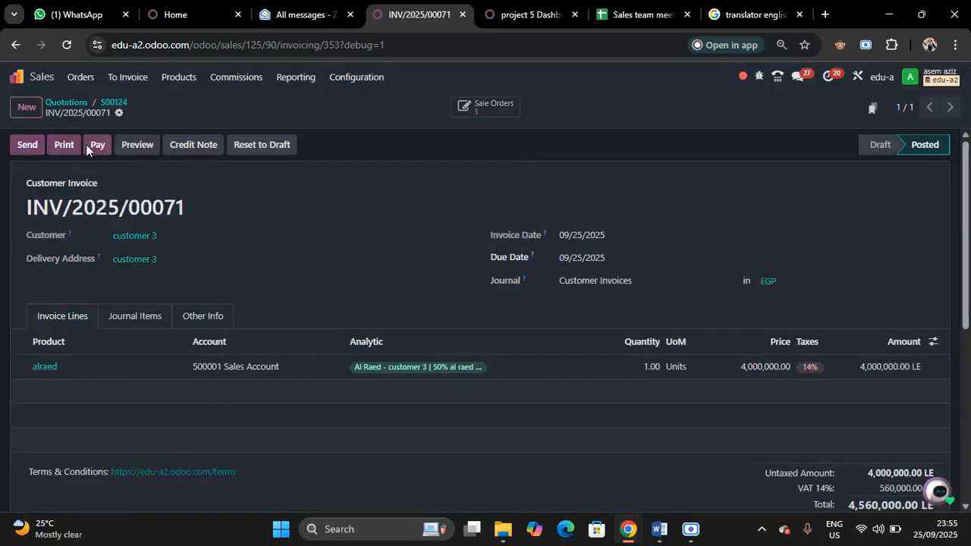
Register the invoice's full payment through the Bank journal, and open and validate that payment
click(98, 145)
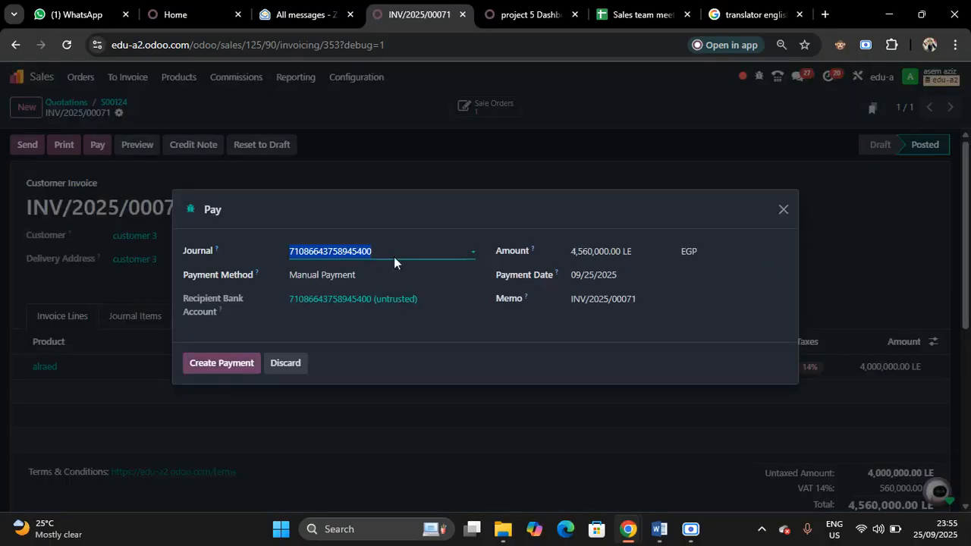
click(419, 251)
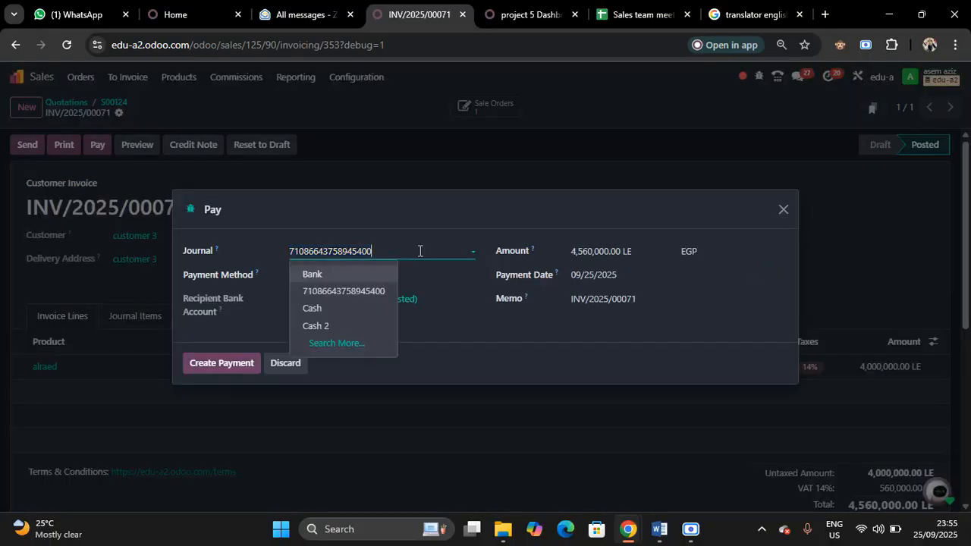
click(355, 277)
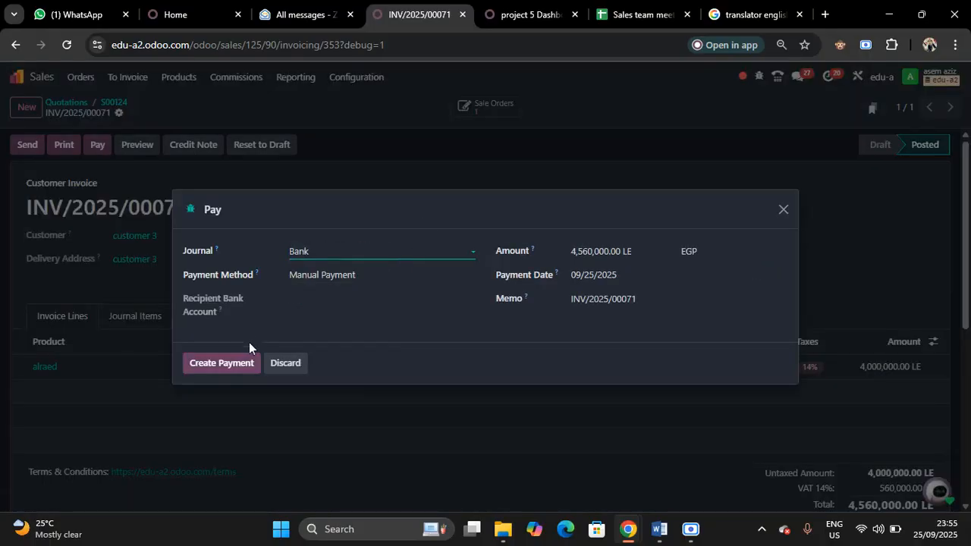
click(233, 363)
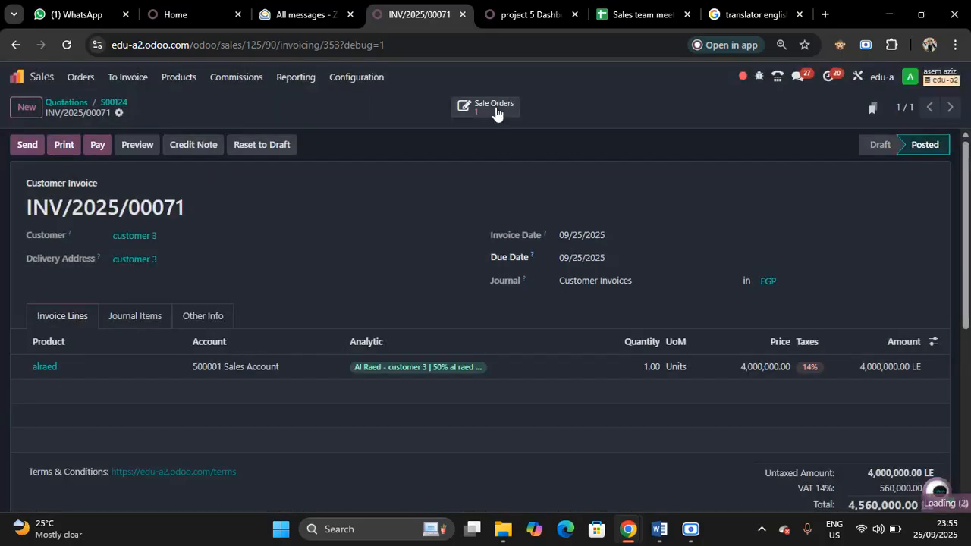
click(458, 109)
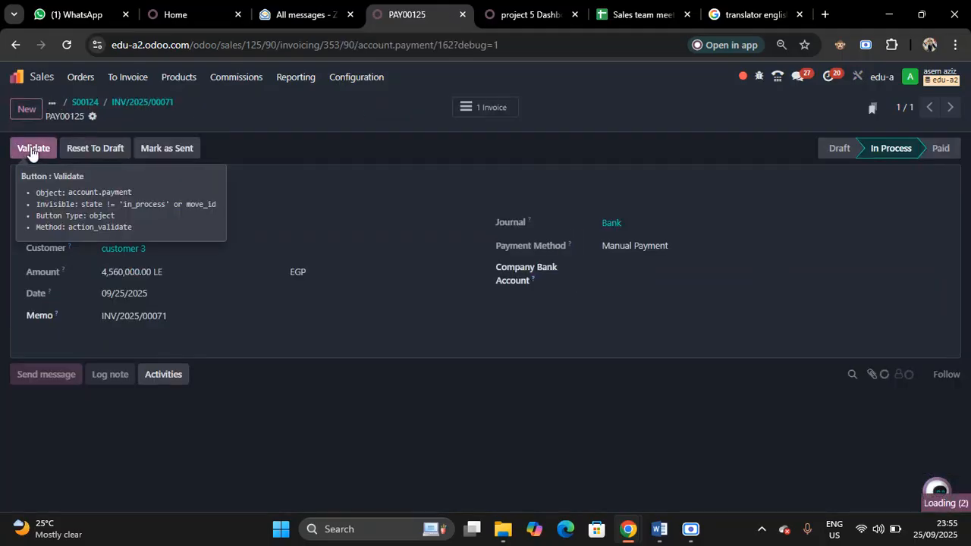
click(30, 147)
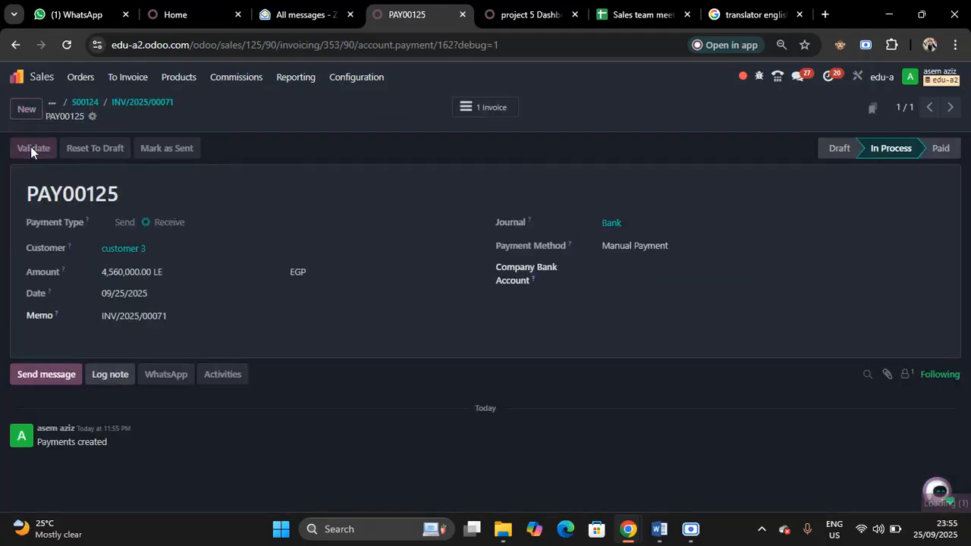
Return to the quotations list, switch to the Purchase app, and start a new request for quotation
click(142, 102)
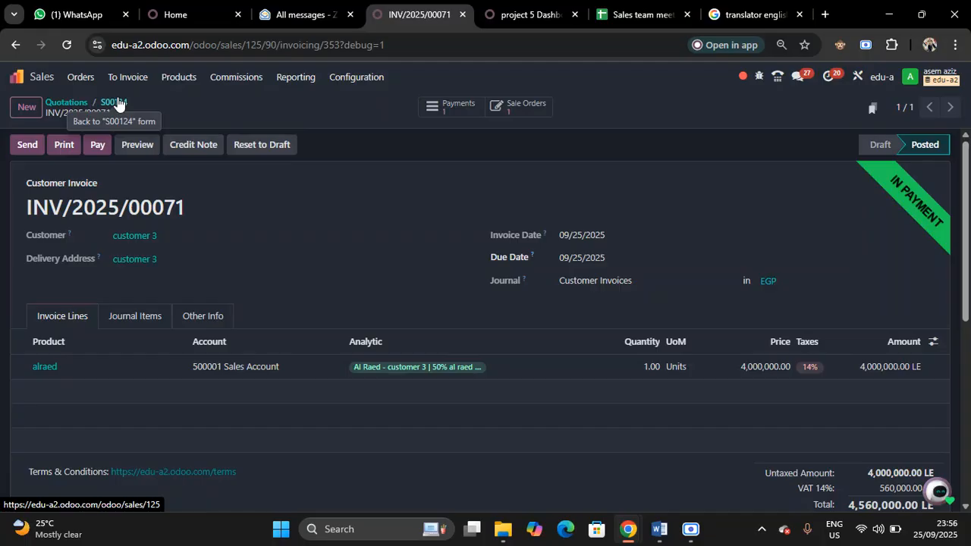
click(116, 103)
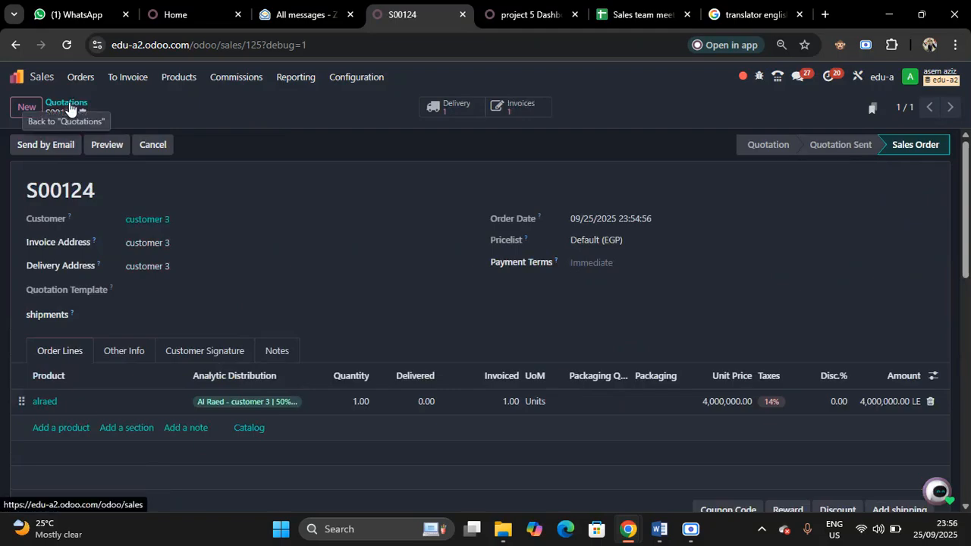
click(70, 108)
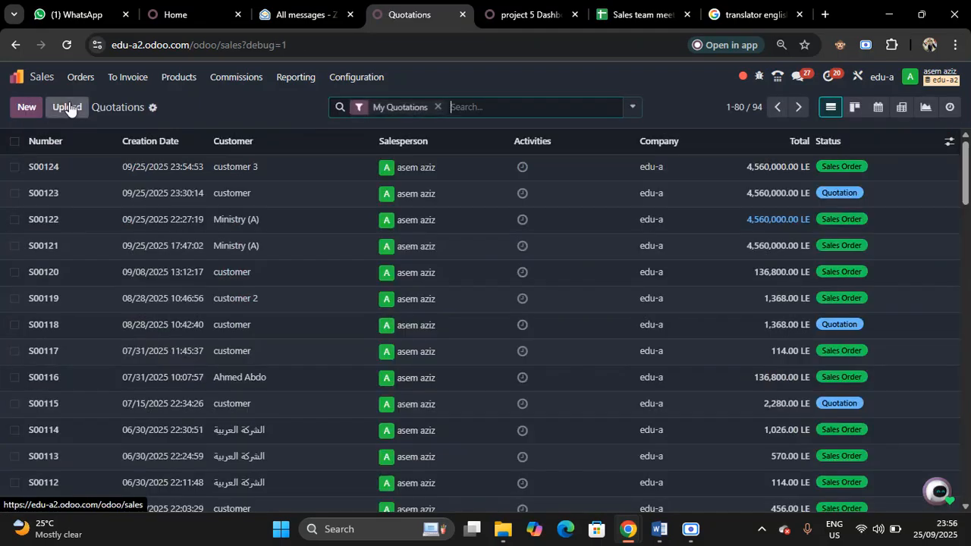
click(41, 76)
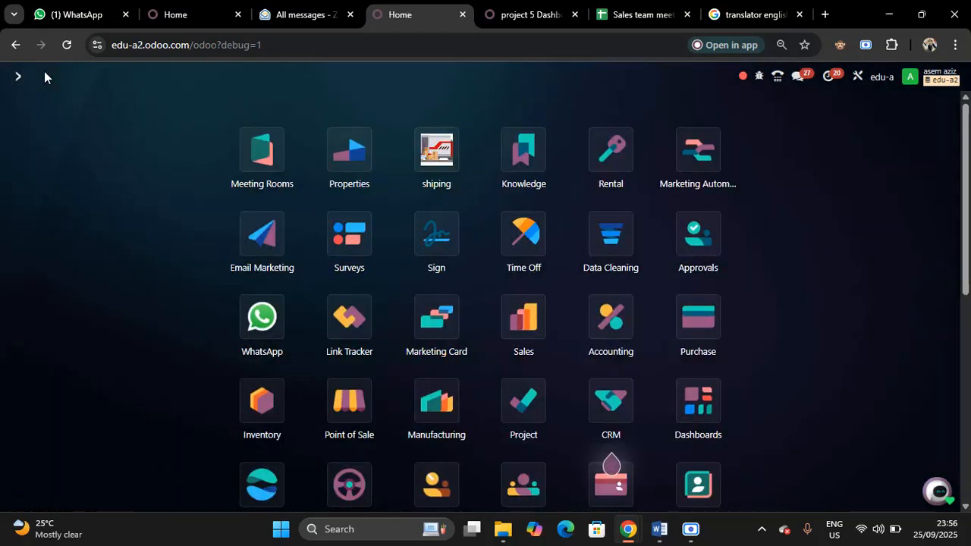
click(701, 317)
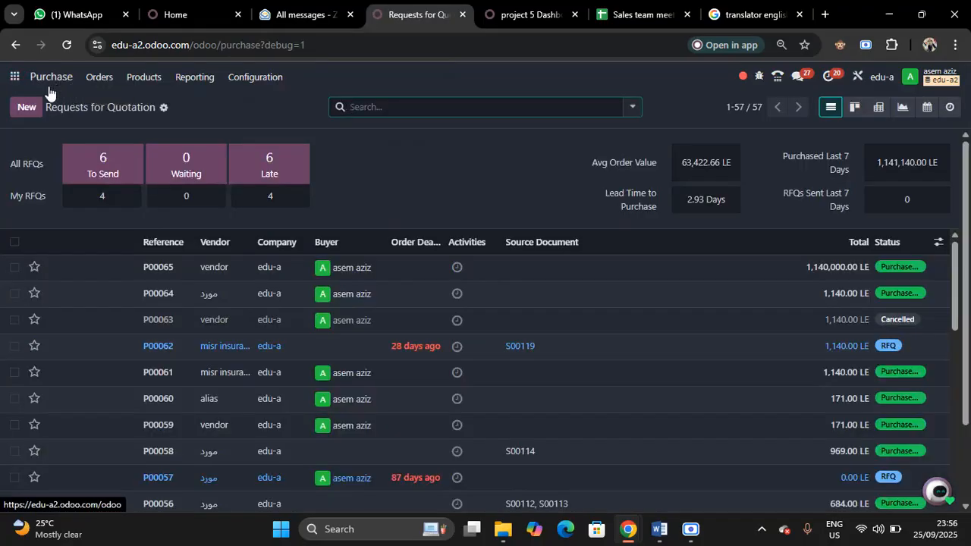
click(21, 109)
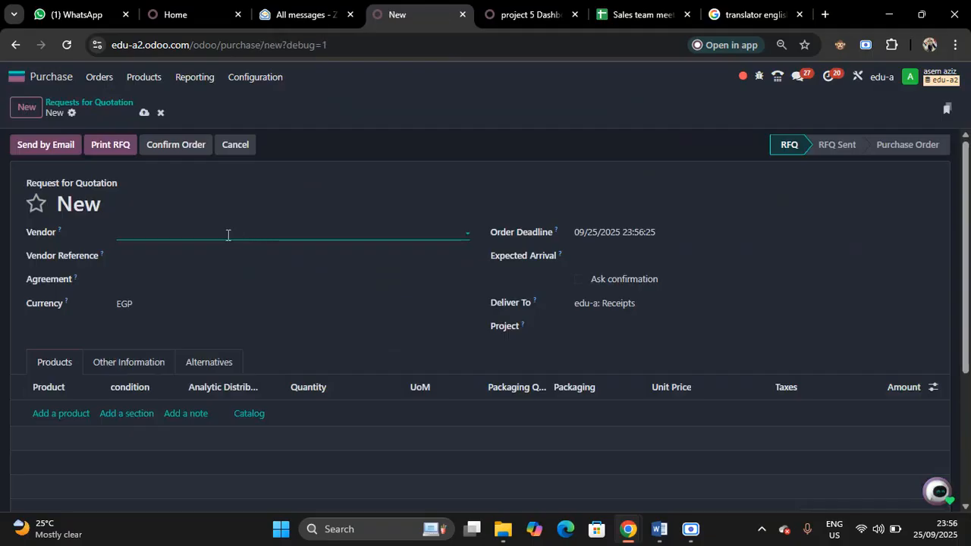
Select vendor as the vendor and add the product test with a quantity of 1000 to the request for quotation
click(226, 234)
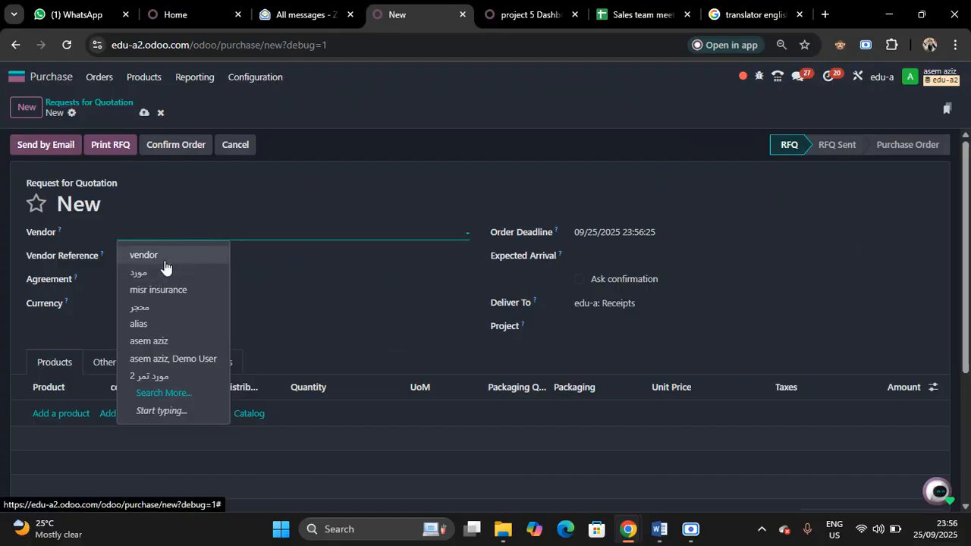
click(193, 261)
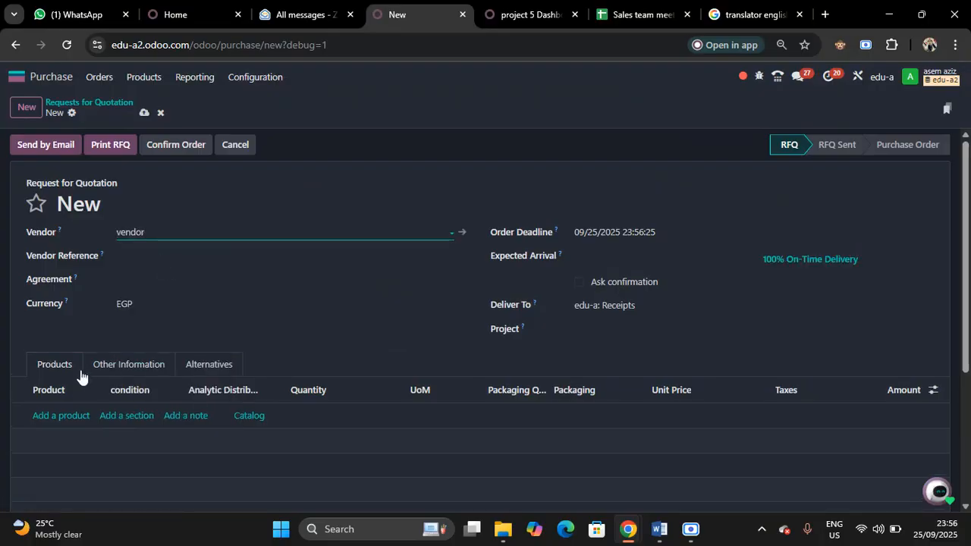
click(61, 417)
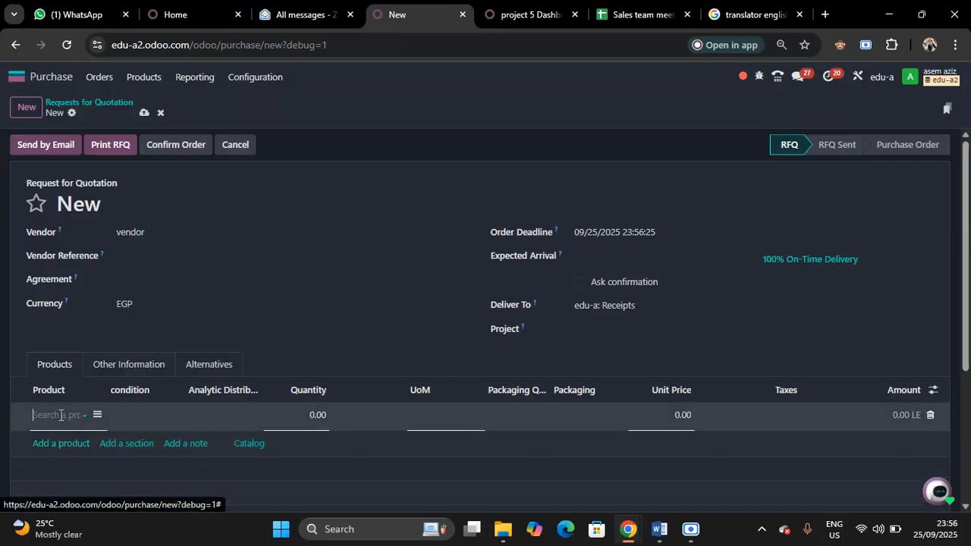
text(te)
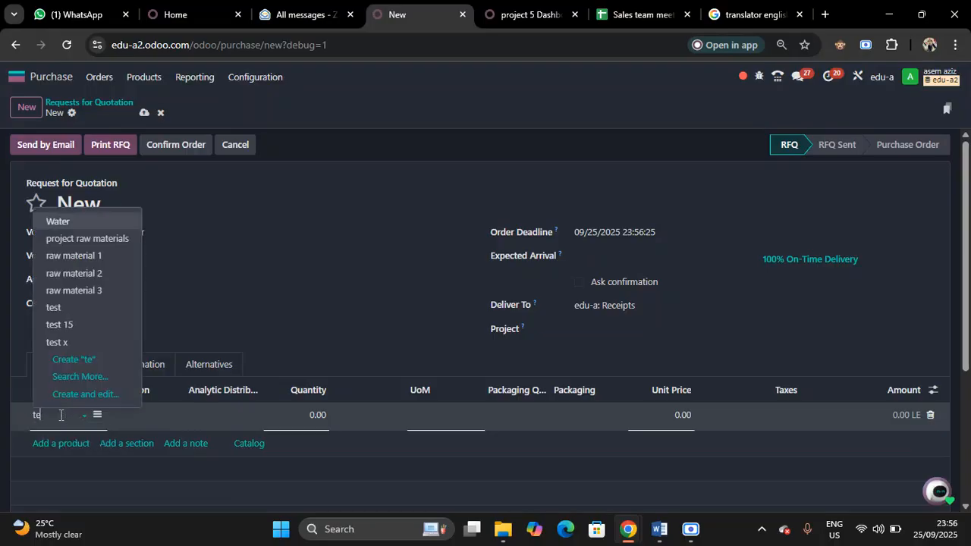
click(63, 309)
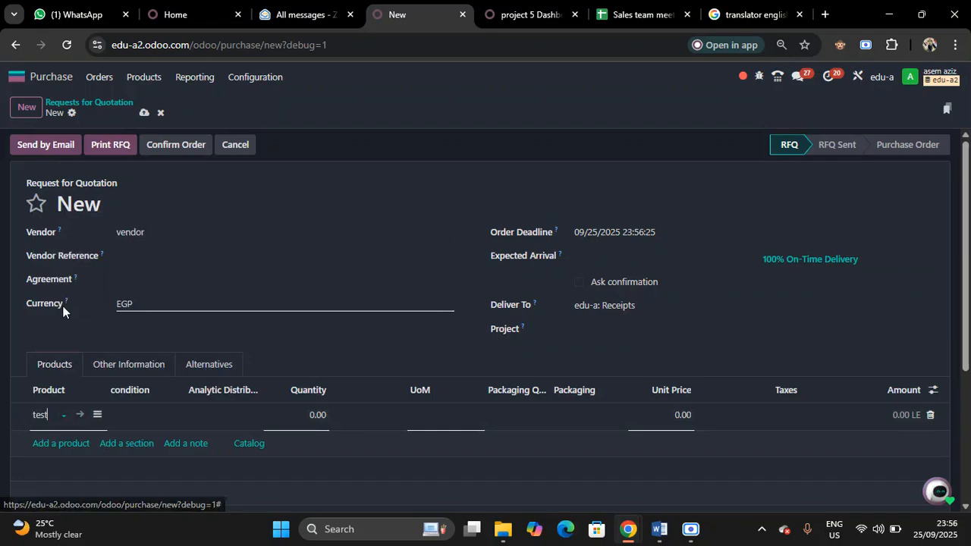
click(321, 412)
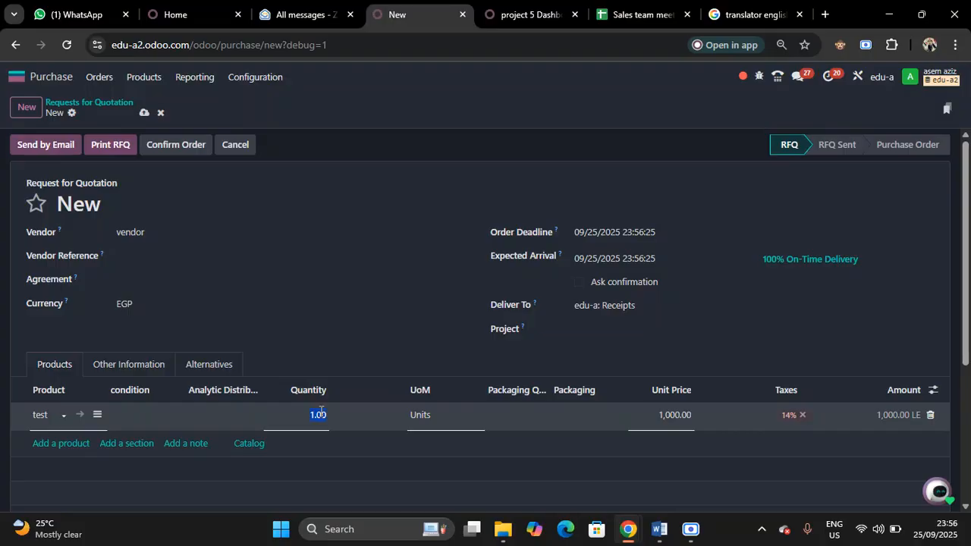
text(1000)
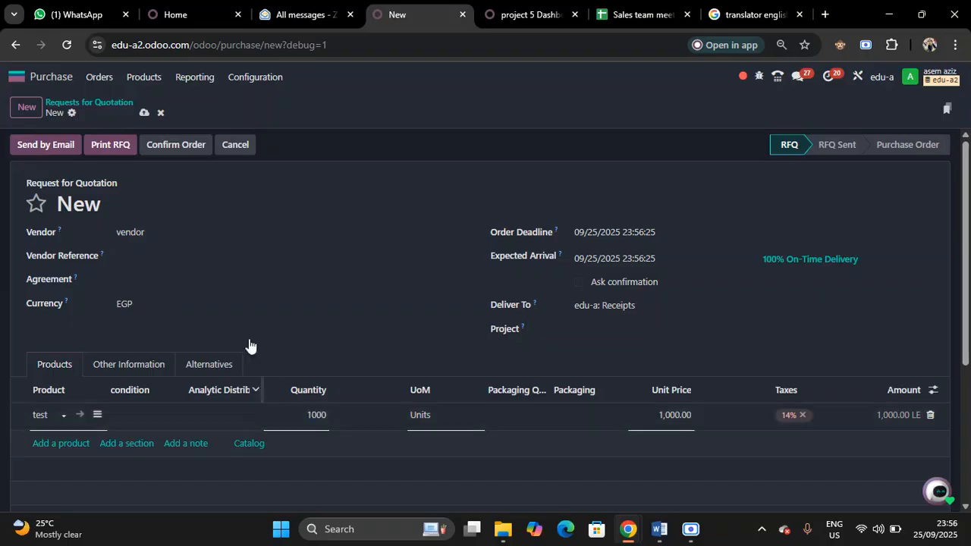
Allocate the test line's analytic distribution to Al Raed - customer 3 at 100% and al raed 1 at 50%
click(228, 425)
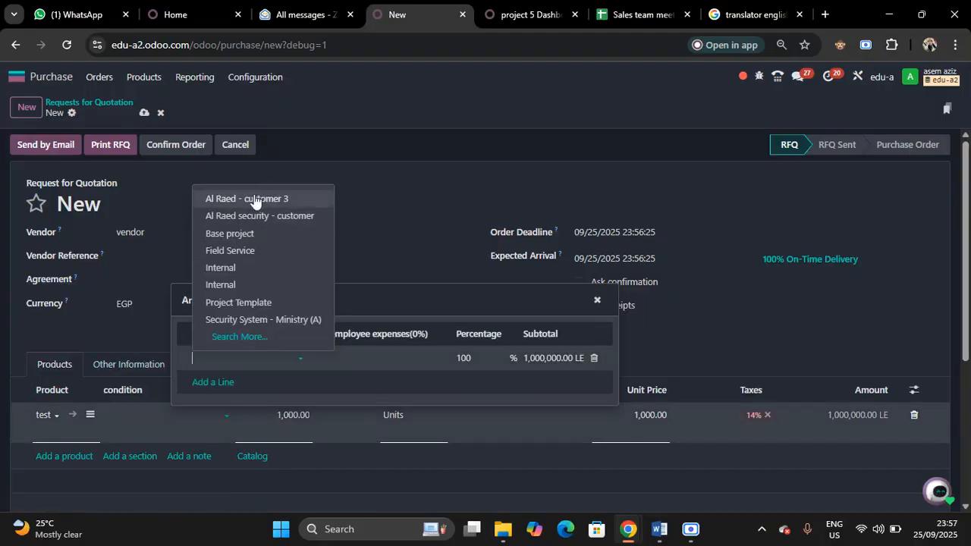
click(250, 199)
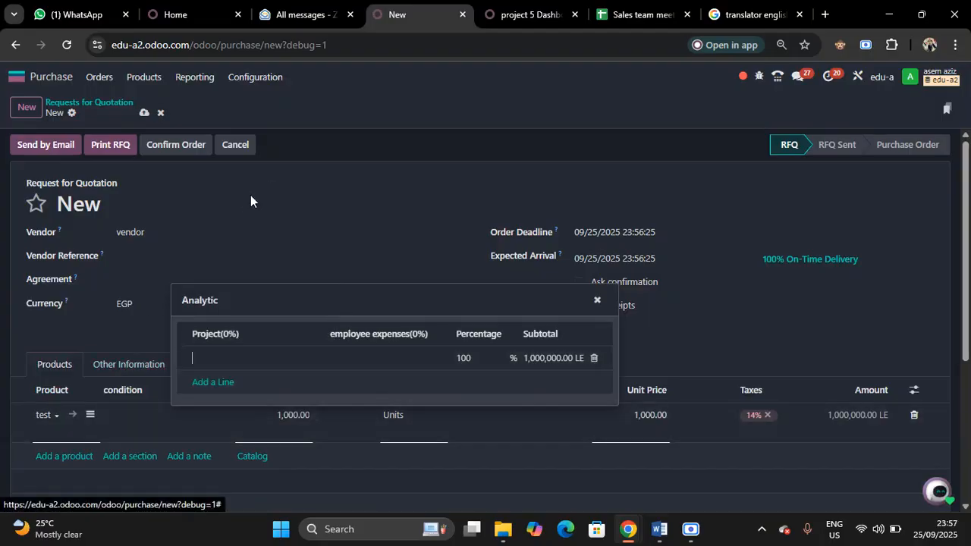
click(213, 384)
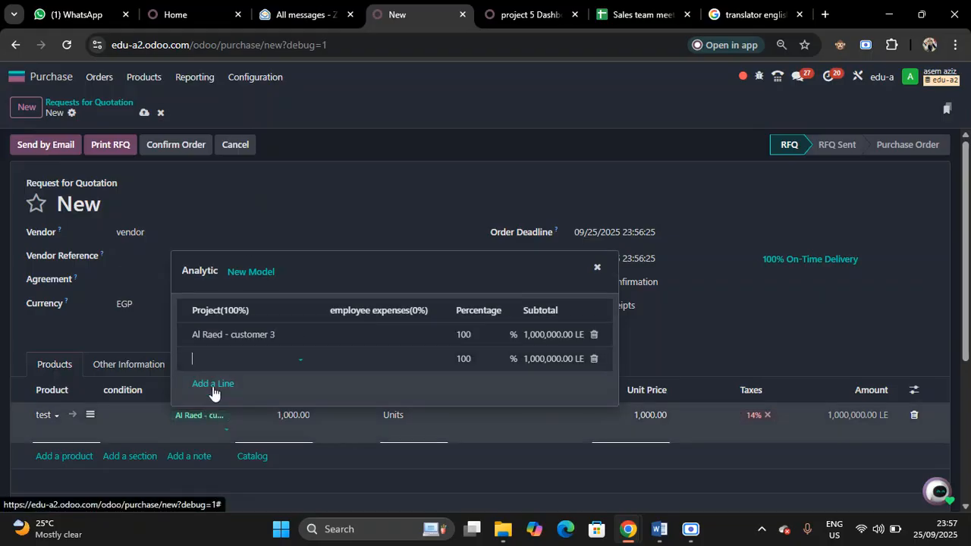
text(al)
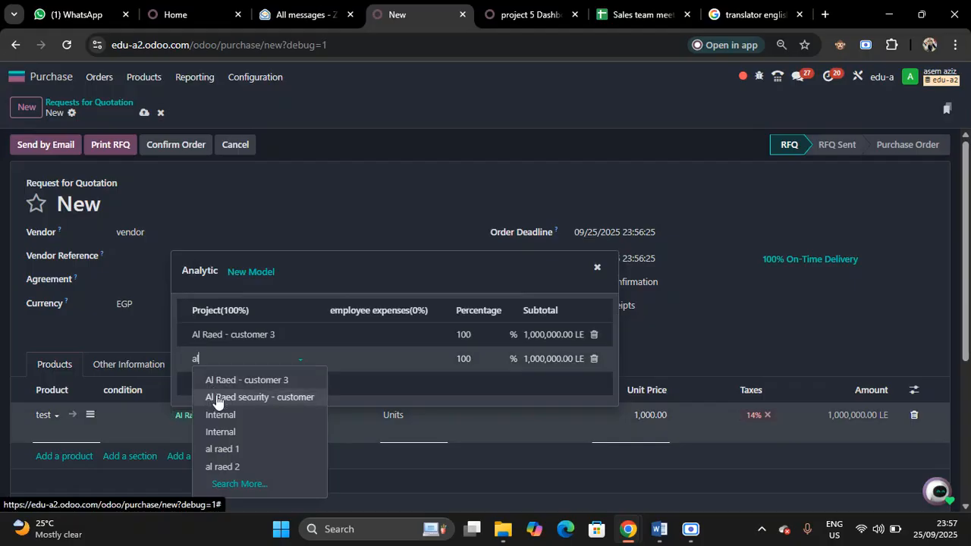
click(233, 449)
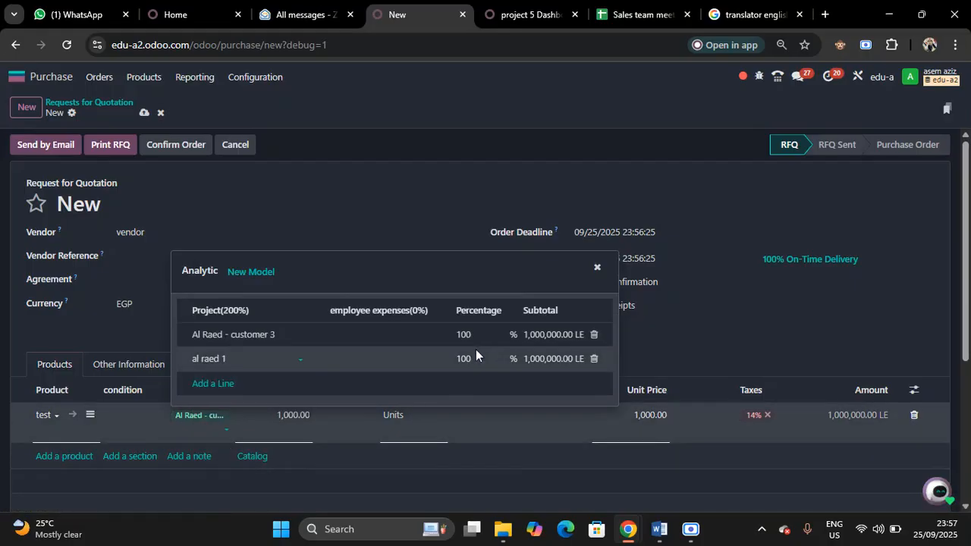
click(465, 360)
text(50)
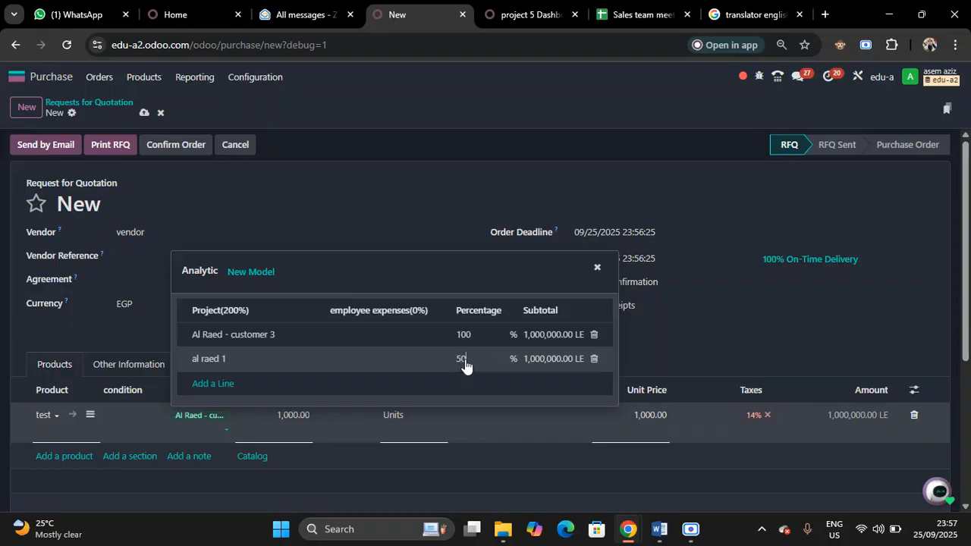
Add al raed 2 at 50% to the test line's analytic distribution and close the distribution editor
click(220, 384)
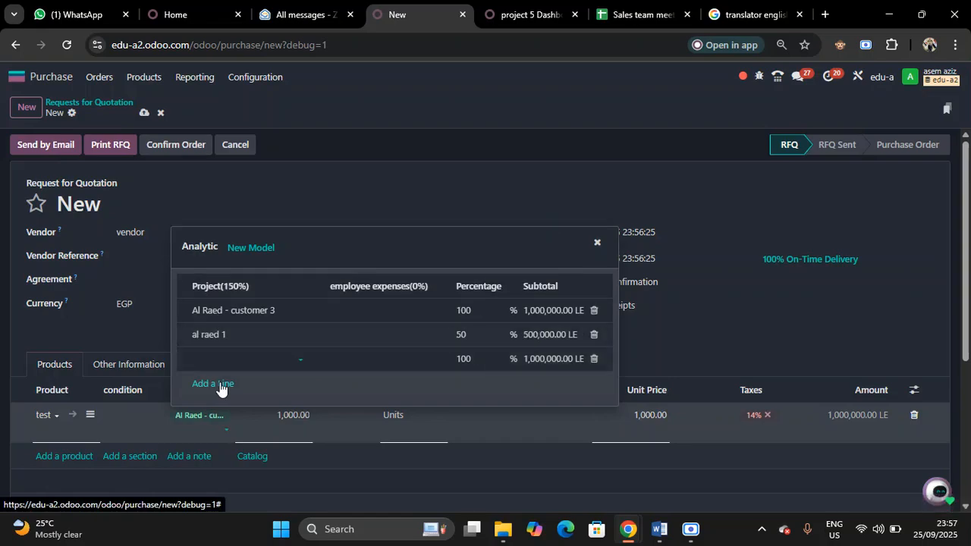
text(al)
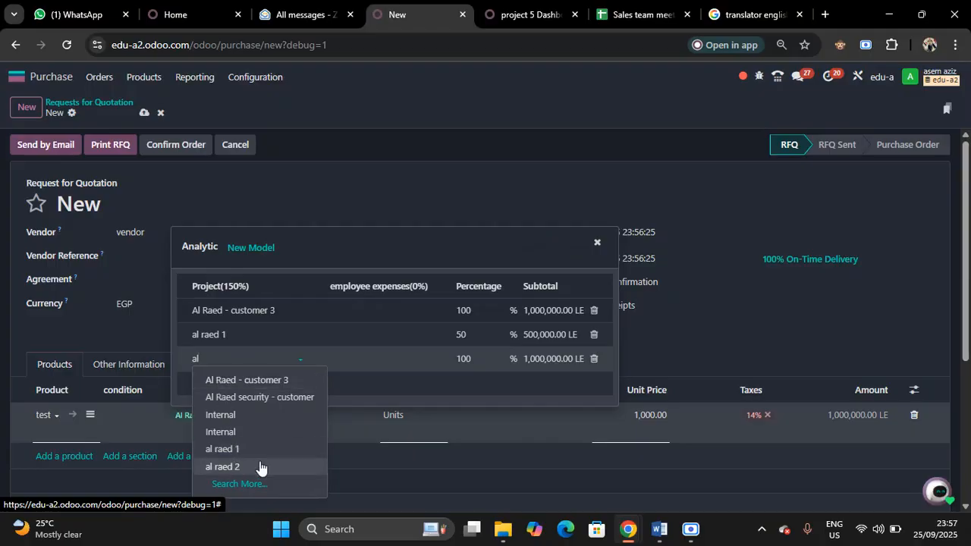
click(221, 474)
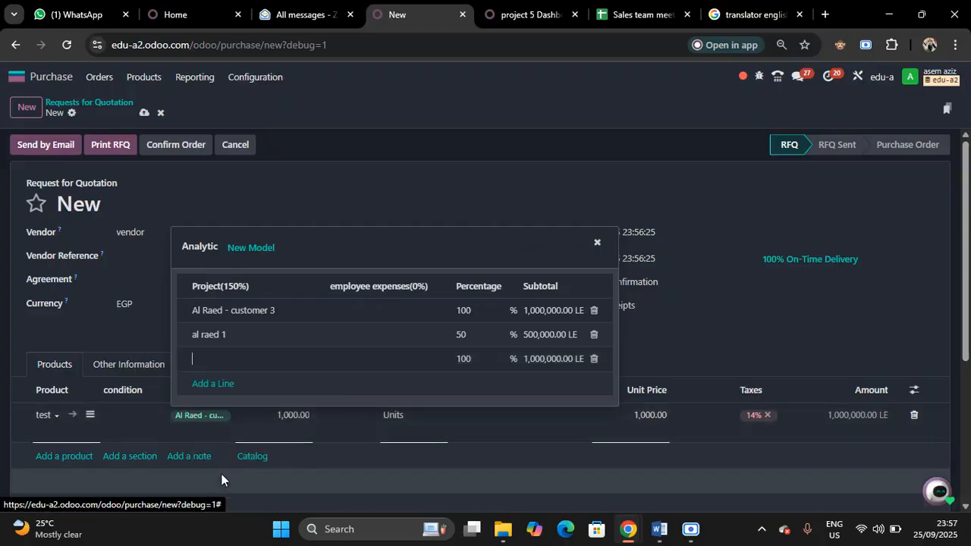
click(460, 362)
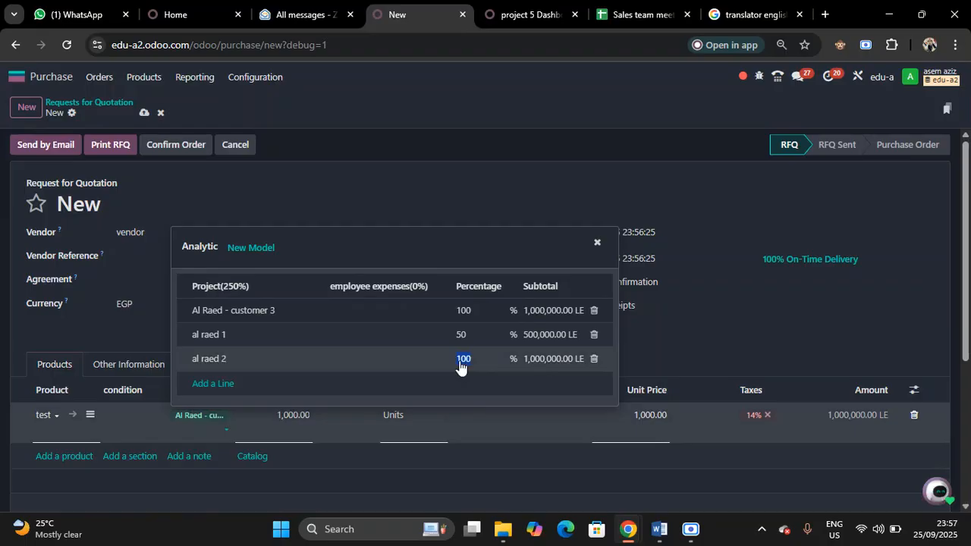
text(50)
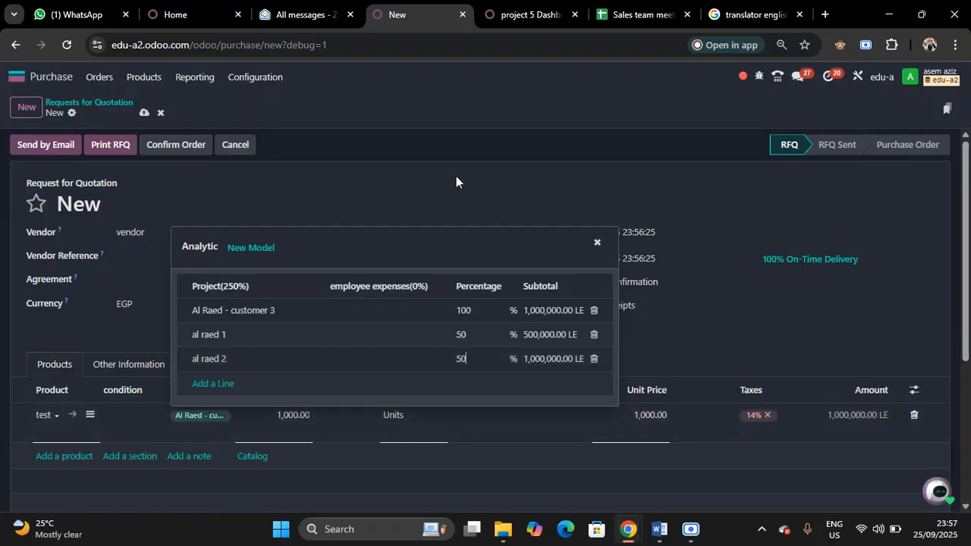
click(453, 164)
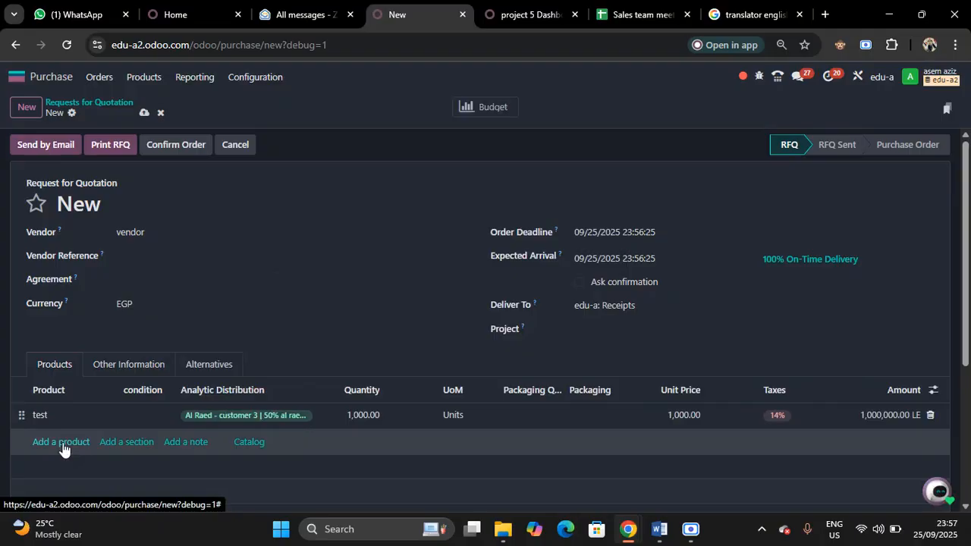
Add the product sup consulting as a second order line with a quantity of 500
click(63, 446)
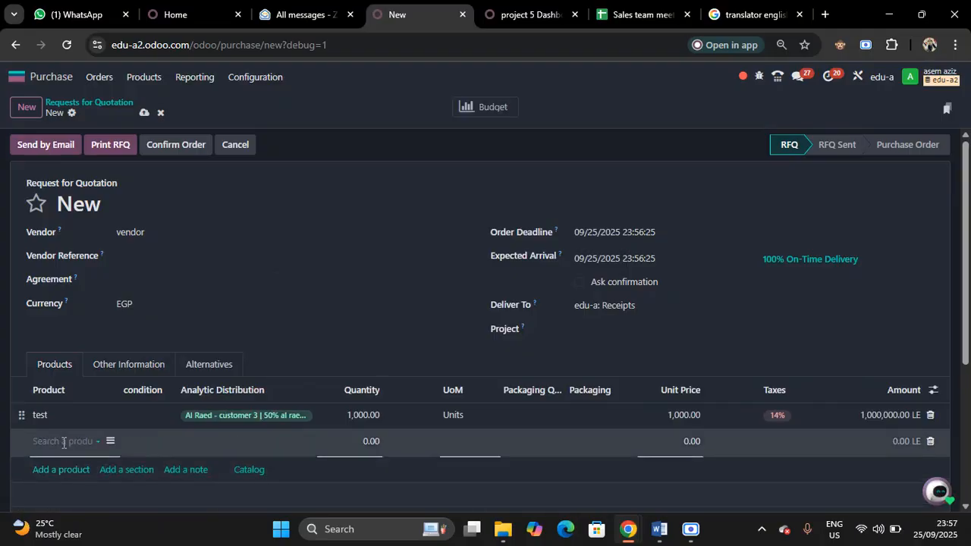
text(su)
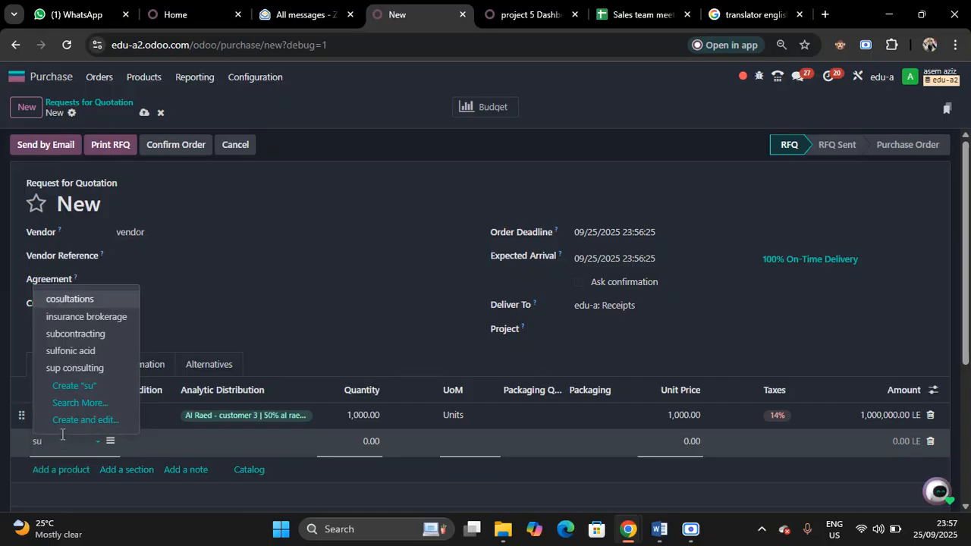
click(66, 369)
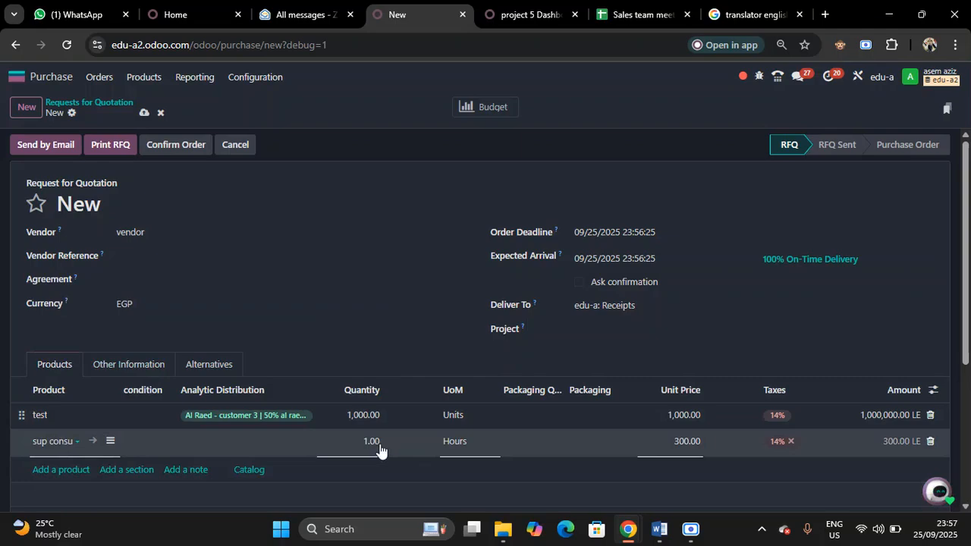
click(365, 439)
text(500)
click(380, 165)
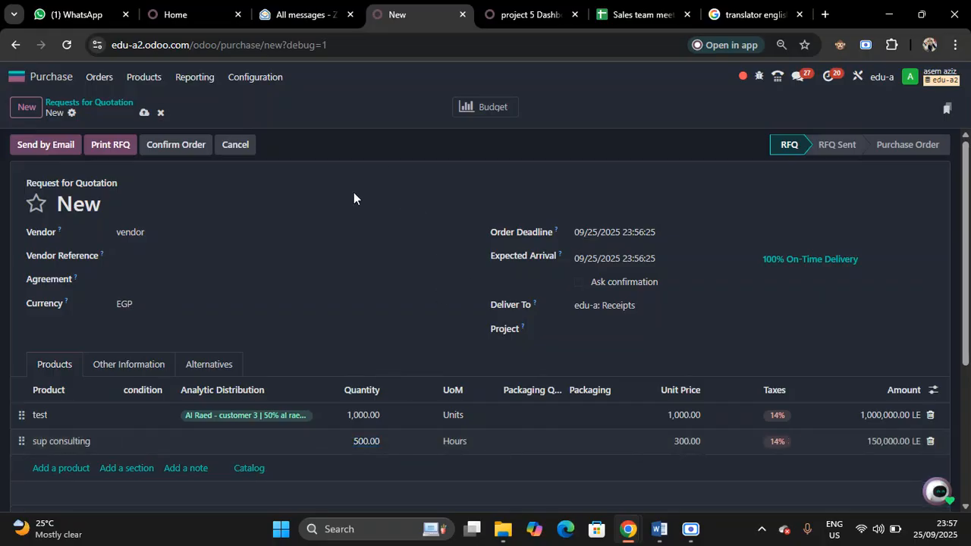
Allocate the sup consulting line's analytic distribution to Al Raed - customer 3 at 100% and al raed 1 at 50%
click(258, 441)
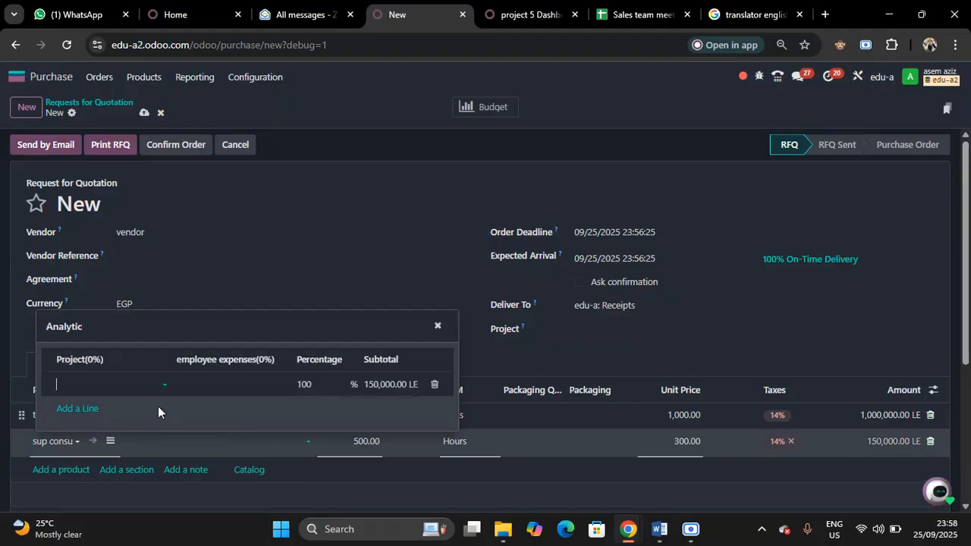
click(127, 391)
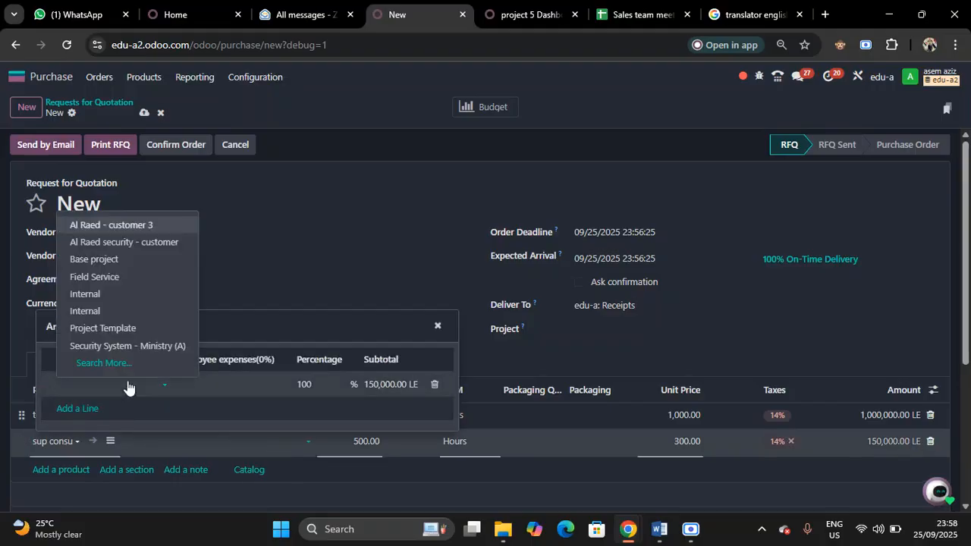
click(136, 226)
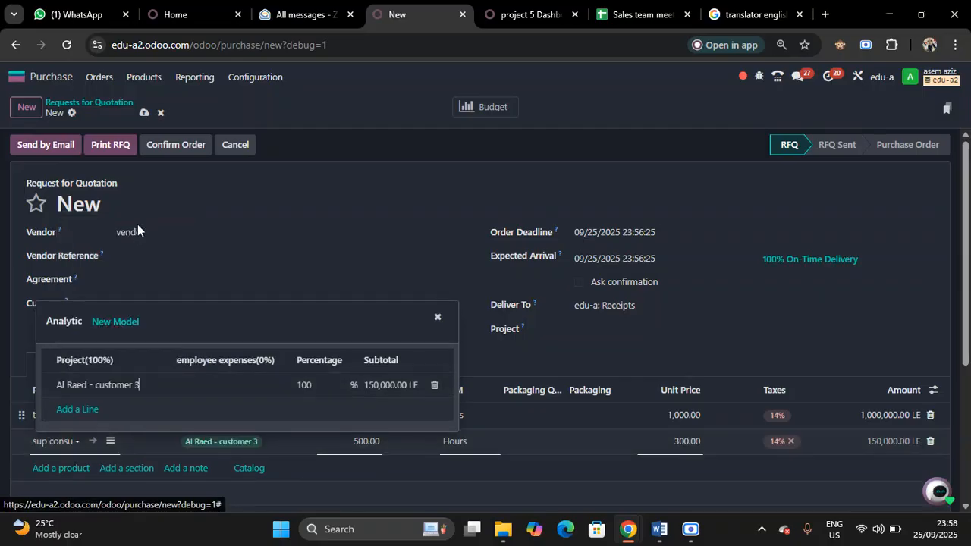
click(82, 412)
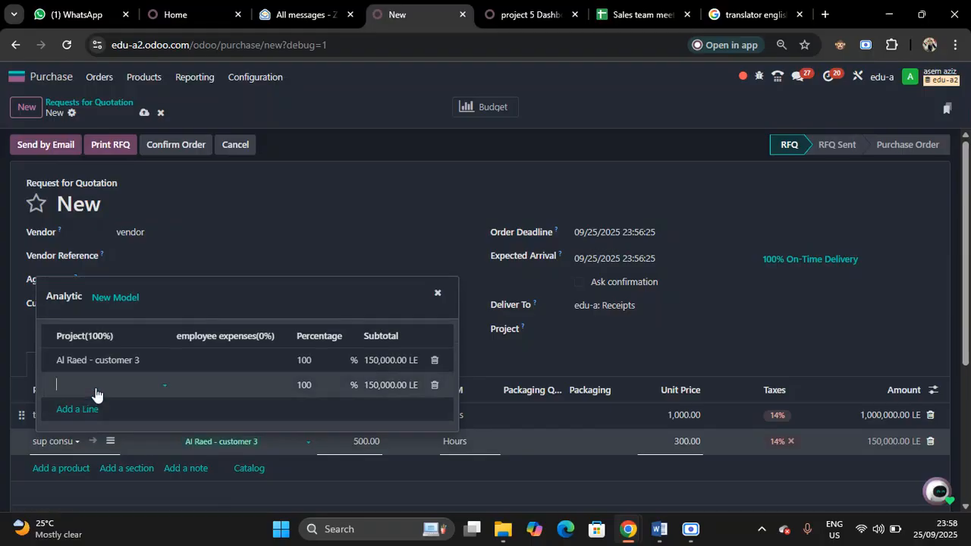
click(96, 391)
text(al)
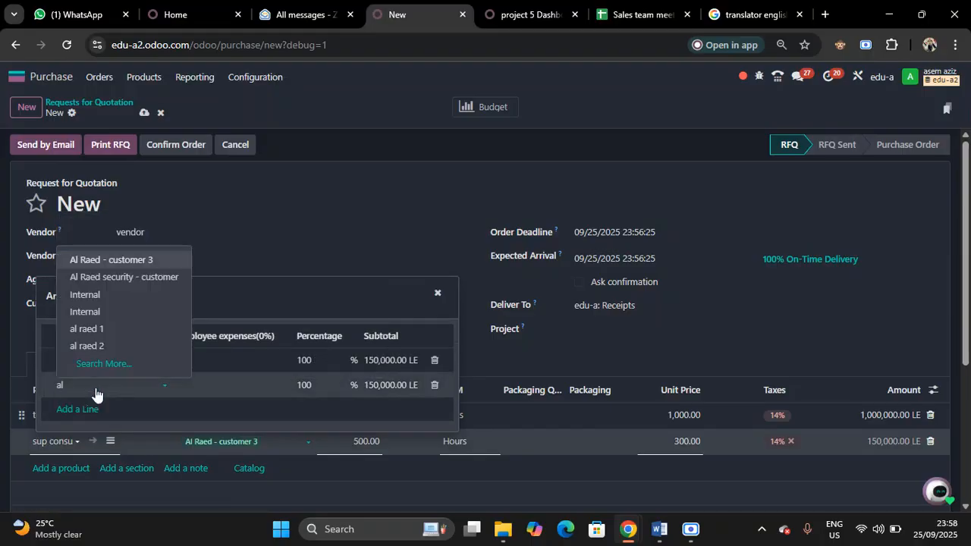
click(106, 328)
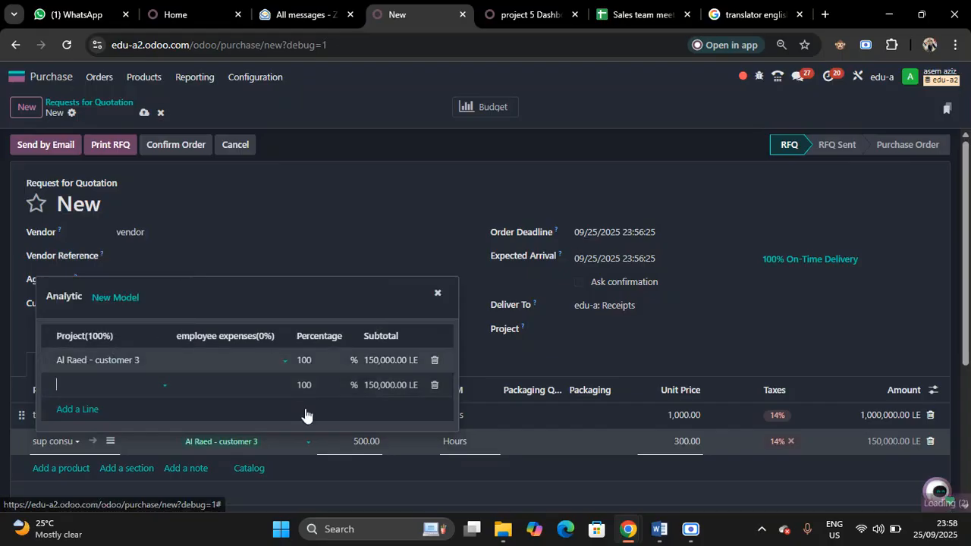
click(308, 387)
text(50)
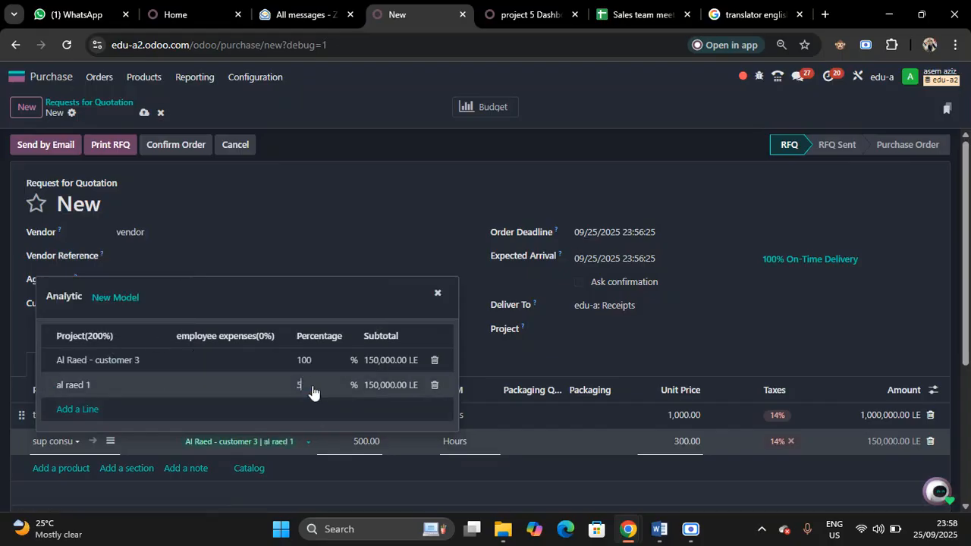
Add al raed 2 at 50% to the sup consulting line's analytic distribution and confirm the request as a purchase order
click(76, 413)
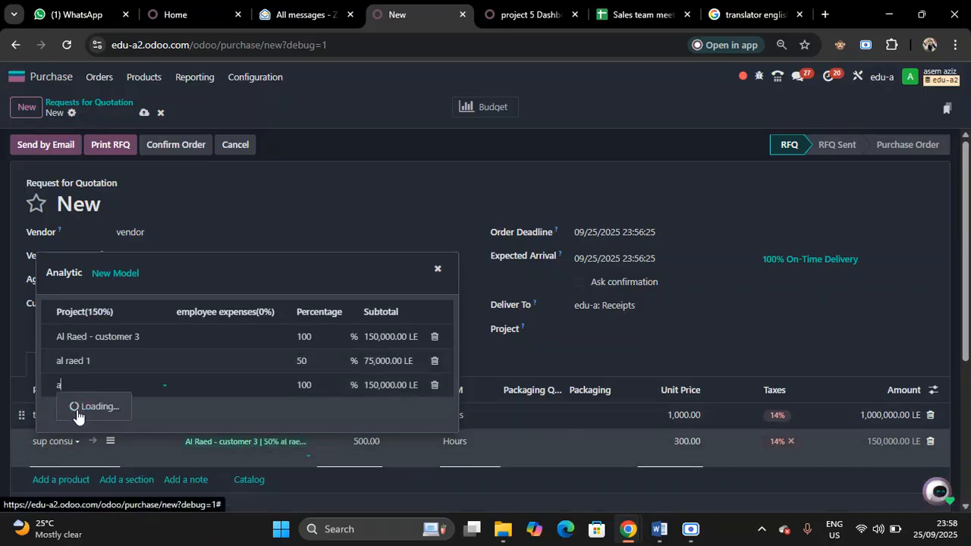
text(al)
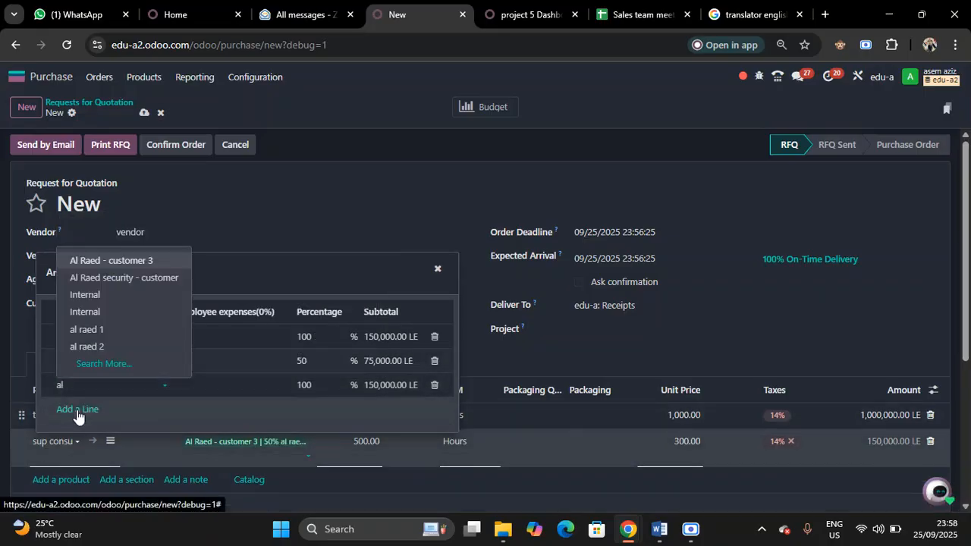
click(105, 347)
click(310, 387)
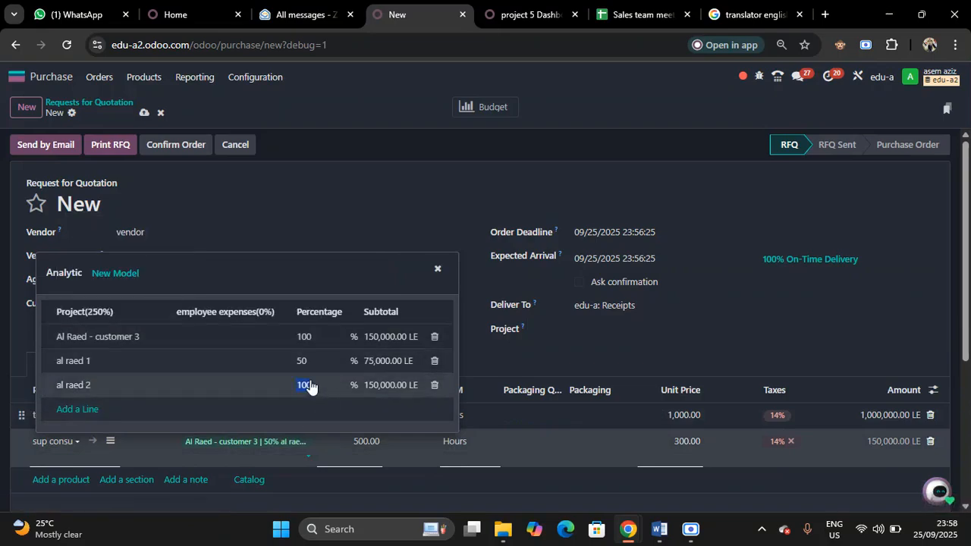
text(50)
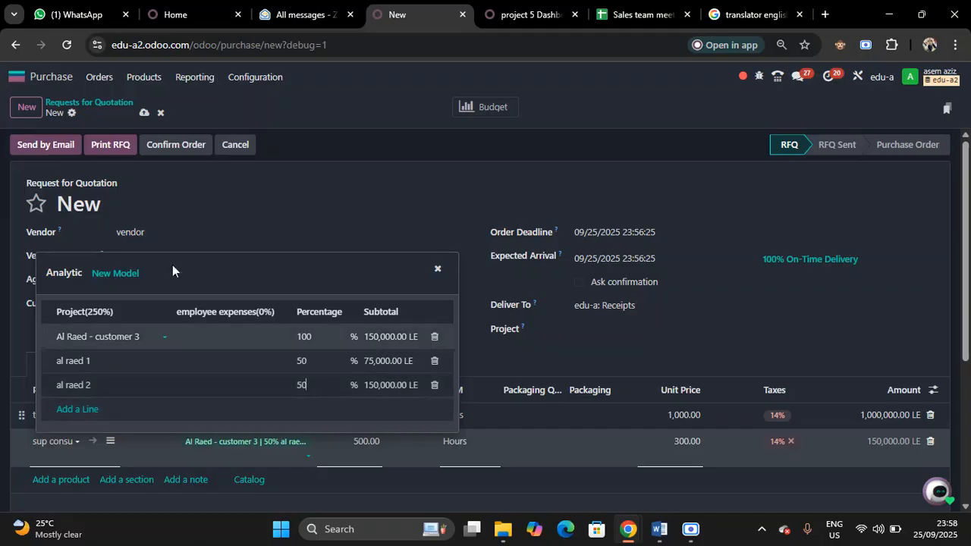
click(347, 148)
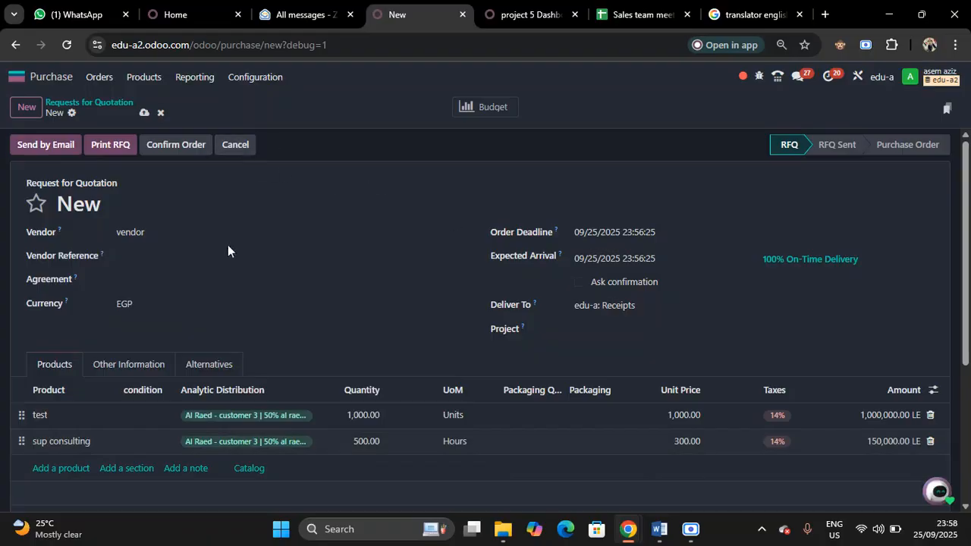
click(167, 148)
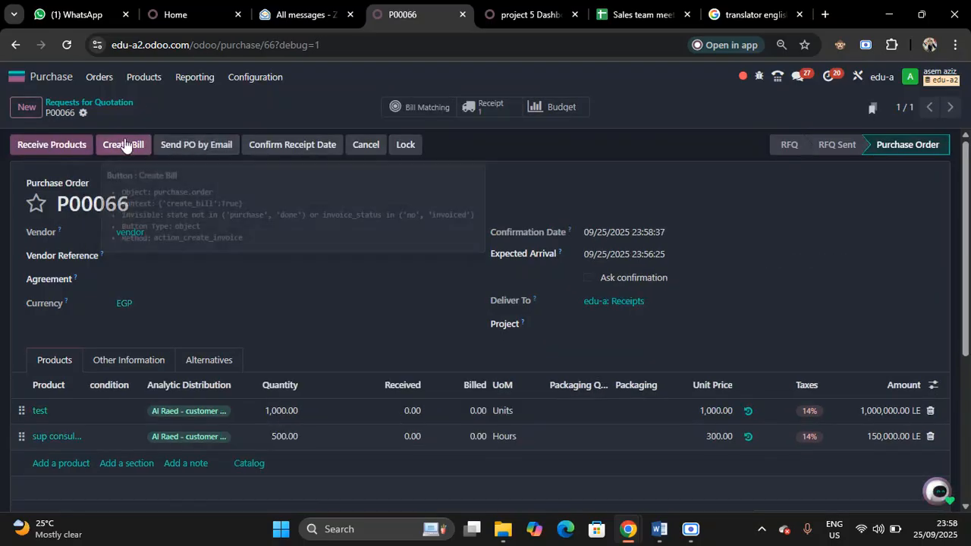
Create a vendor bill from the purchase order, set its bill date to 09/25/2025 and confirm it
click(124, 145)
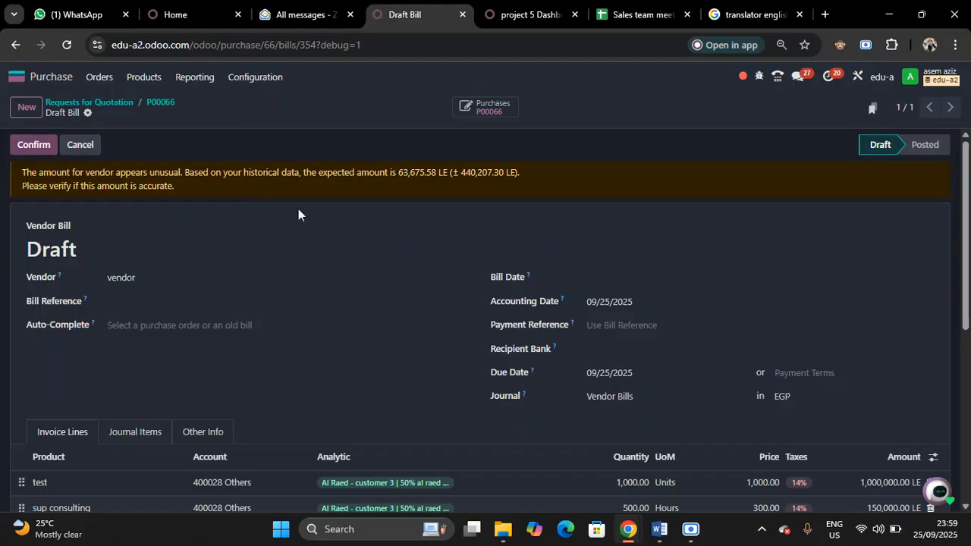
click(662, 283)
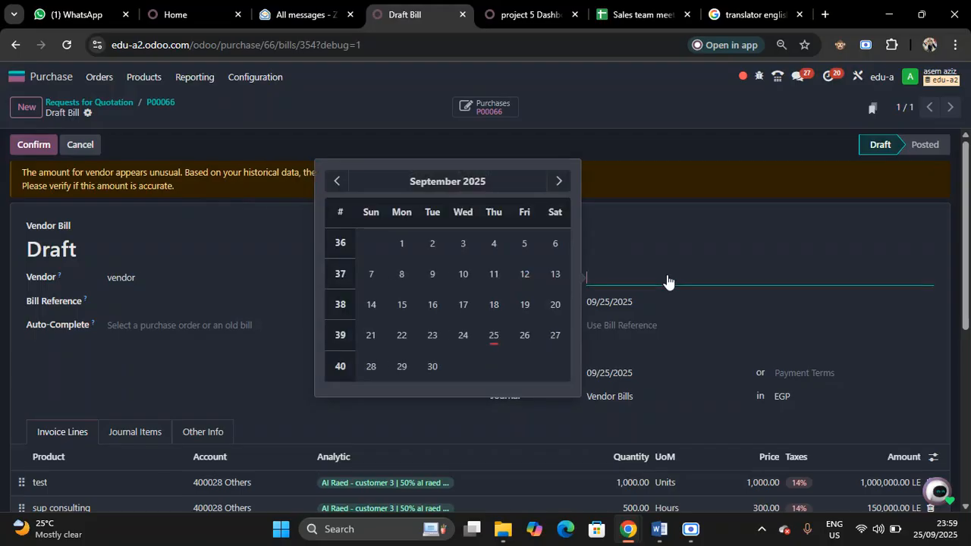
click(501, 340)
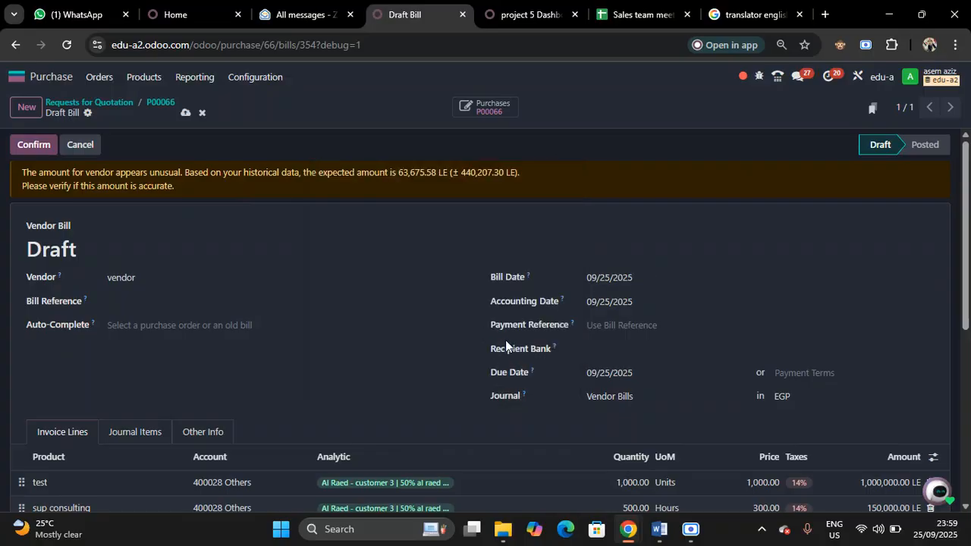
click(34, 149)
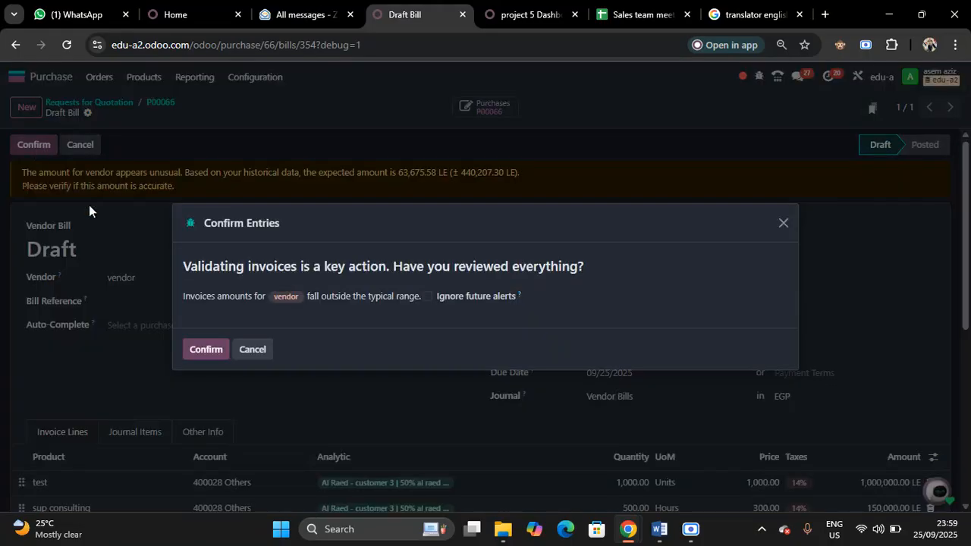
click(208, 347)
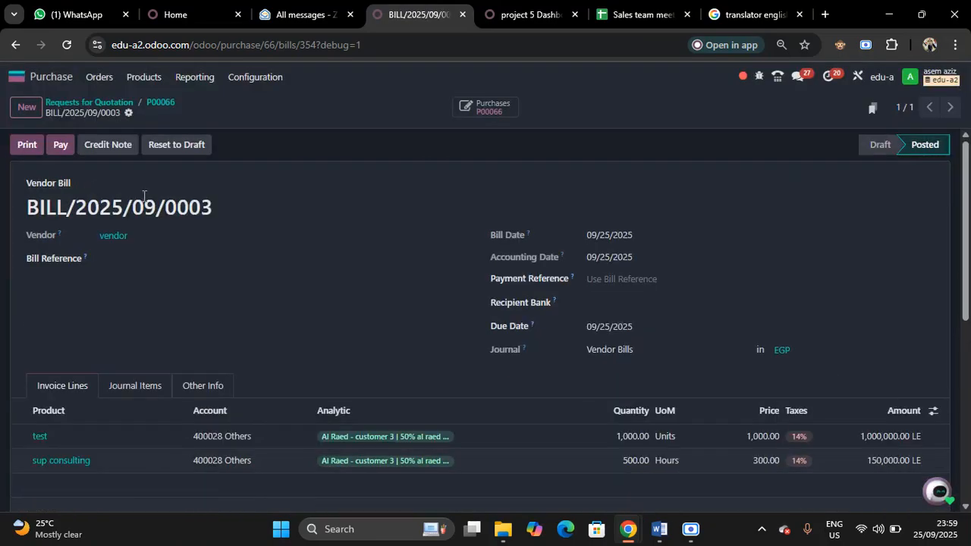
Register the full bill payment through the Bank journal, validate that payment and return to the bill
click(53, 147)
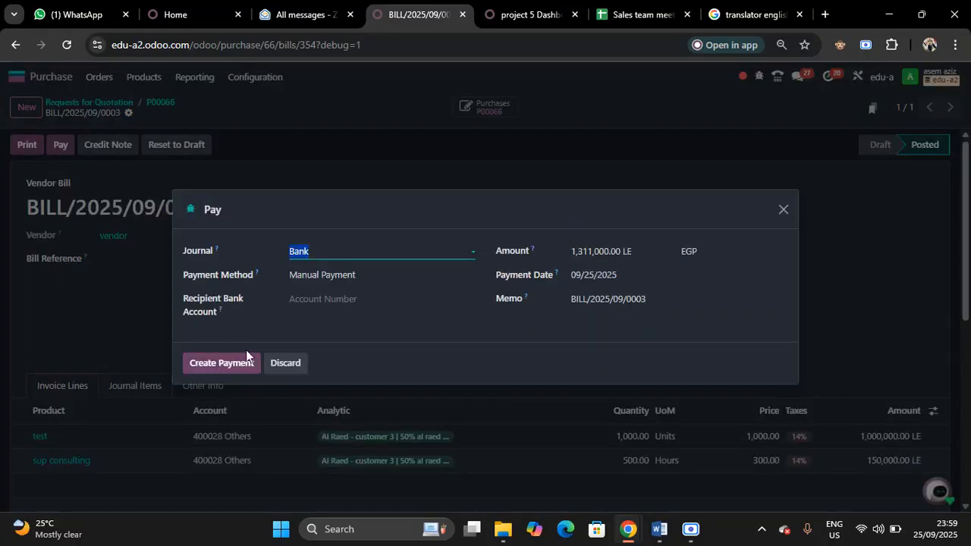
click(234, 361)
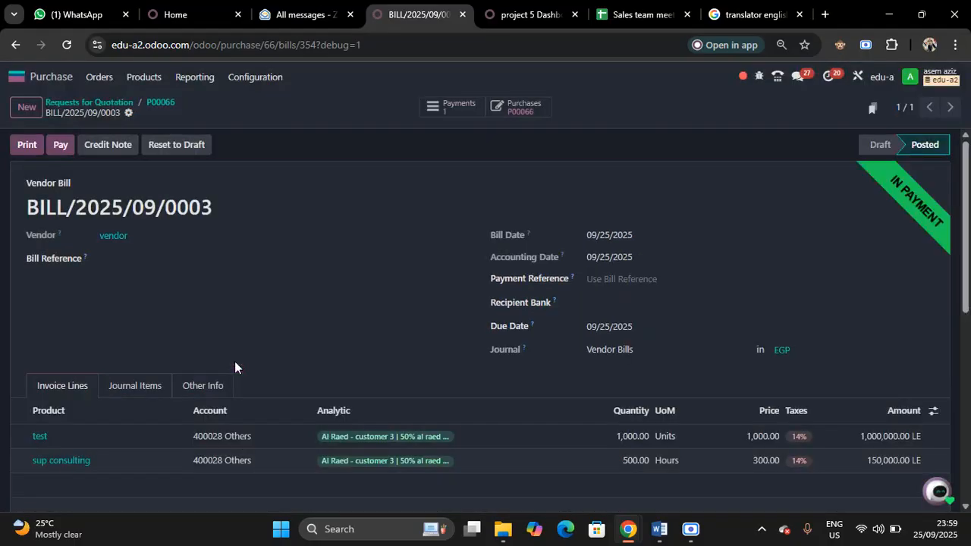
click(447, 107)
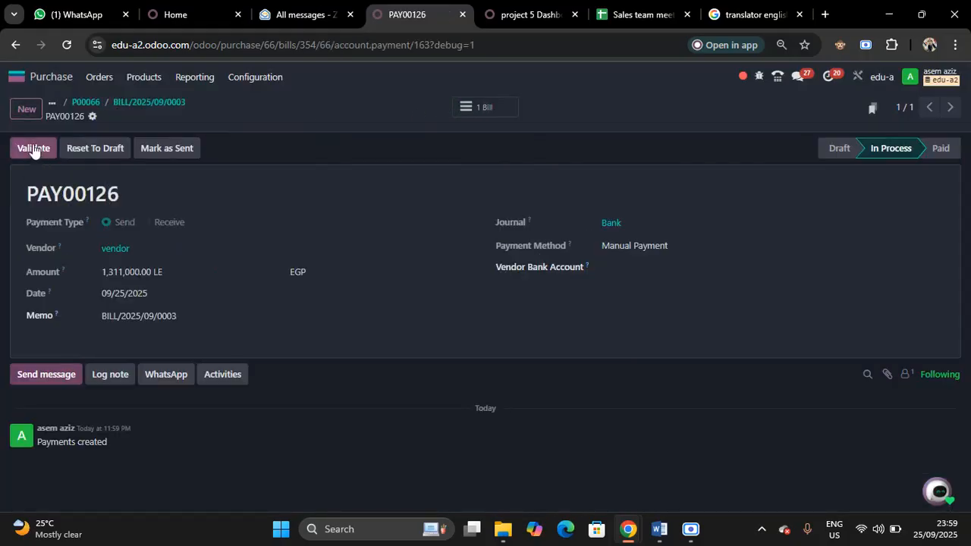
click(32, 147)
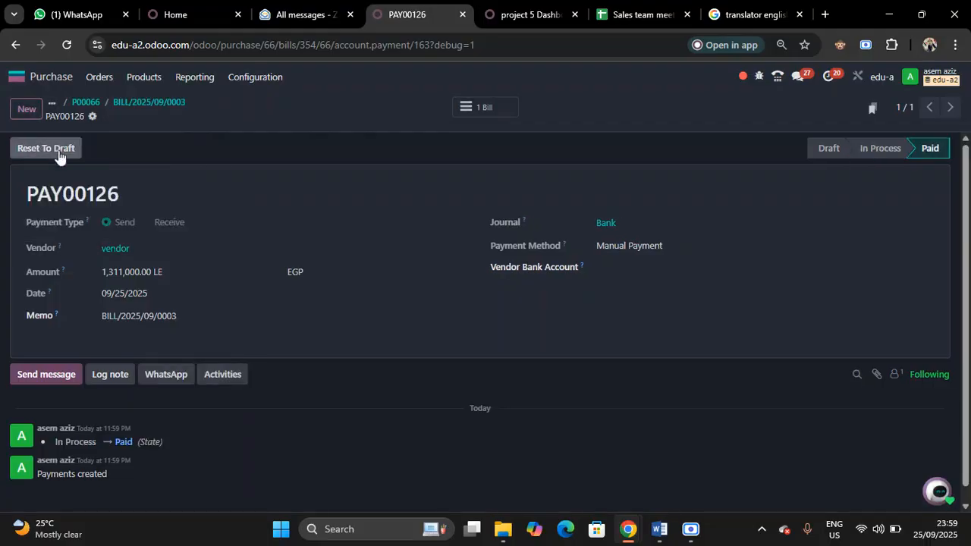
click(142, 100)
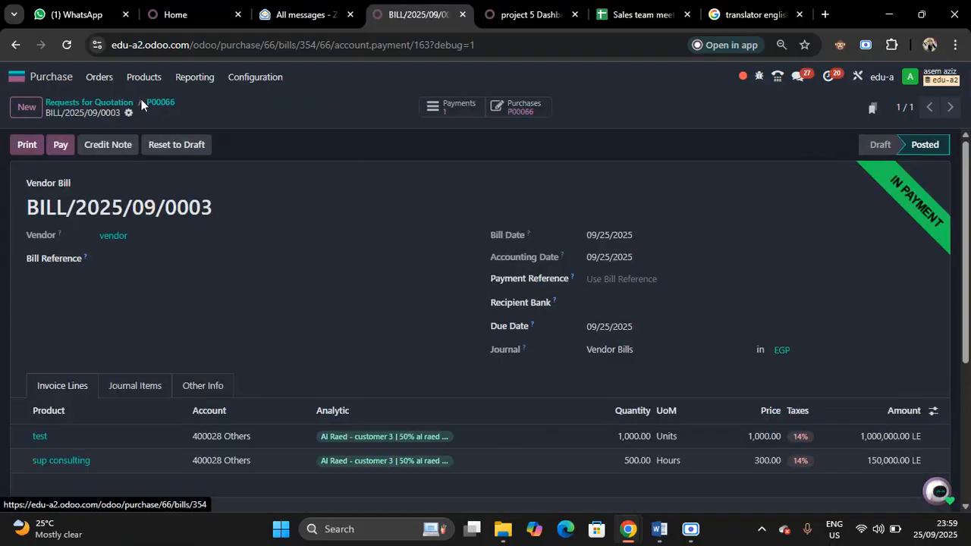
Validate the purchase order's receipt of 1,000 test units and return to the order
click(525, 108)
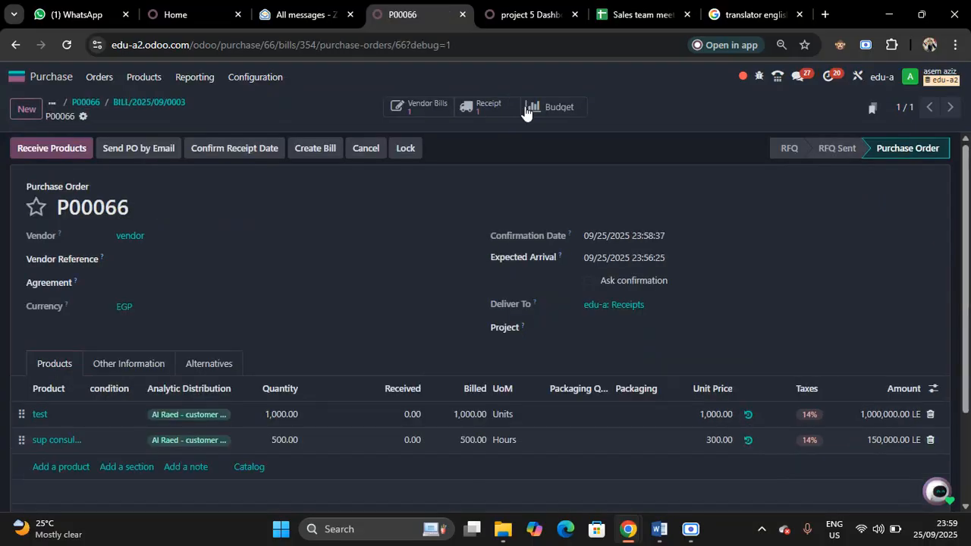
click(480, 112)
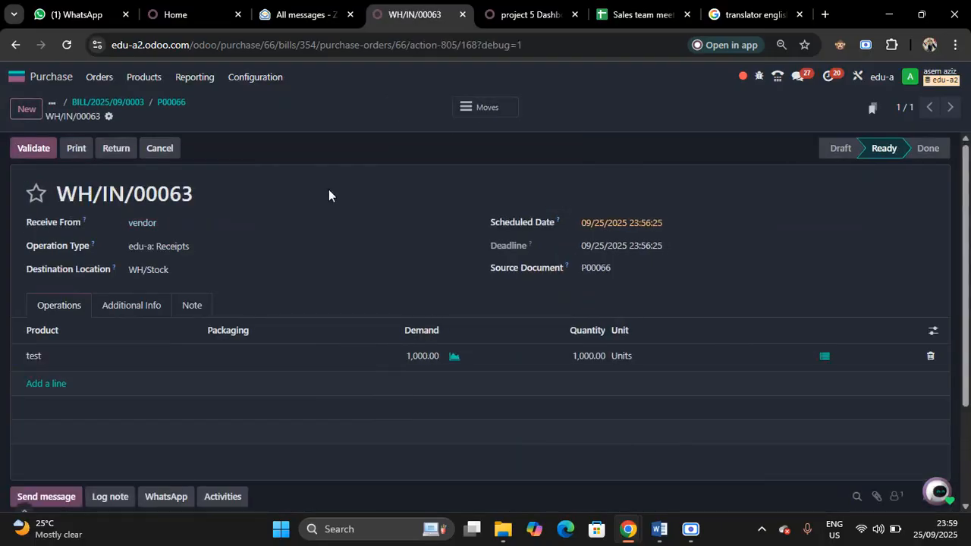
click(171, 102)
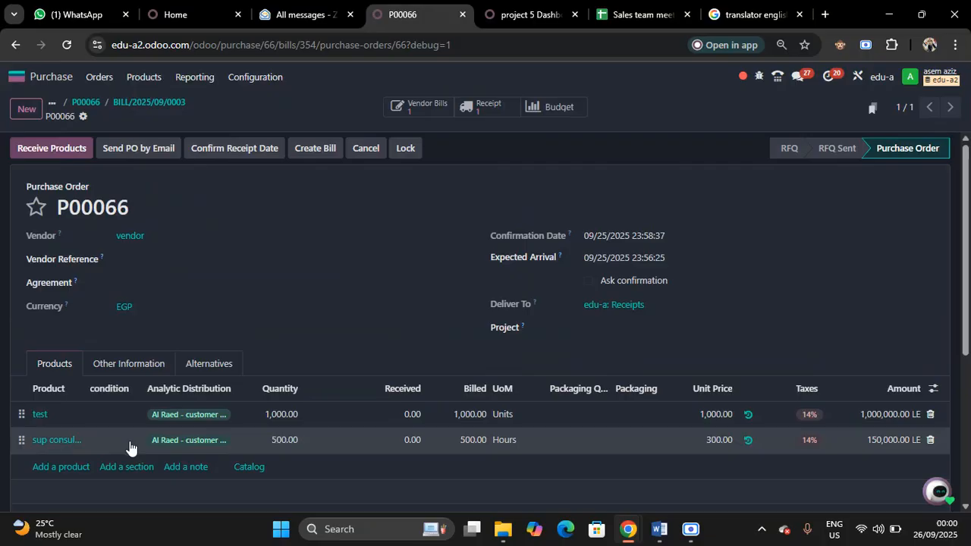
click(493, 107)
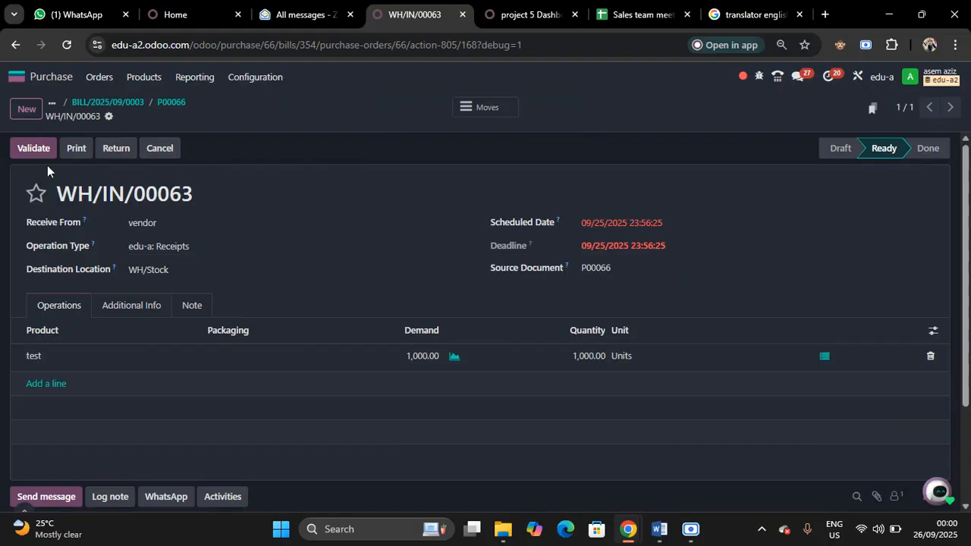
click(30, 147)
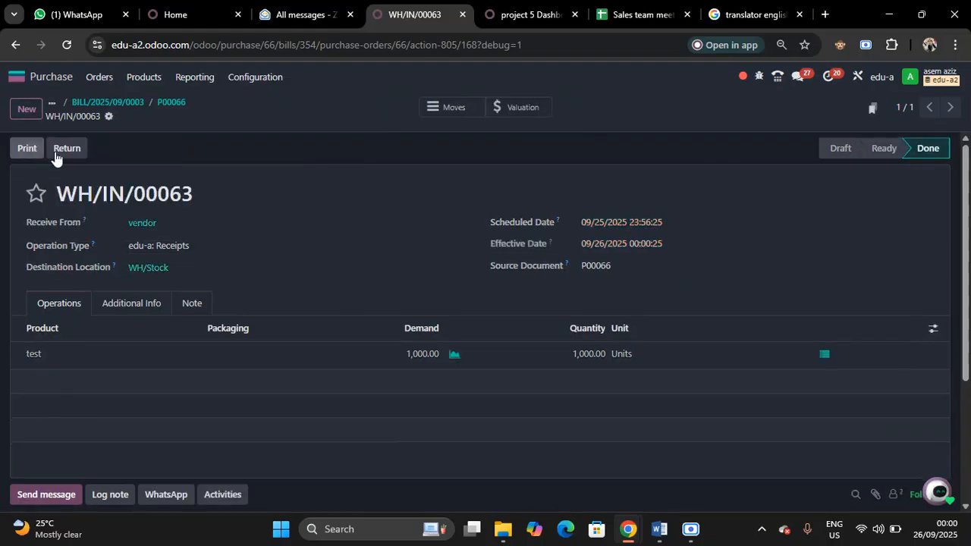
click(167, 103)
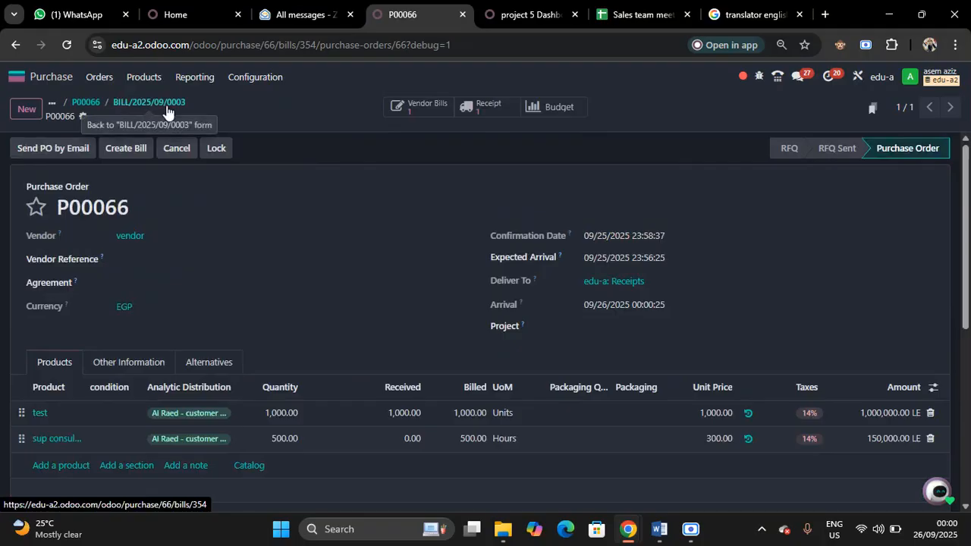
Switch to the Expenses app and create a new expense with the description alraed indirect
click(44, 77)
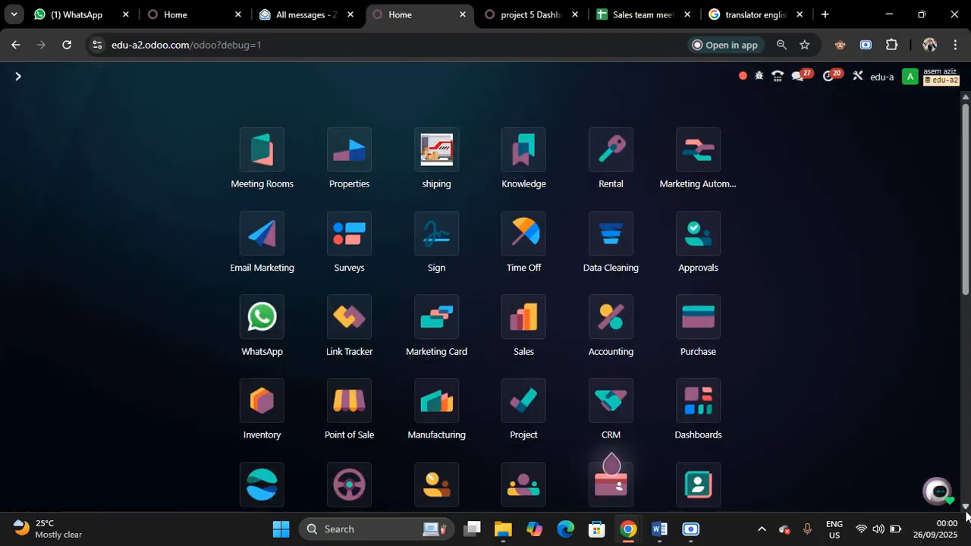
scroll(966, 509, down, 3)
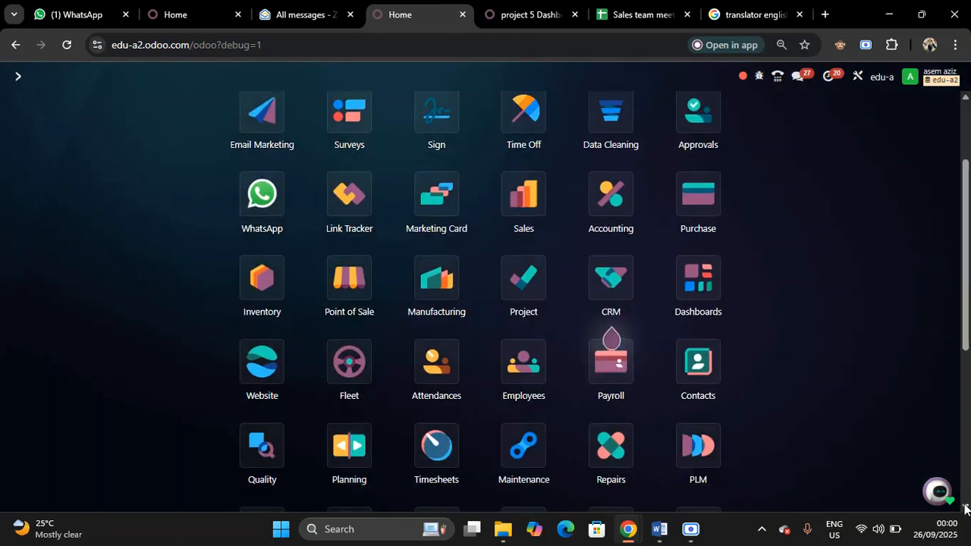
scroll(966, 508, down, 5)
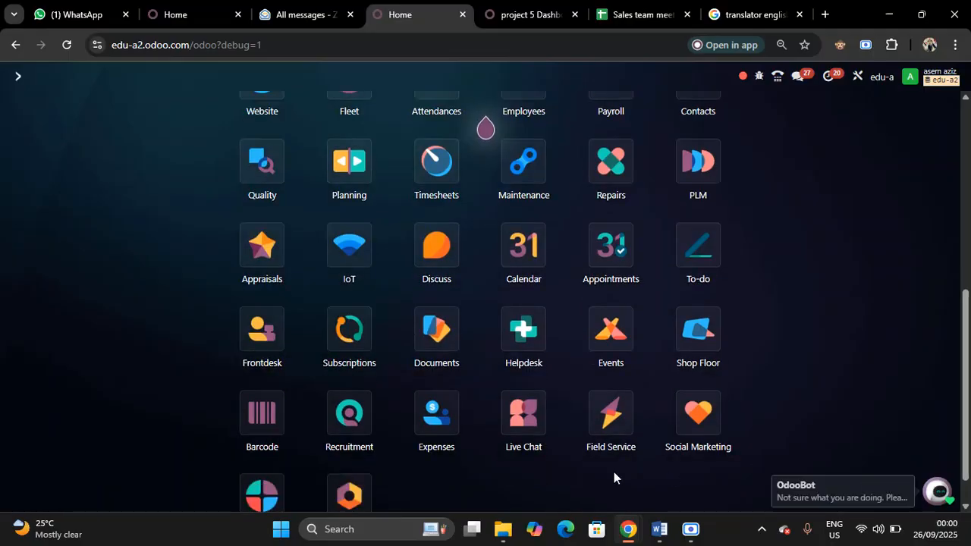
click(436, 416)
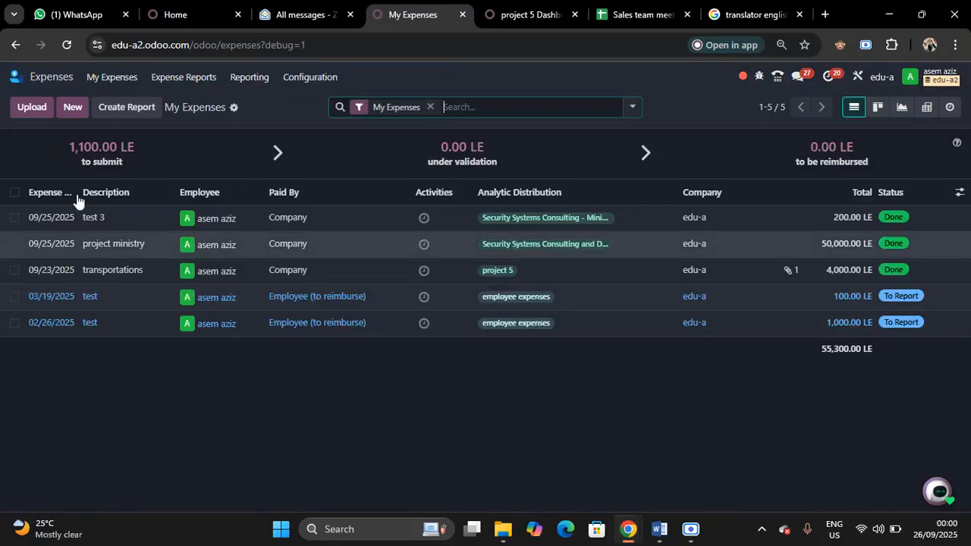
click(74, 122)
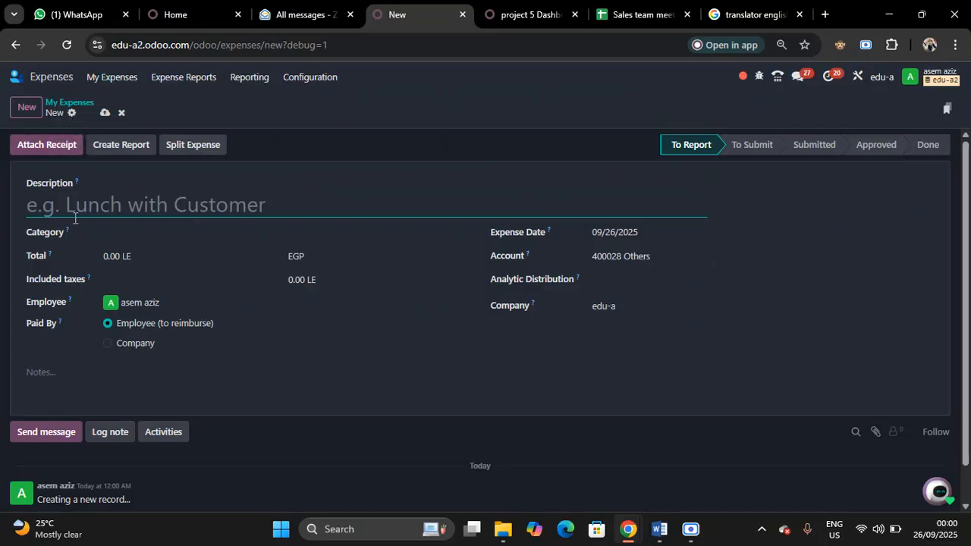
text(al)
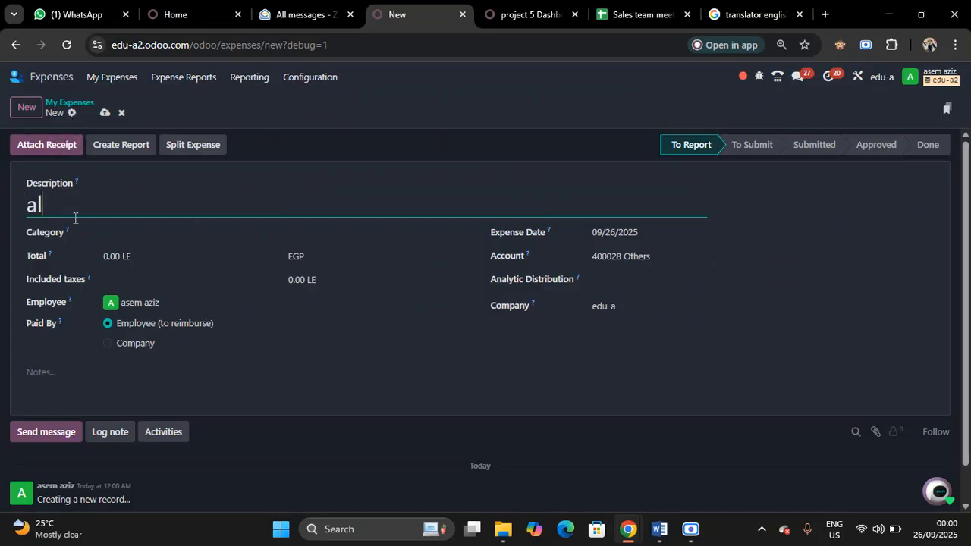
text(raed indire)
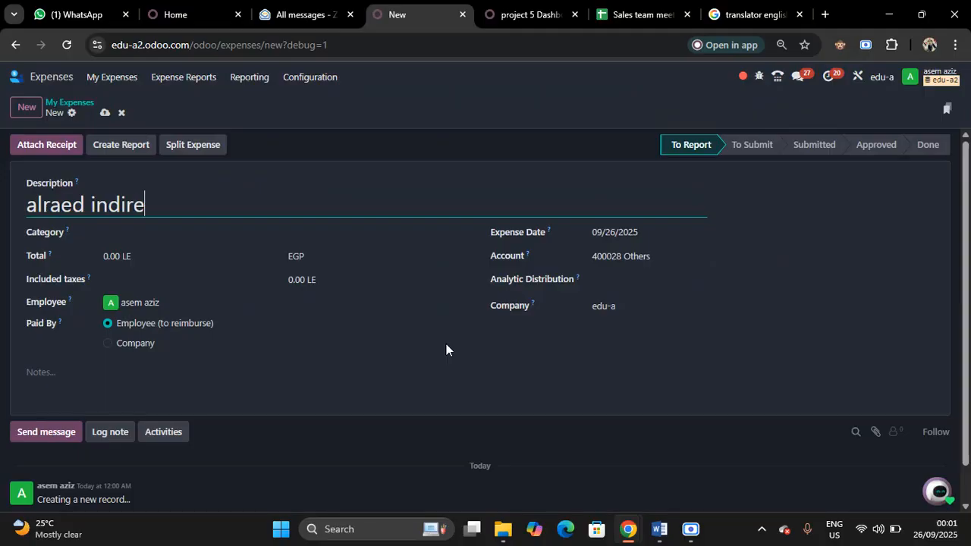
text(ct)
Set the expense total to 100,000 LE and mark it as paid by Company
click(127, 261)
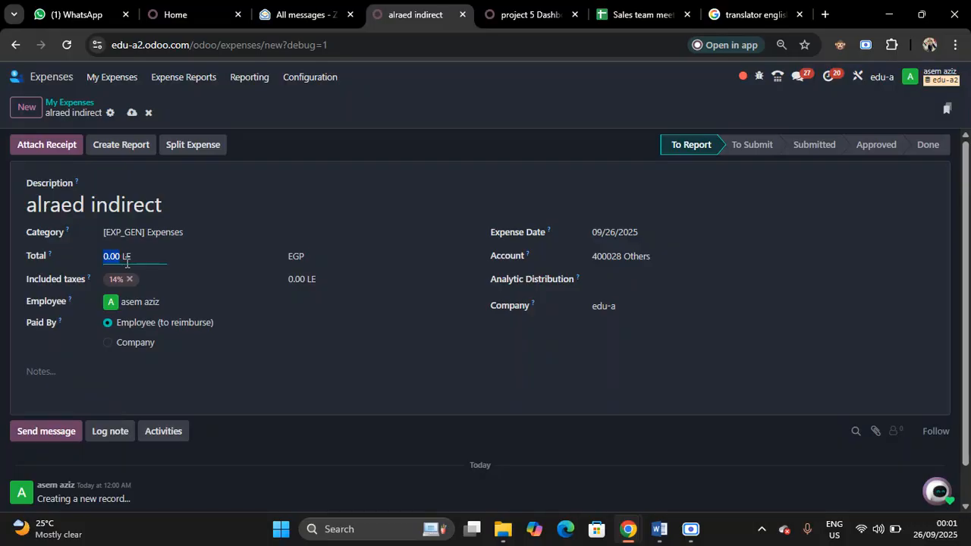
text(100000)
click(108, 344)
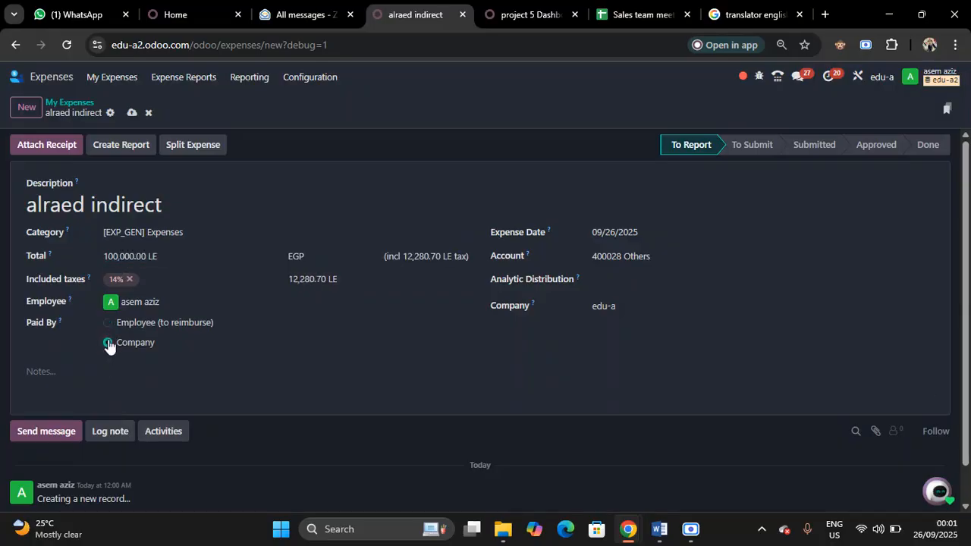
Allocate the expense's analytic distribution to Al Raed - customer 3 at 100% and al raed 1 at 50%
click(707, 303)
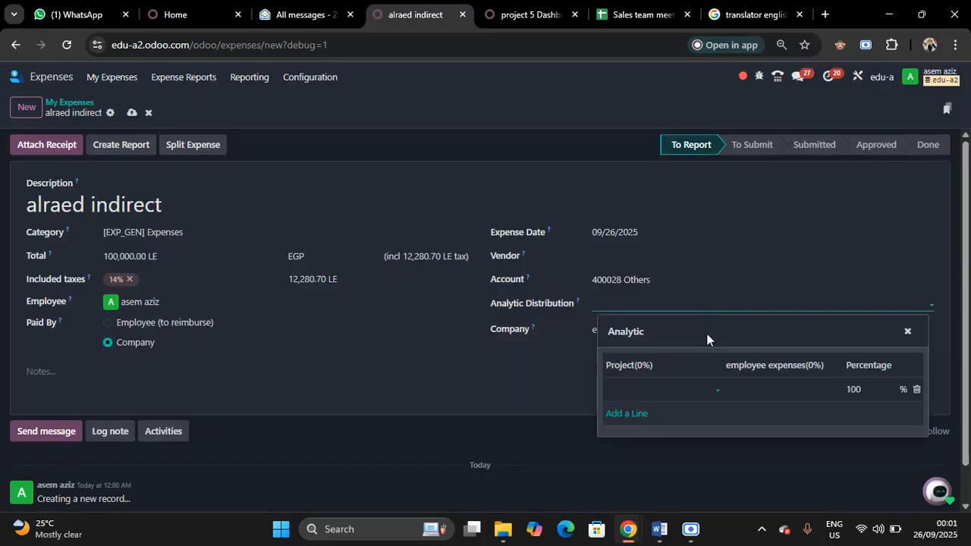
click(683, 390)
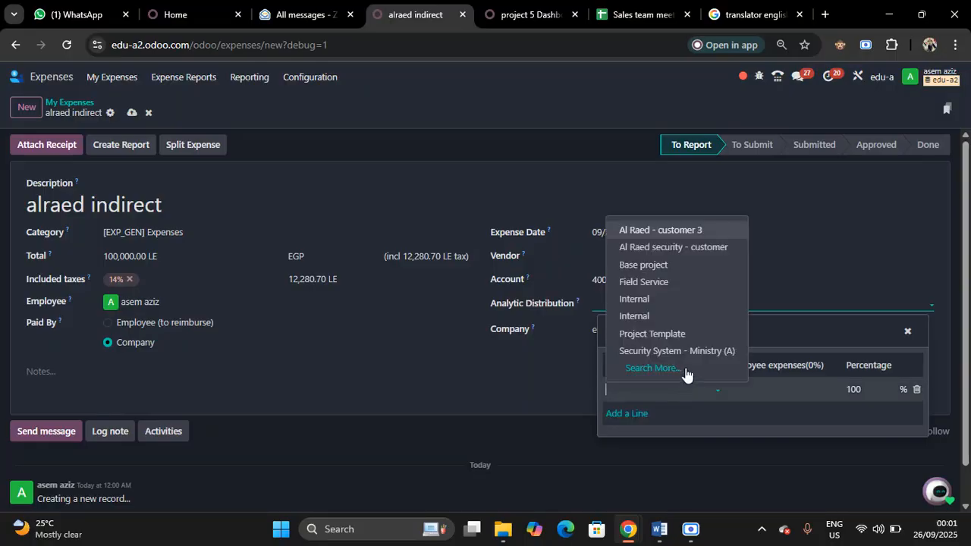
click(666, 230)
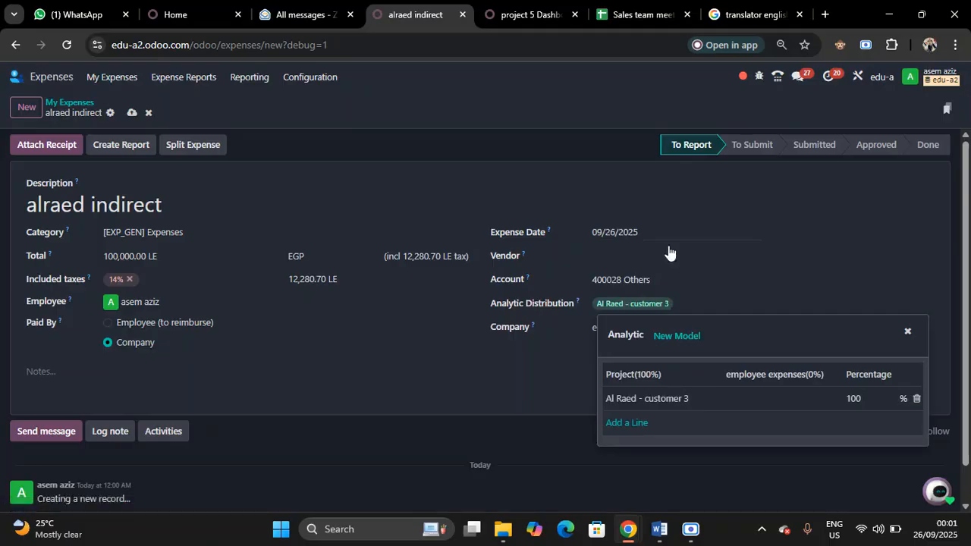
click(636, 425)
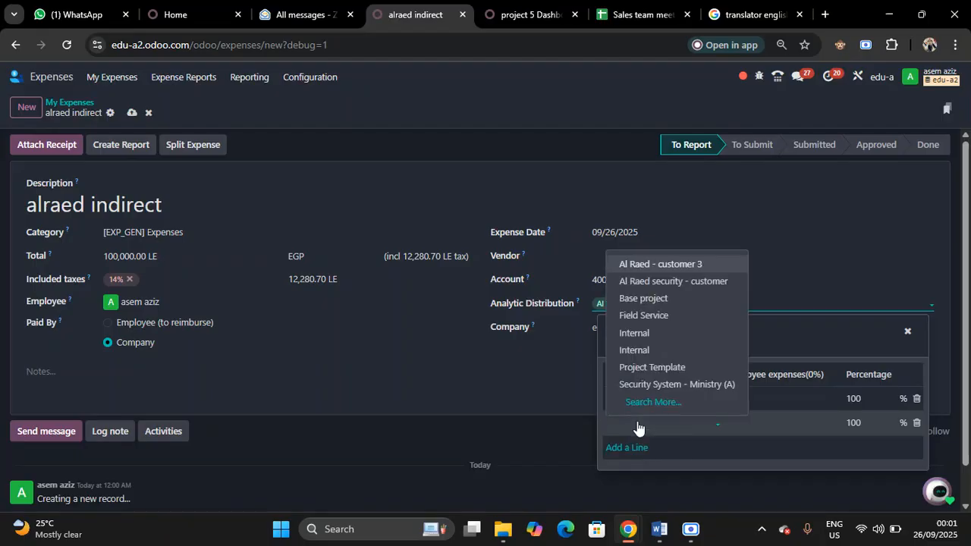
text(al)
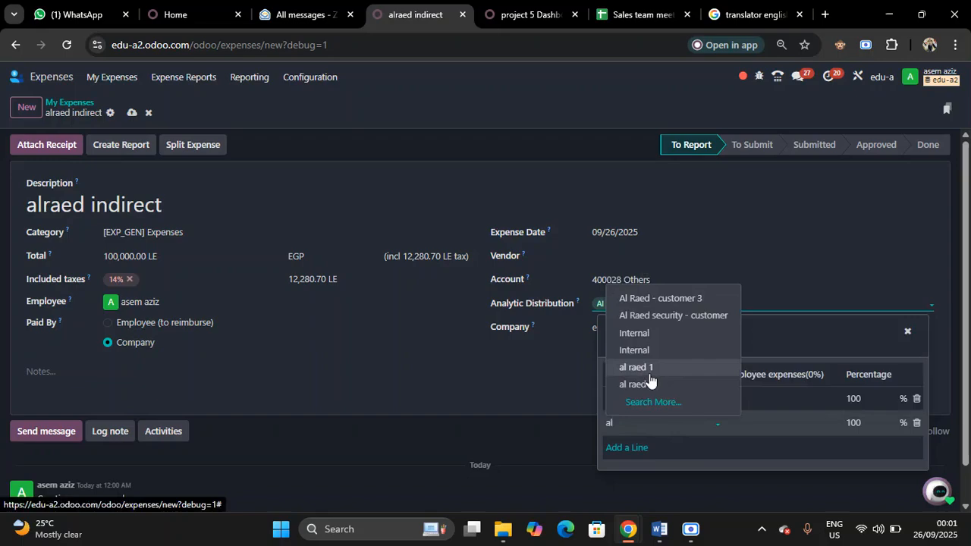
click(649, 373)
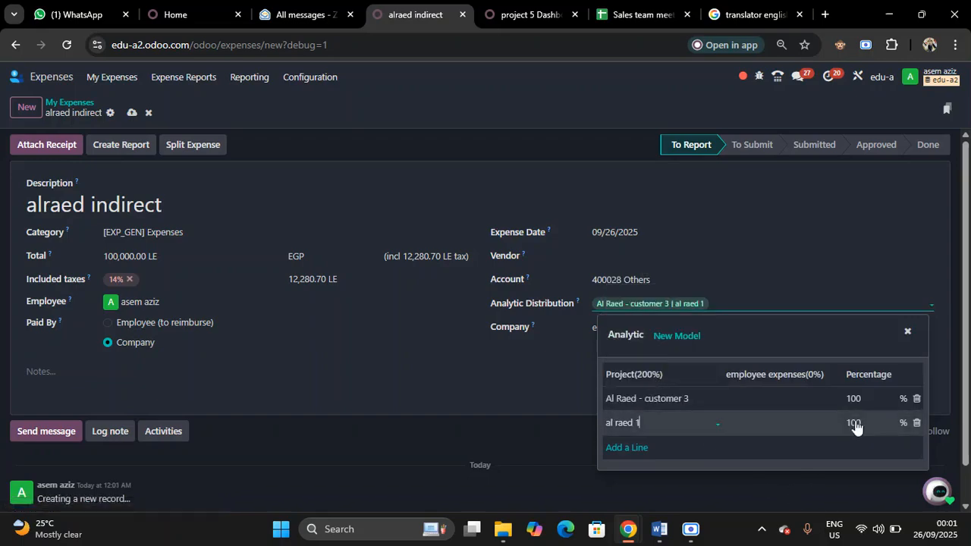
text(50)
Add al raed 2 with a reduced percentage to the expense's analytic distribution and create the expense report
click(626, 449)
text(al)
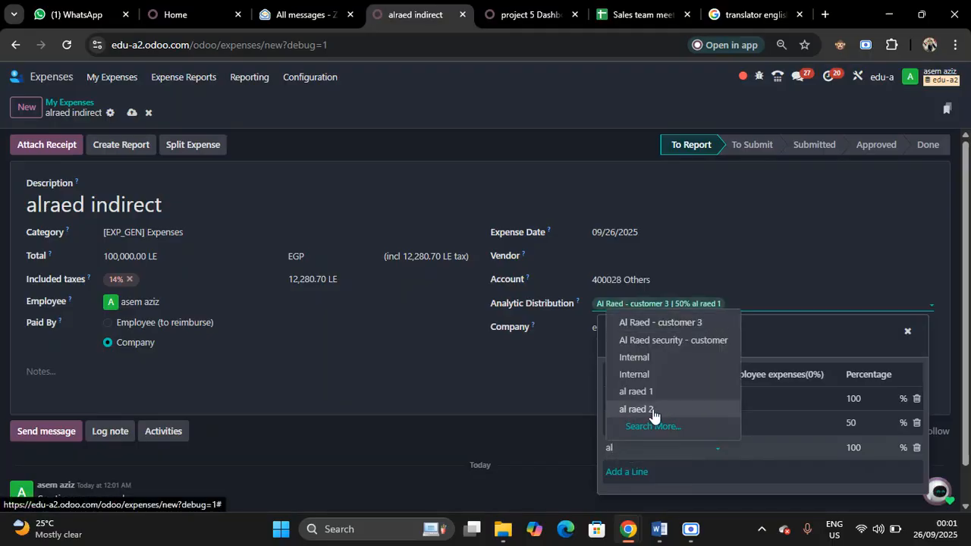
click(654, 410)
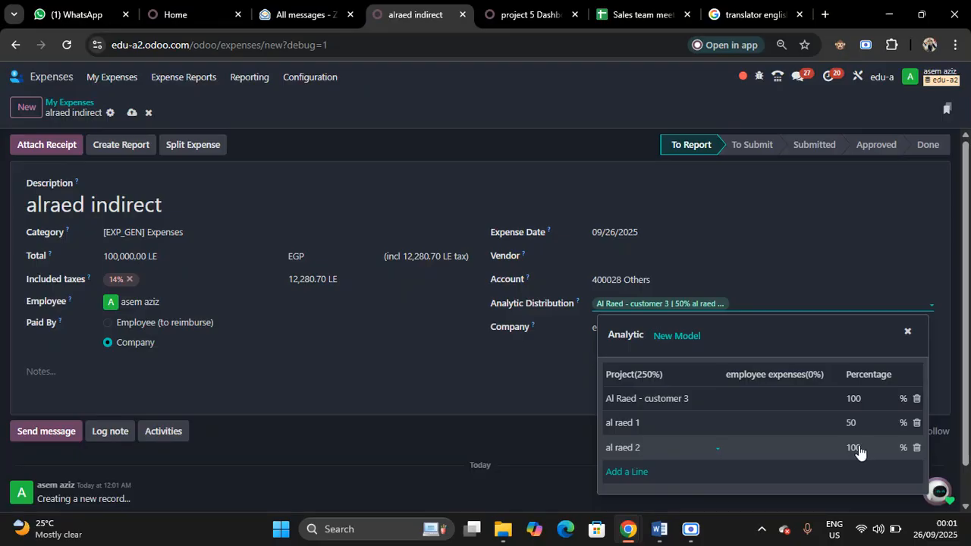
text(50)
click(515, 147)
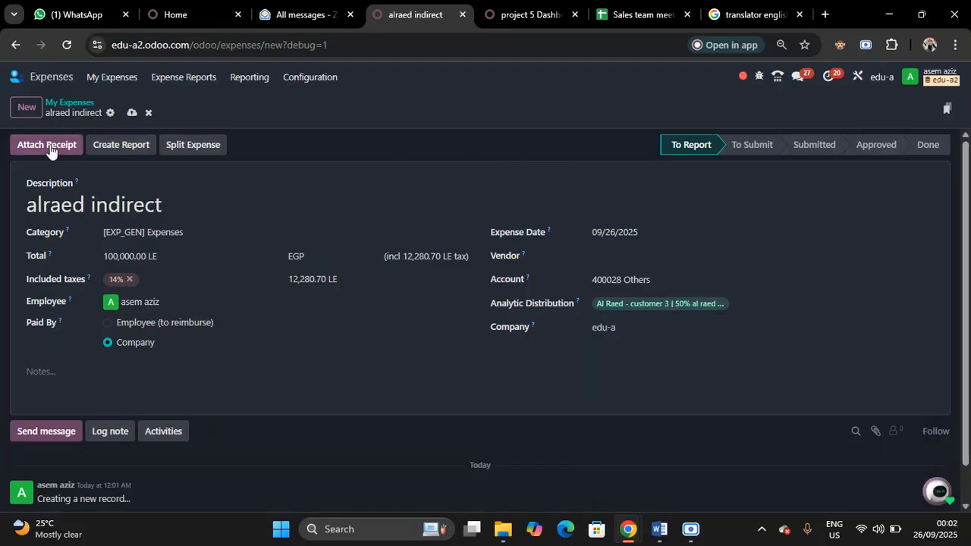
click(110, 148)
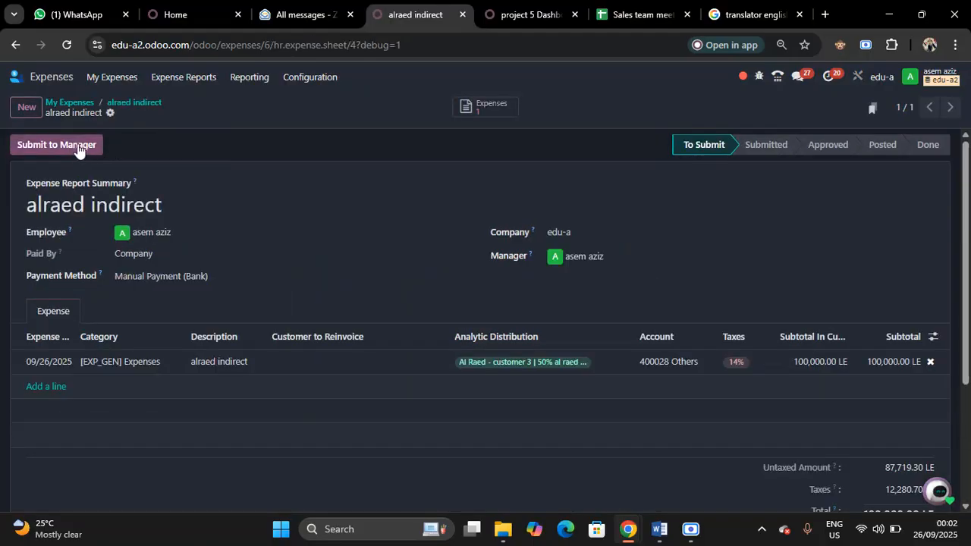
Submit the alraed indirect expense report to the manager, approve it and post its journal entries
click(74, 146)
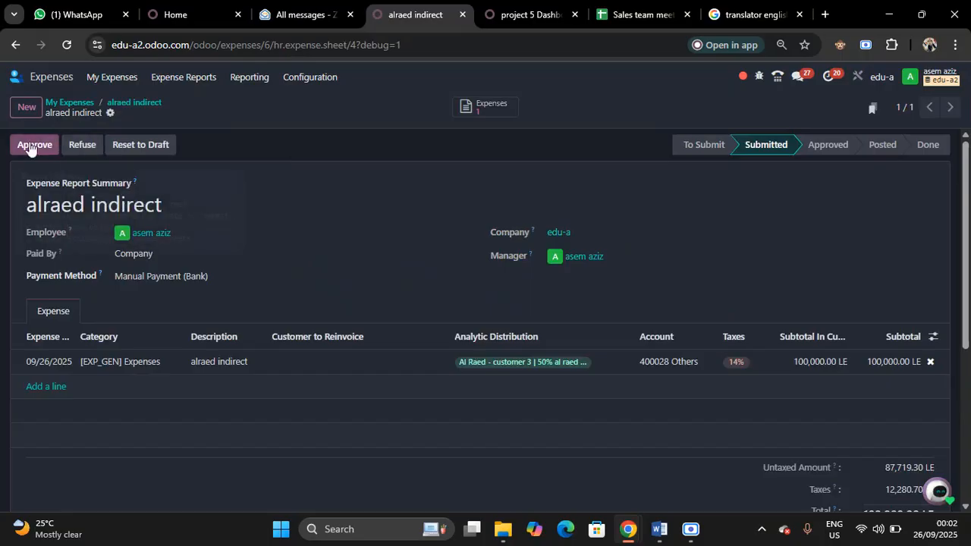
click(31, 145)
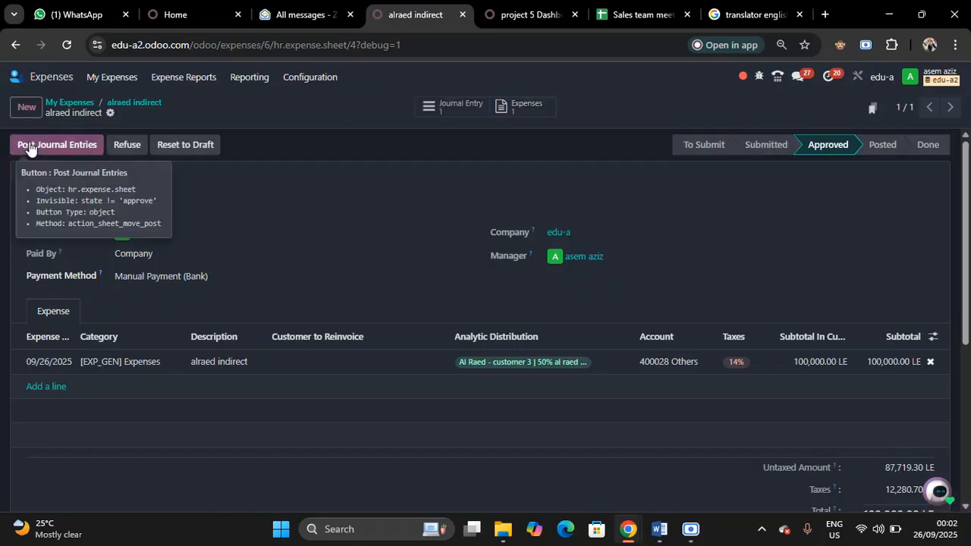
click(29, 147)
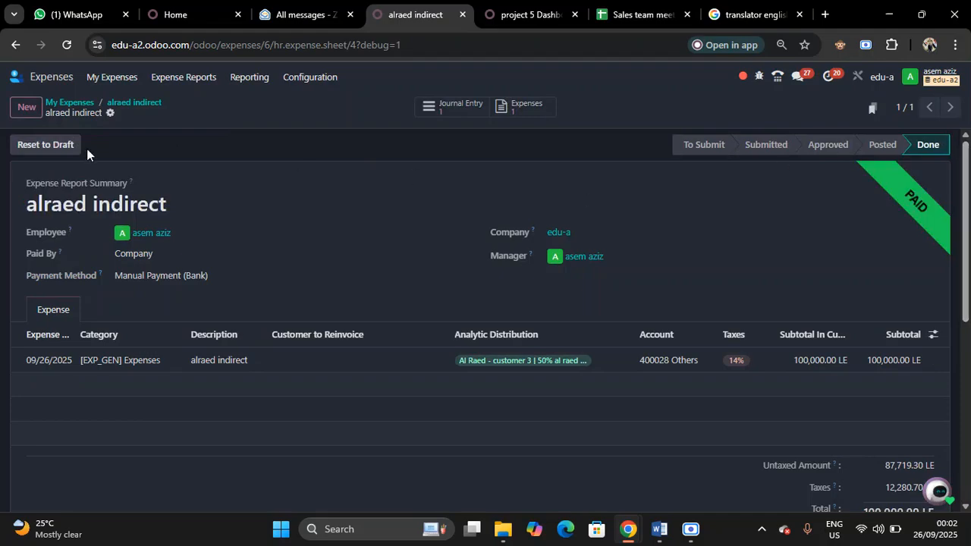
Switch to the Project app and group the projects by Parent project to view the sub-projects under each parent
click(49, 76)
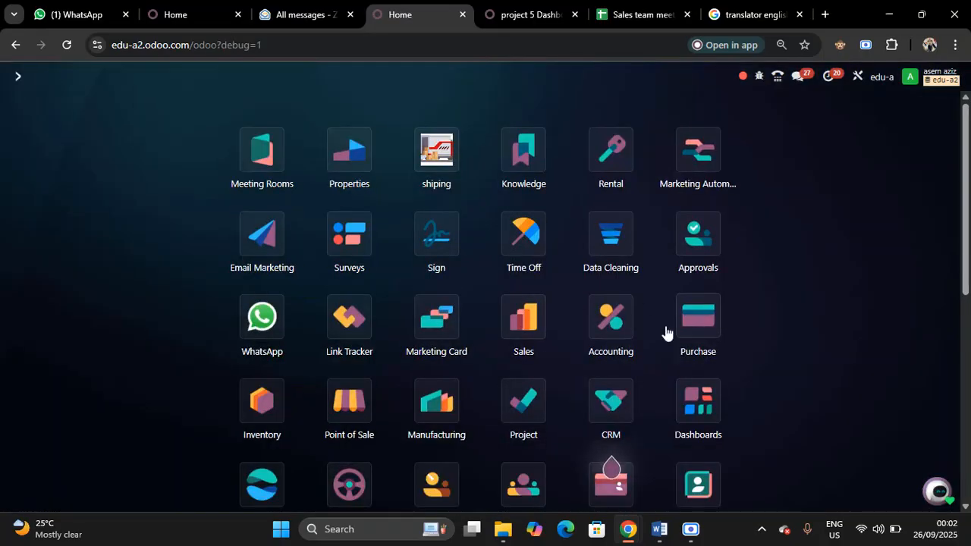
click(521, 401)
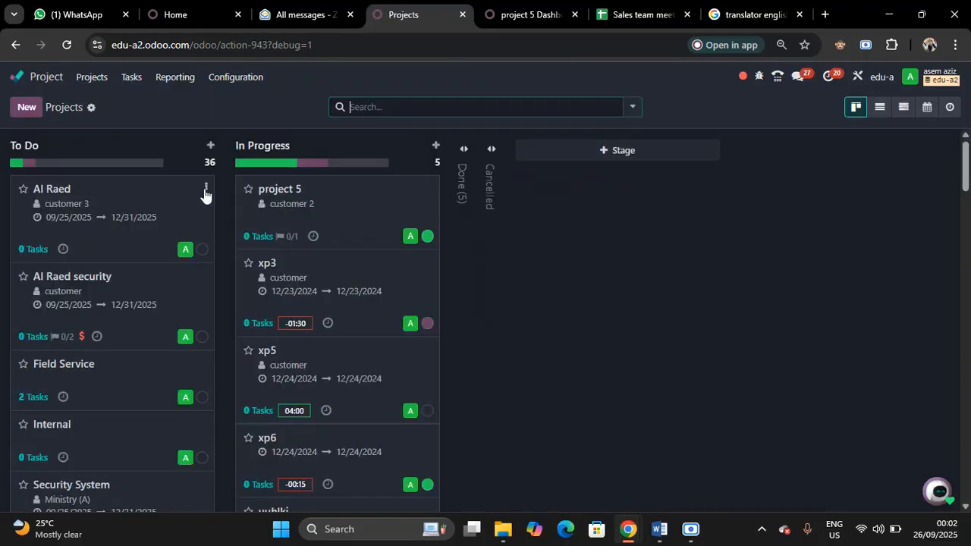
click(205, 190)
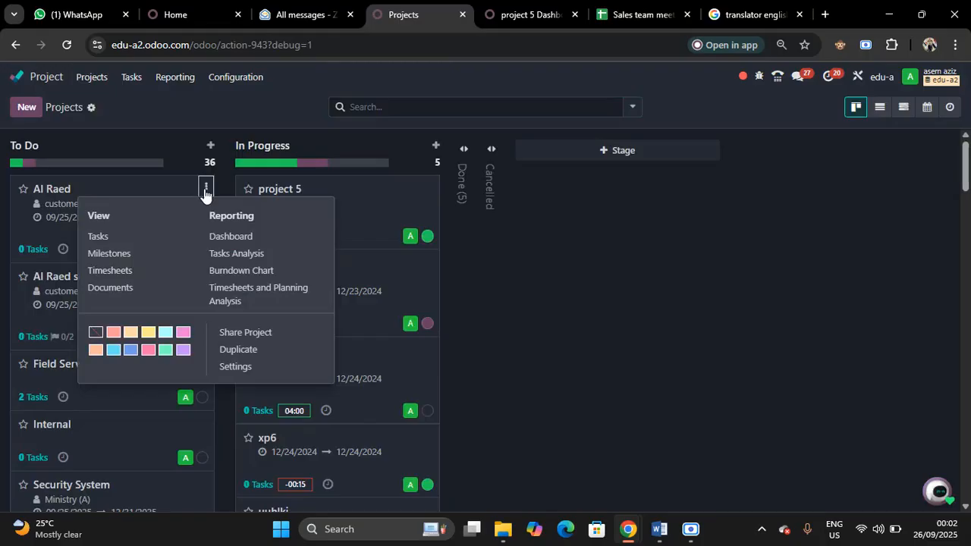
click(631, 111)
click(631, 111)
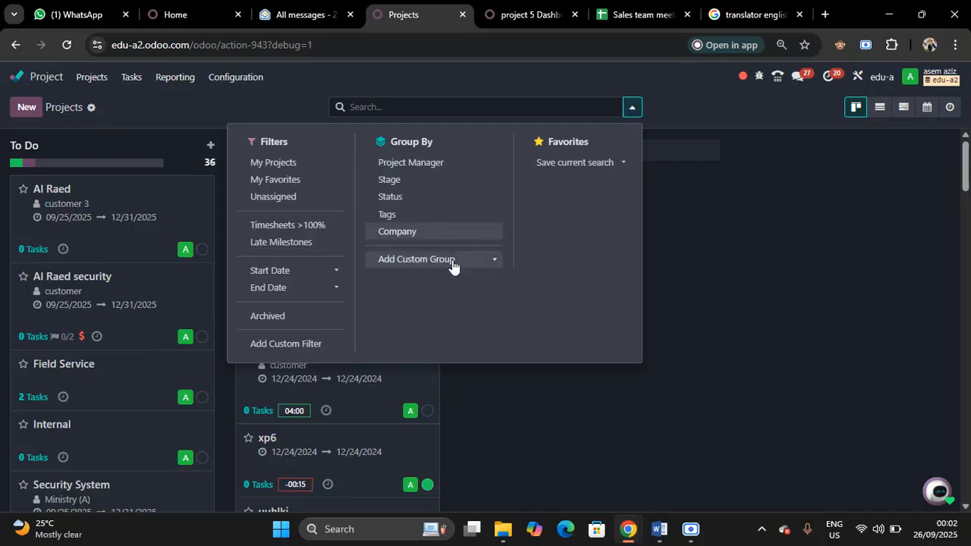
click(483, 271)
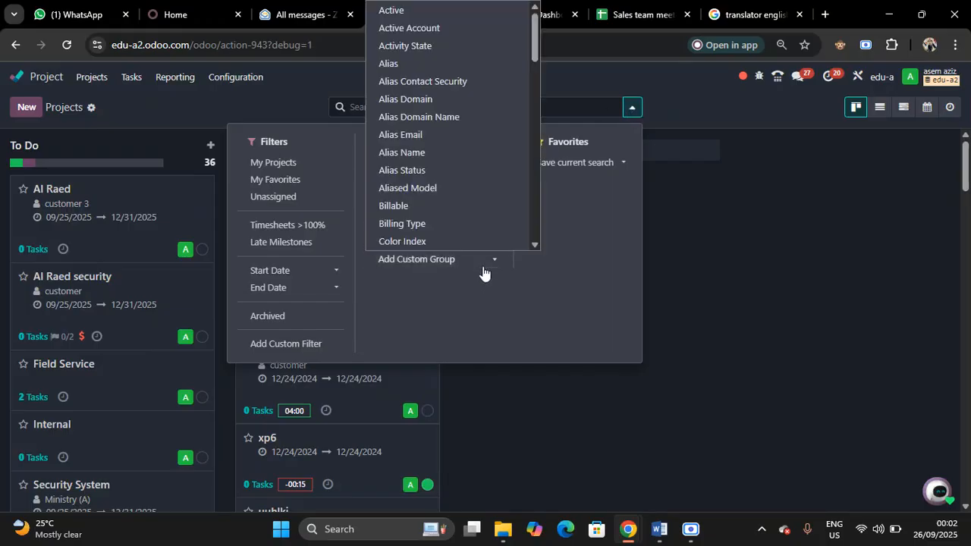
scroll(538, 247, down, 5)
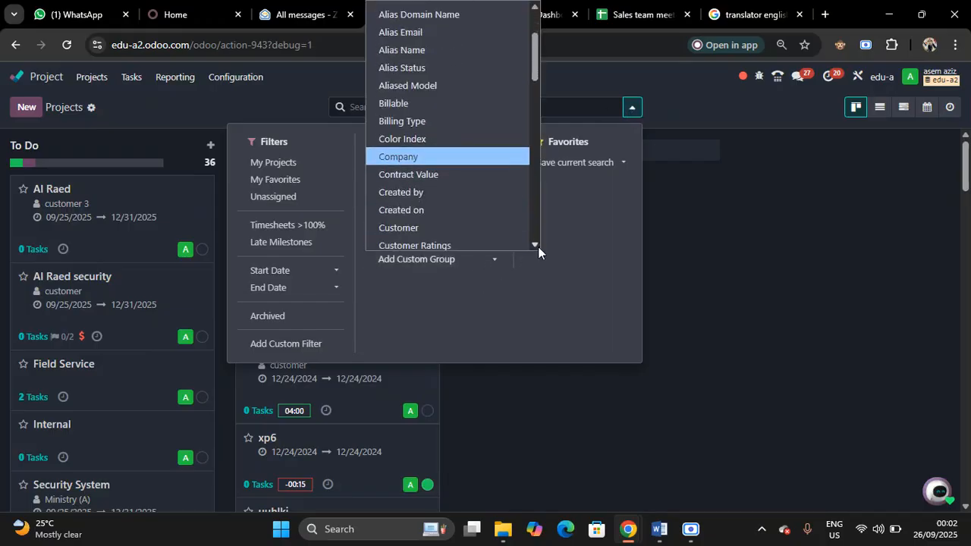
scroll(538, 247, down, 5)
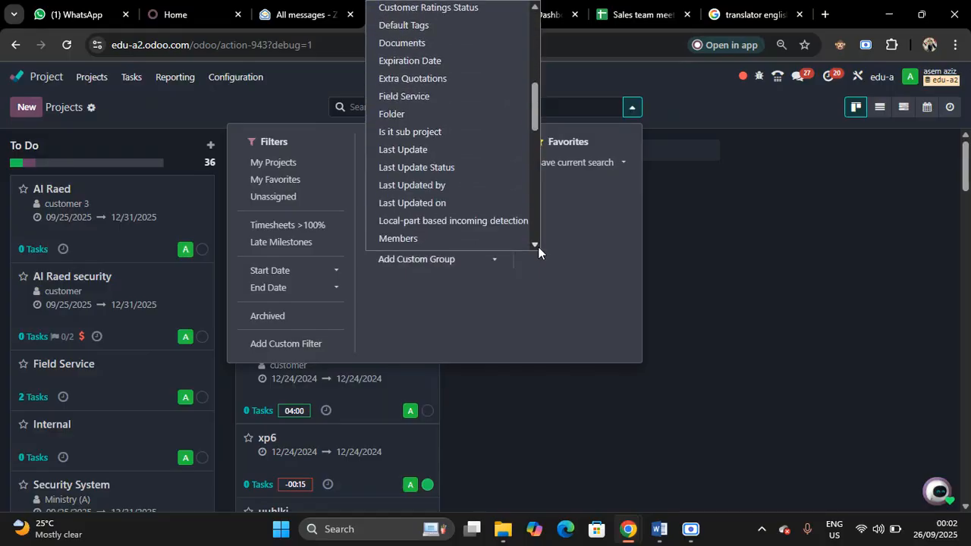
scroll(538, 246, down, 3)
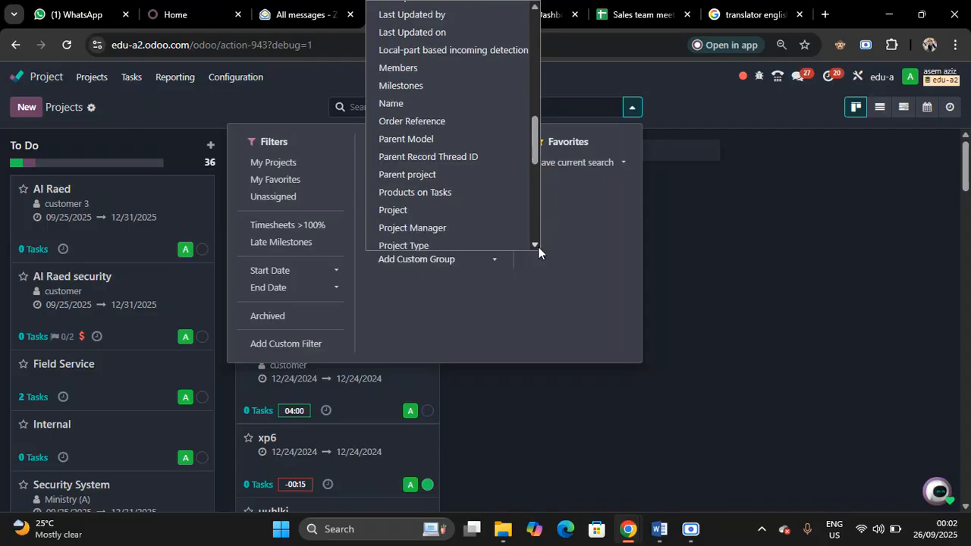
click(437, 176)
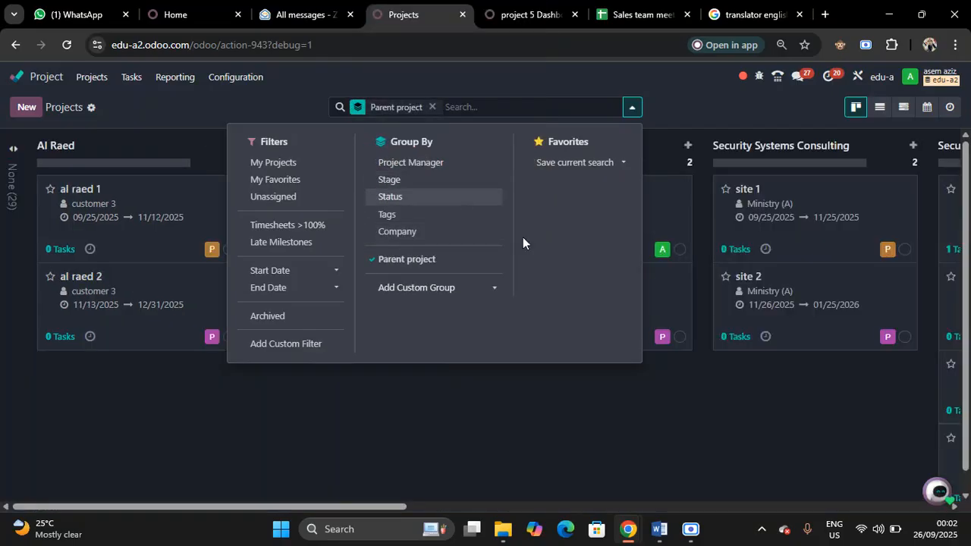
click(398, 414)
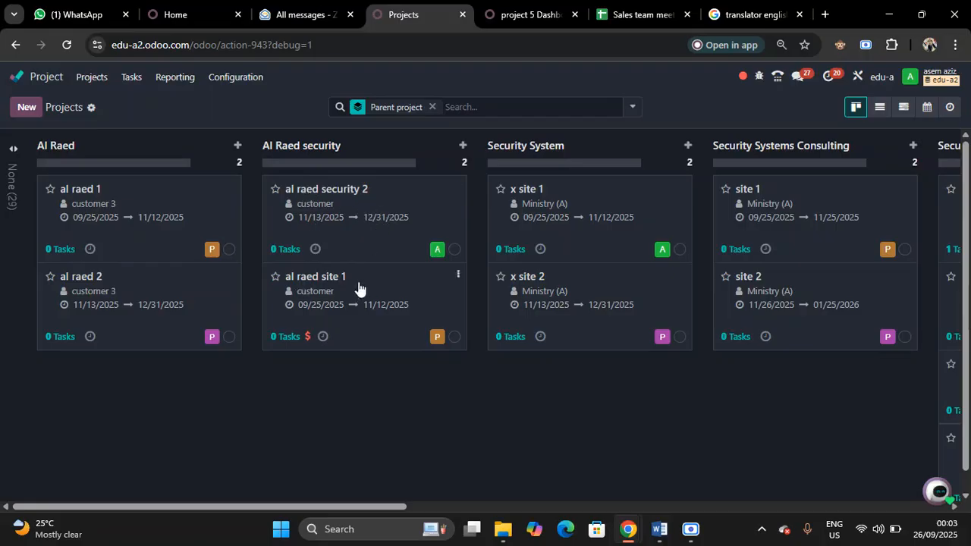
Remove the Parent project grouping and open the Al Raed project's dashboard to examine its profitability
click(432, 107)
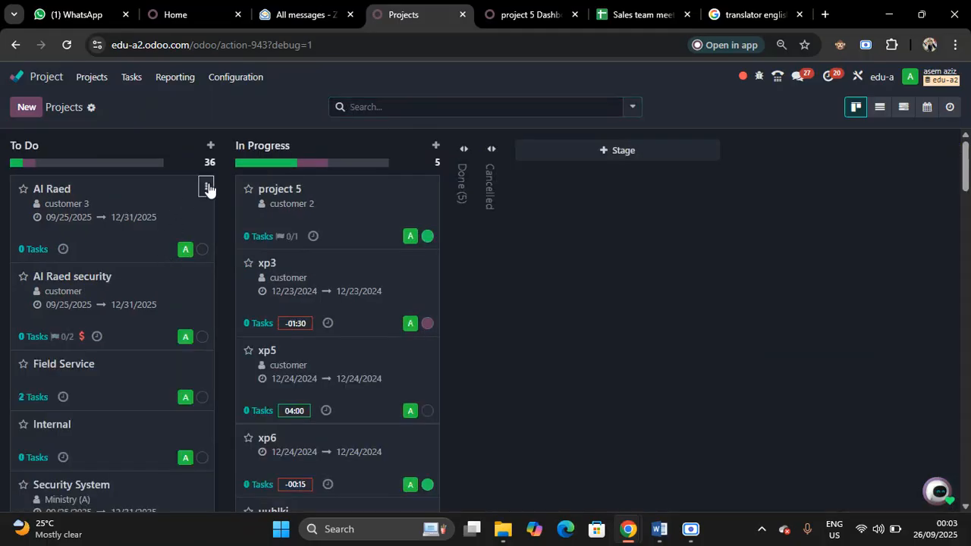
click(207, 188)
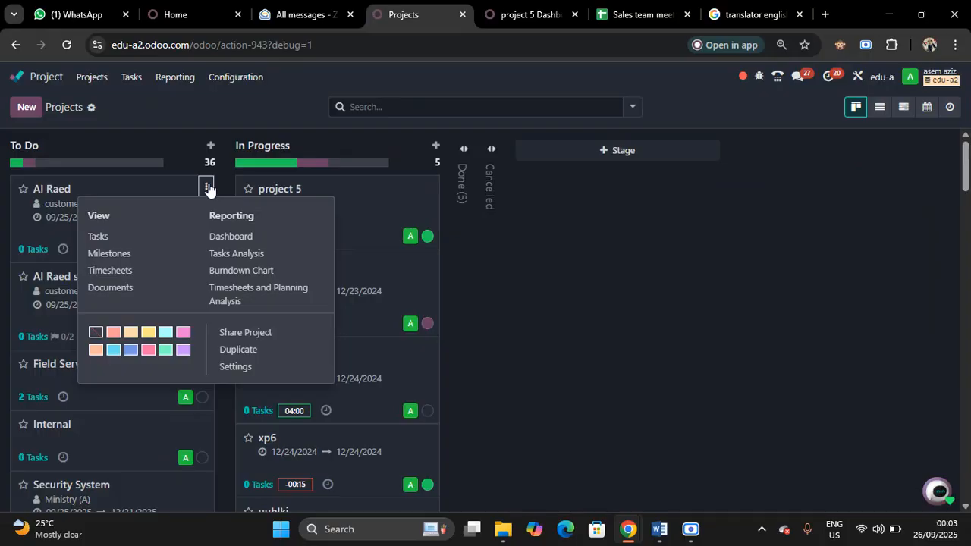
click(237, 370)
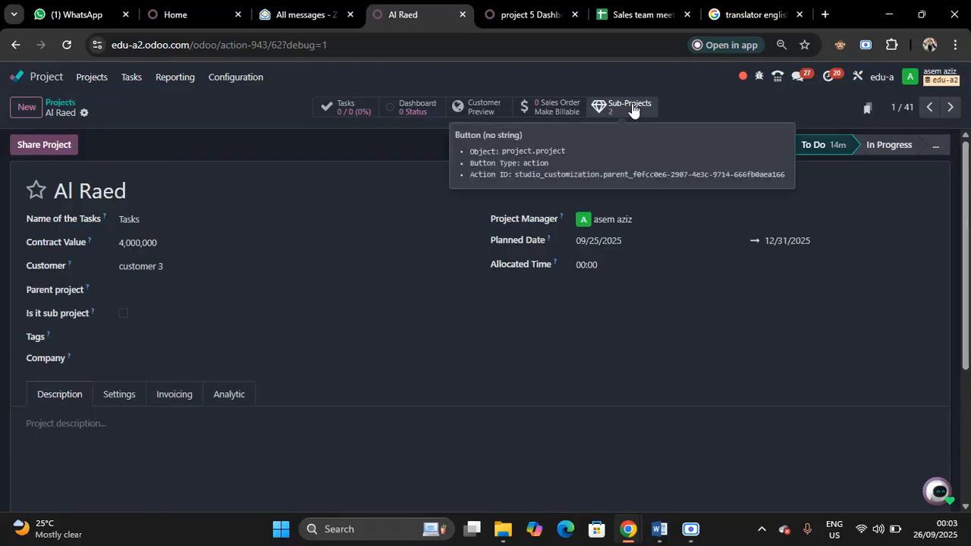
click(407, 109)
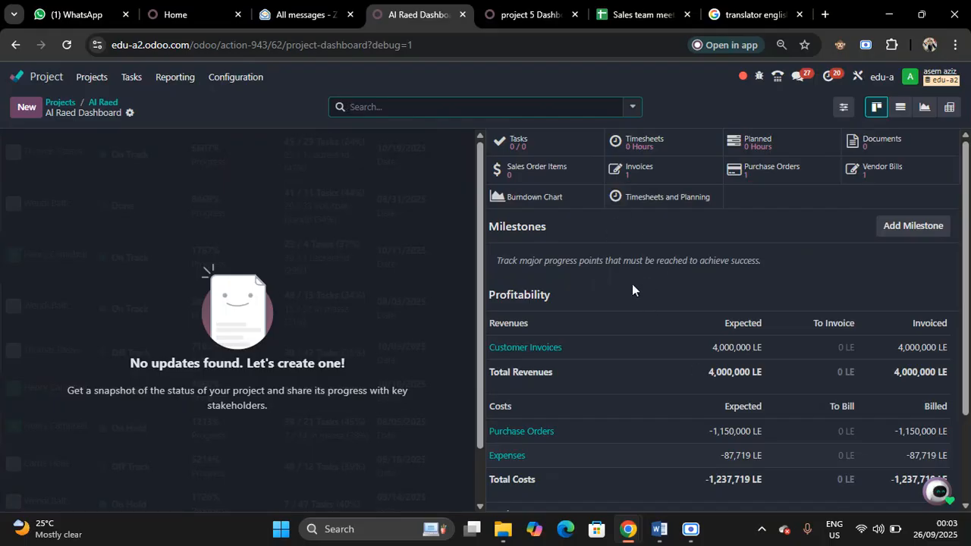
click(479, 506)
click(479, 506)
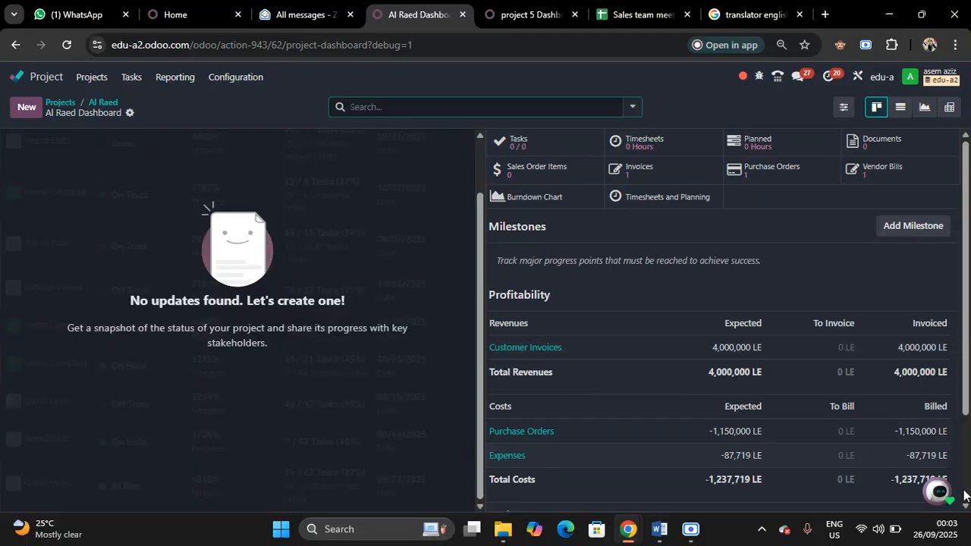
Add a milestone named 1 with the deadline 11/12/2025 to the Al Raed project
click(911, 225)
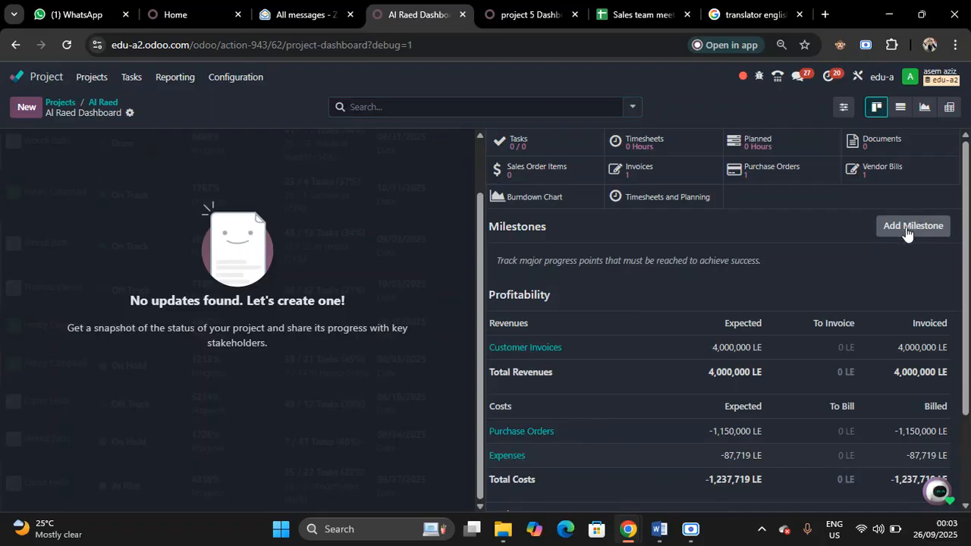
click(906, 228)
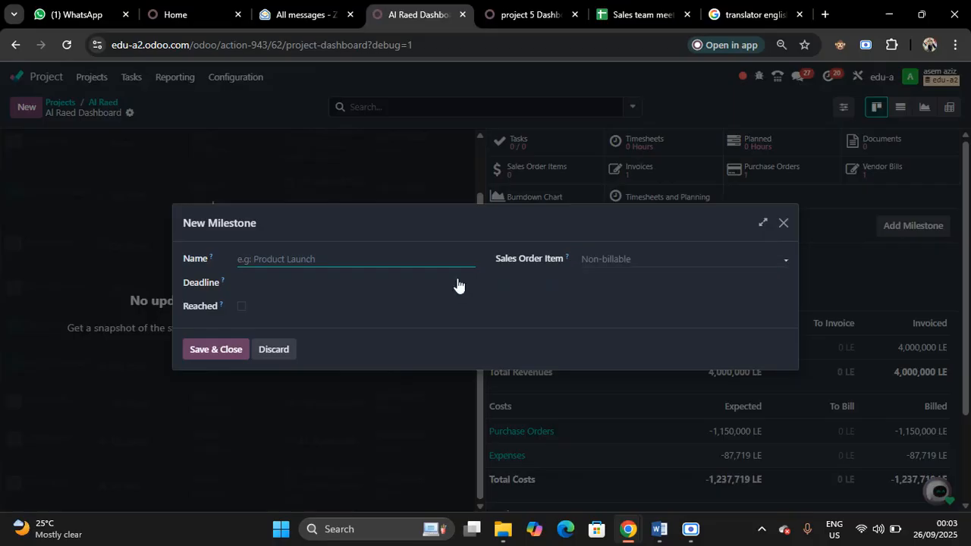
text(1)
click(317, 287)
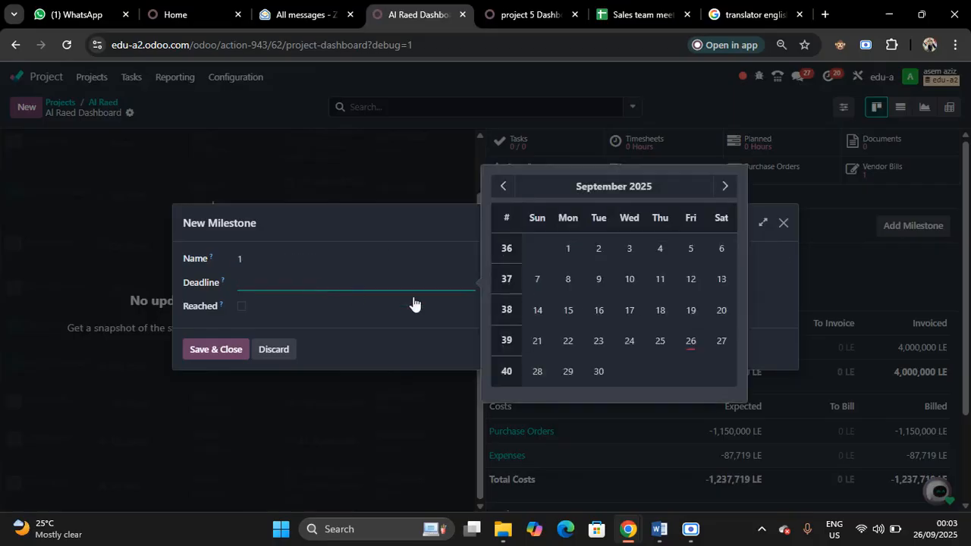
click(724, 188)
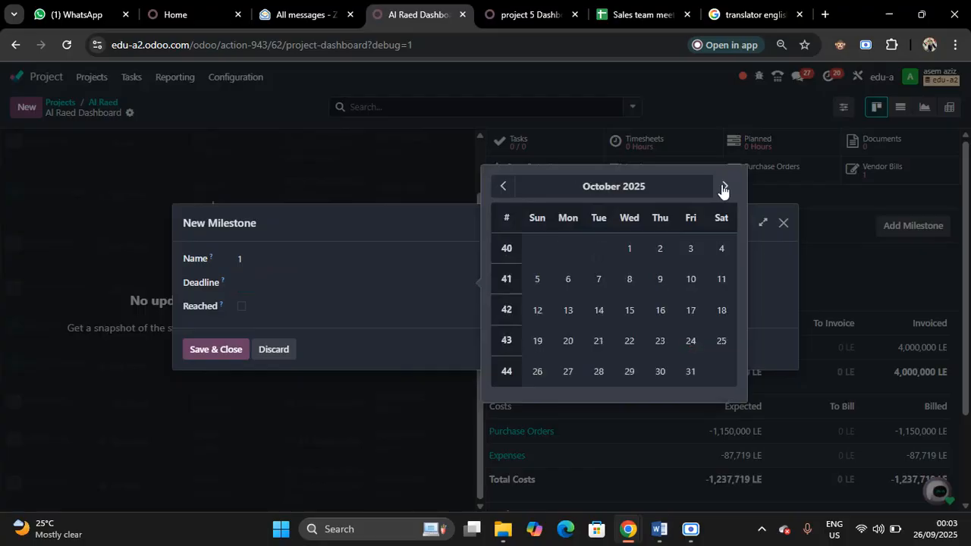
click(724, 187)
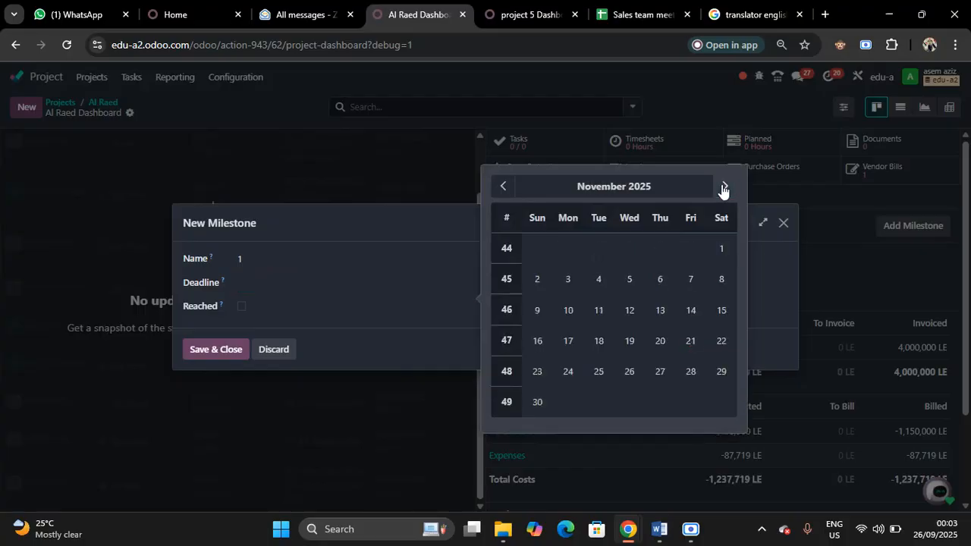
click(660, 311)
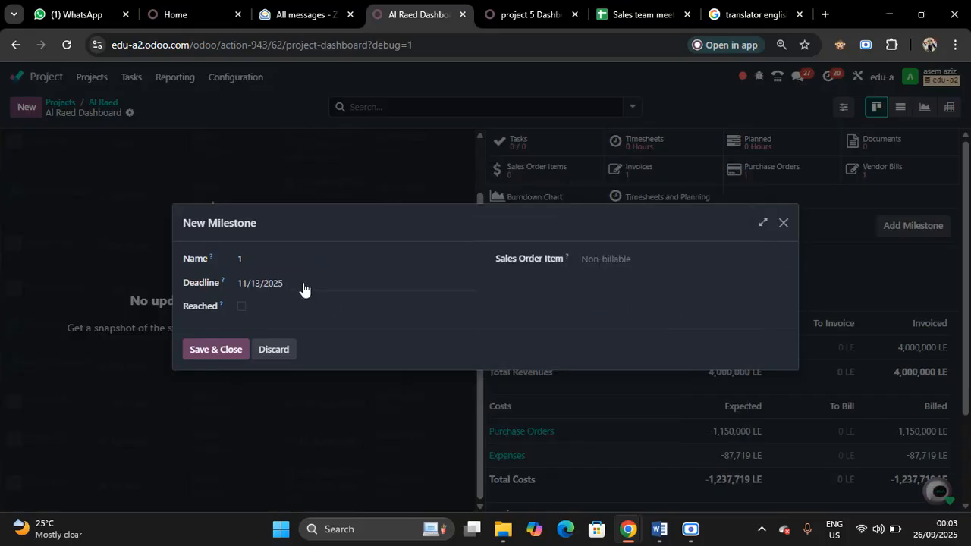
click(303, 288)
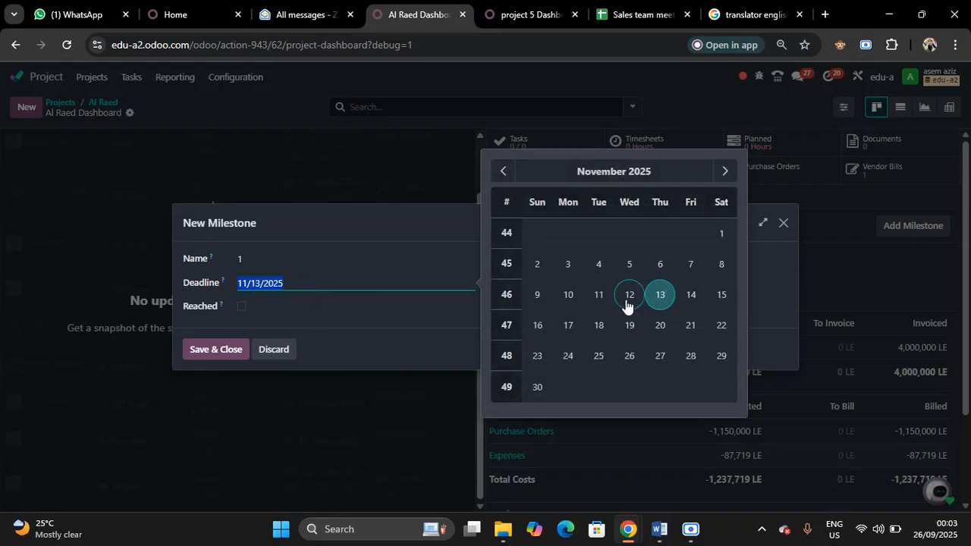
click(629, 296)
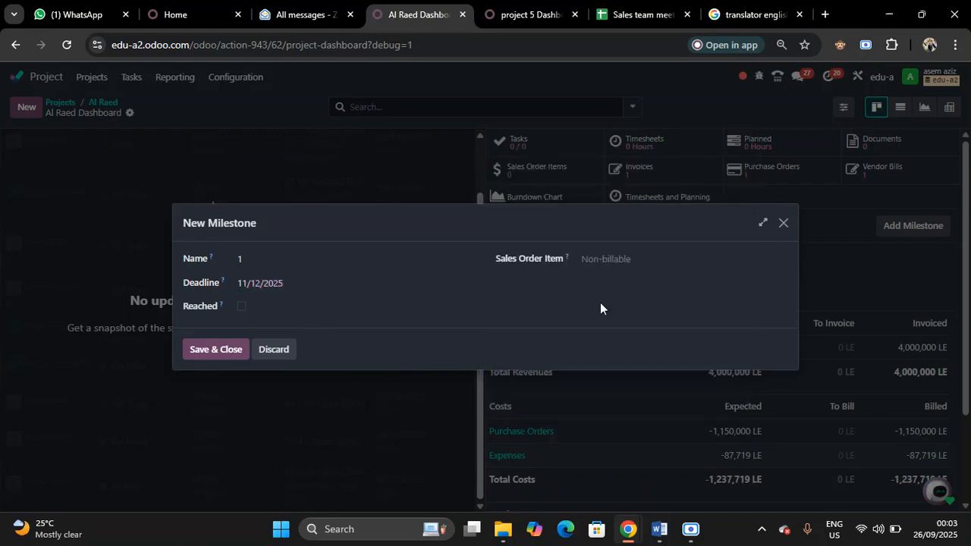
click(226, 349)
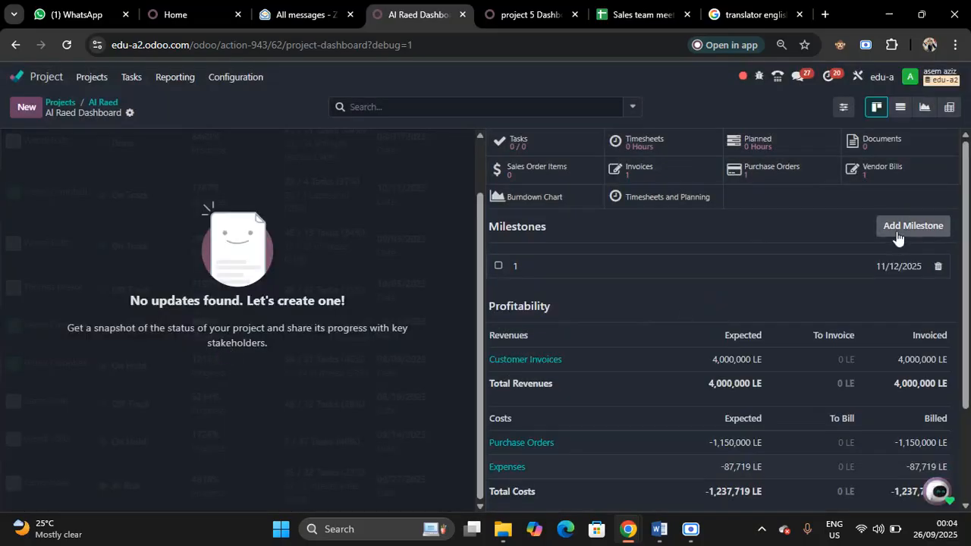
Add a second milestone named 1 with the deadline 12/31/2025 to the Al Raed project
click(898, 238)
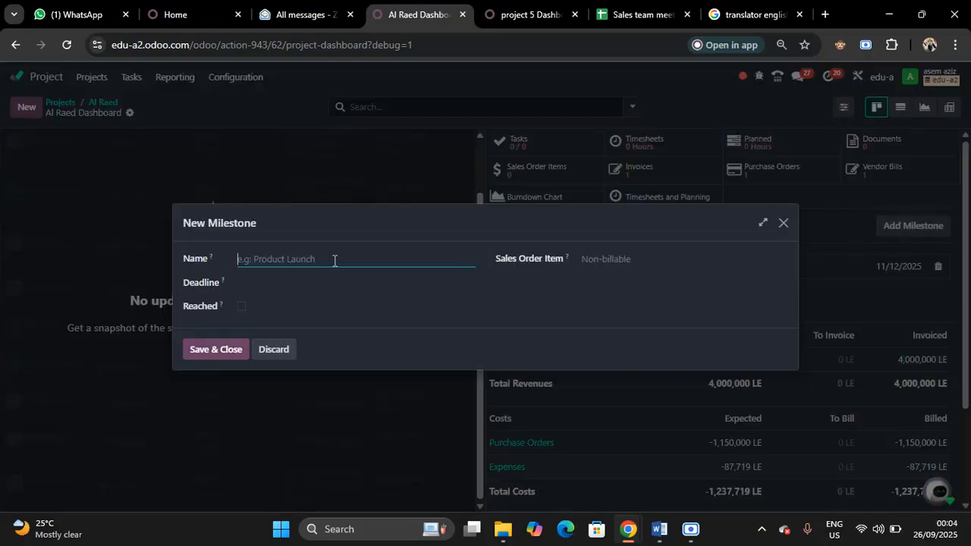
text(1)
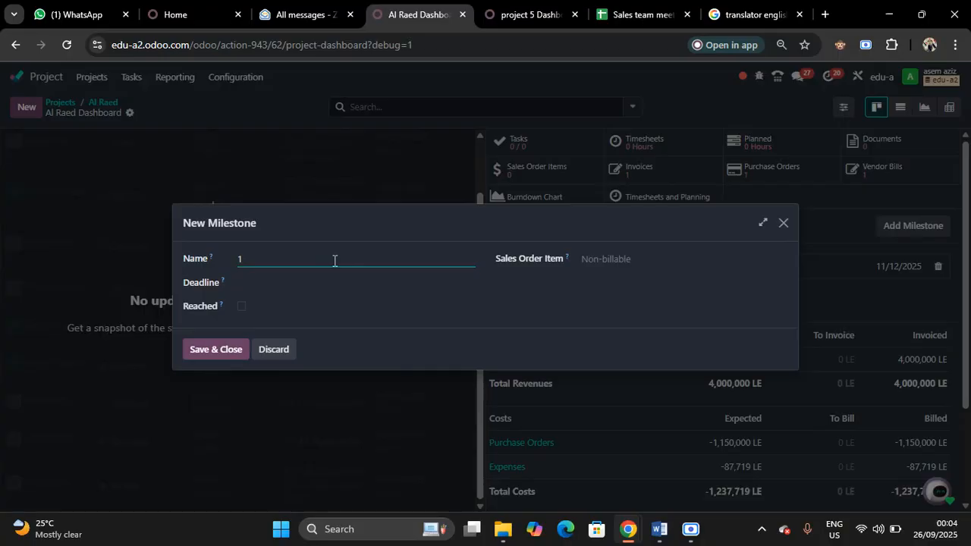
click(286, 293)
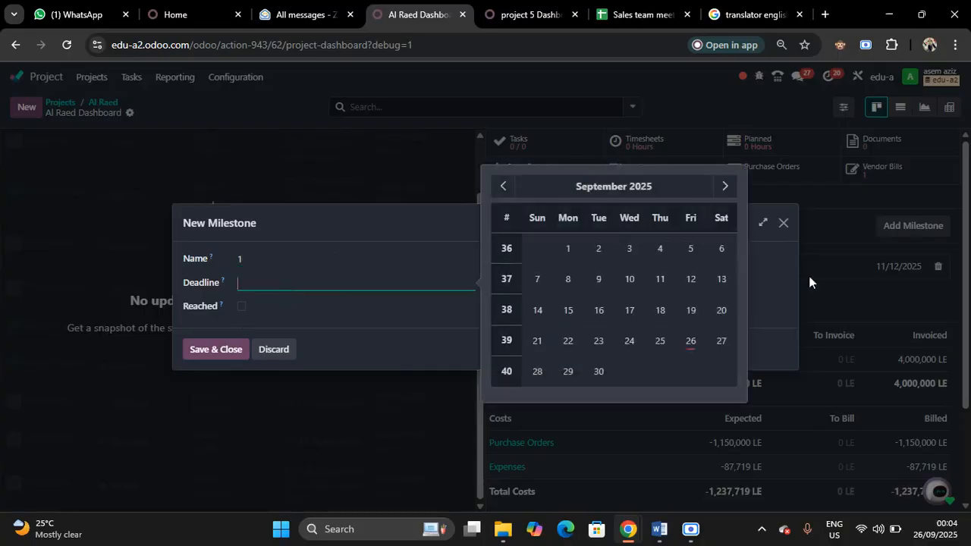
click(725, 187)
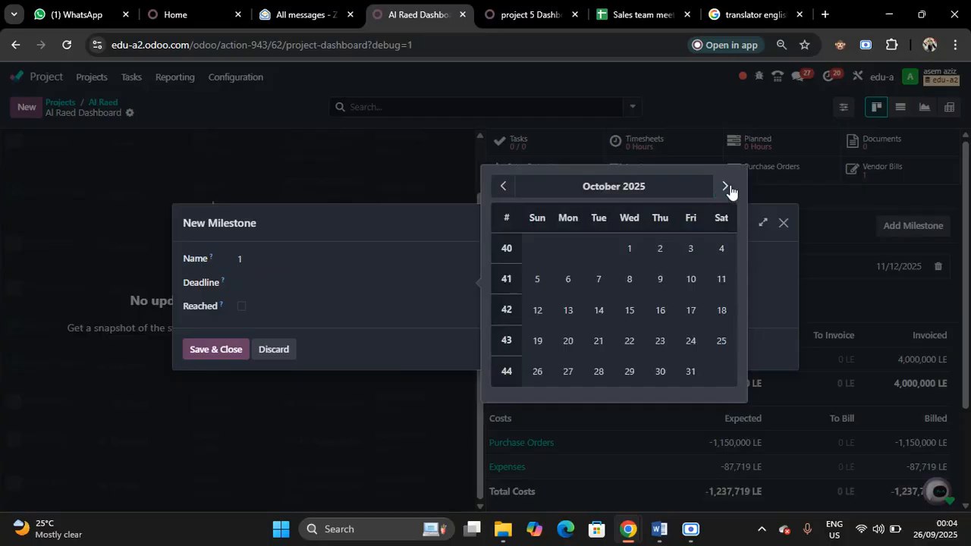
click(725, 187)
click(726, 187)
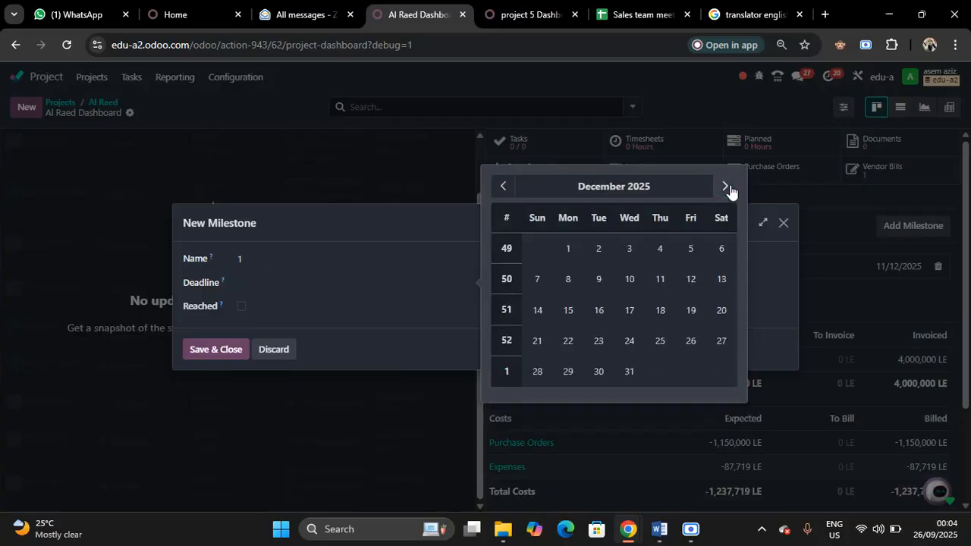
click(630, 371)
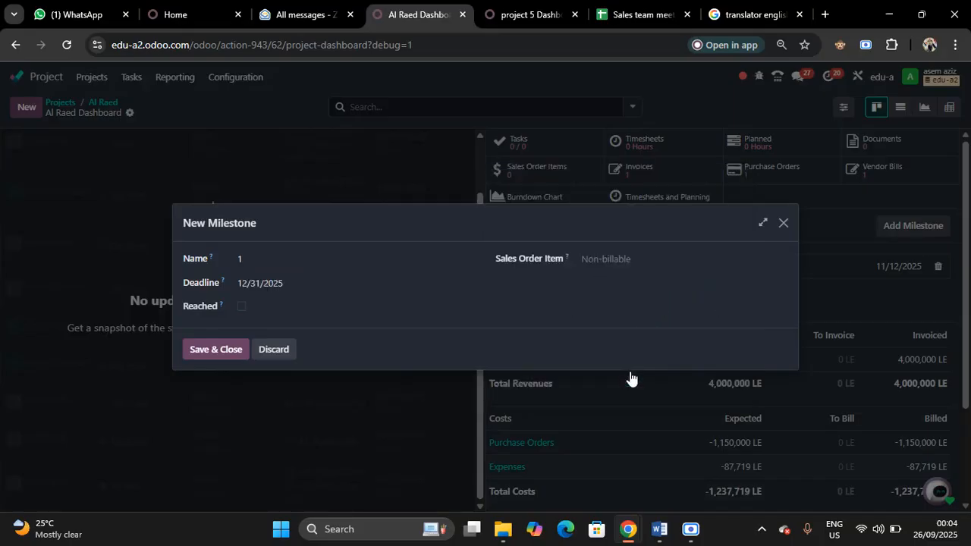
click(234, 349)
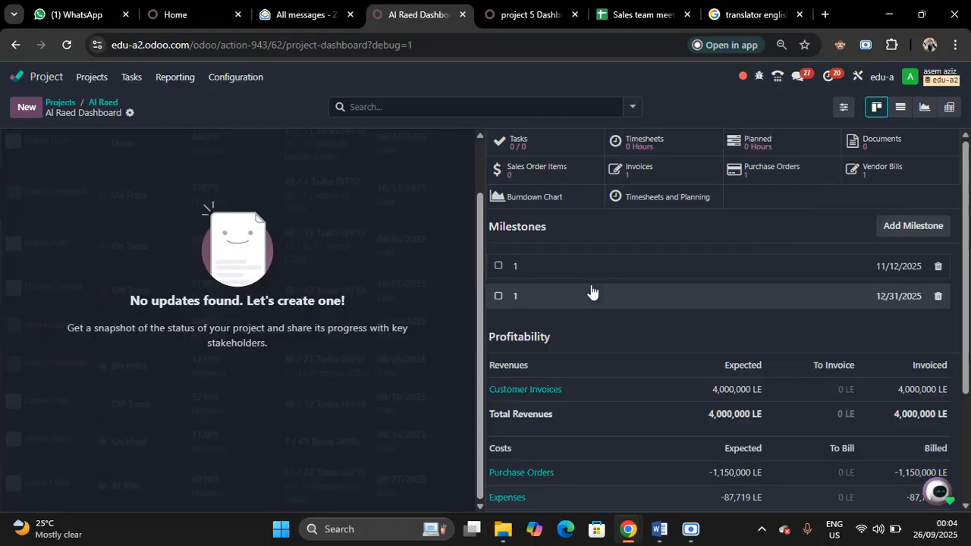
Rename the milestone due 12/31/2025 to 2 and check the details of the 11/12/2025 milestone
click(519, 298)
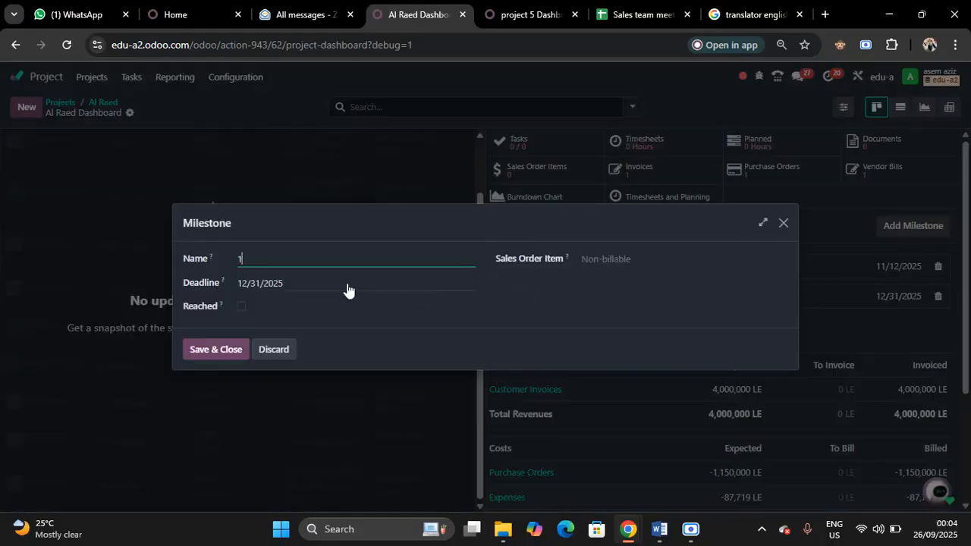
key(BackSpace)
text(2)
click(207, 348)
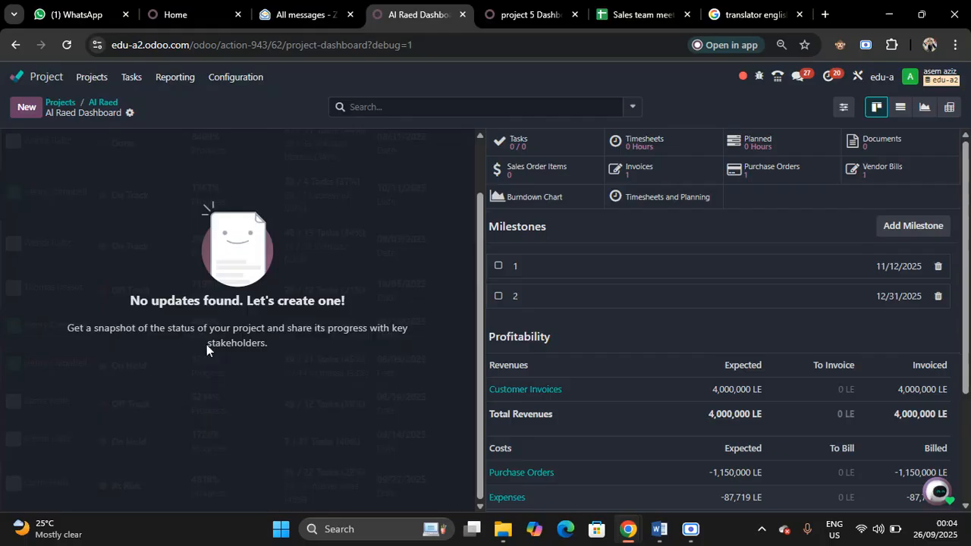
click(627, 272)
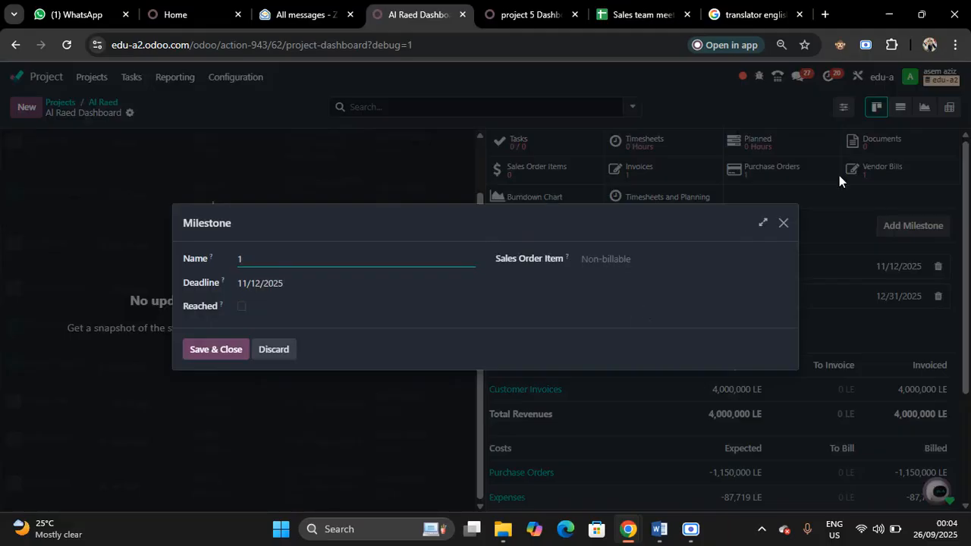
click(783, 225)
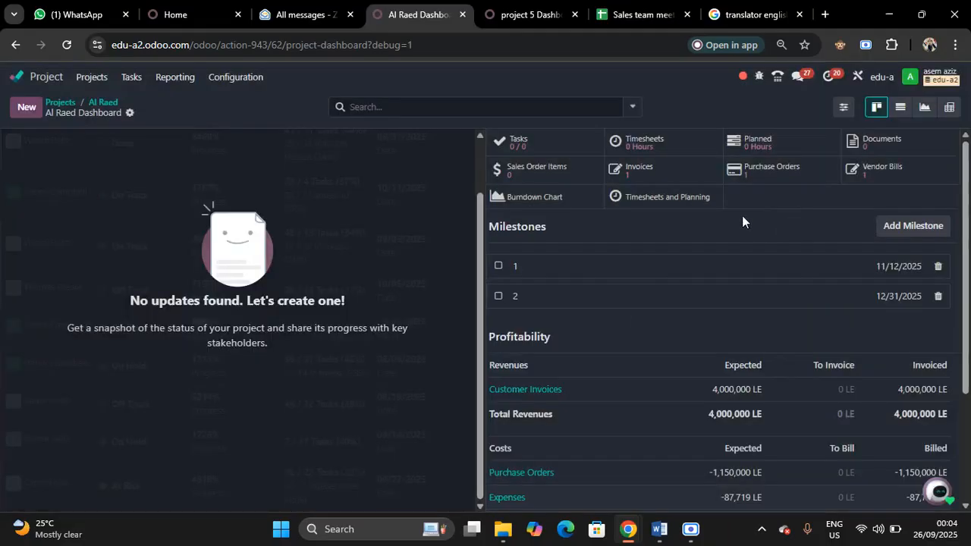
Create an Al Raed project update titled 1 with 50% progress, save it and return to the project dashboard
click(22, 114)
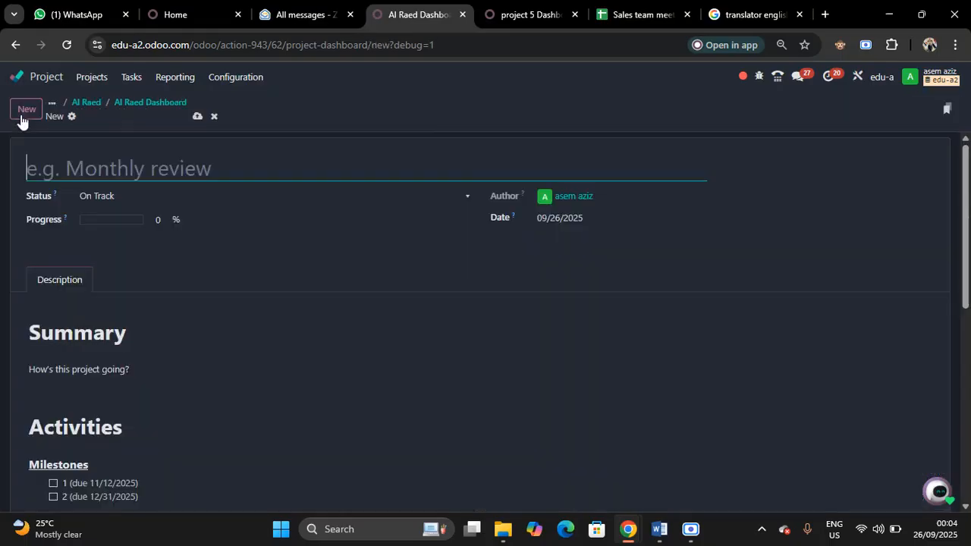
text(1)
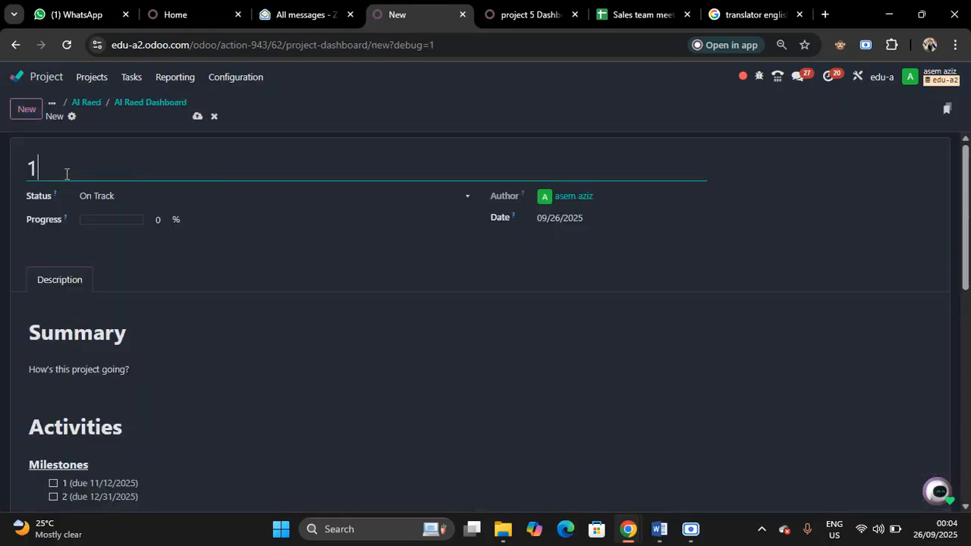
click(166, 220)
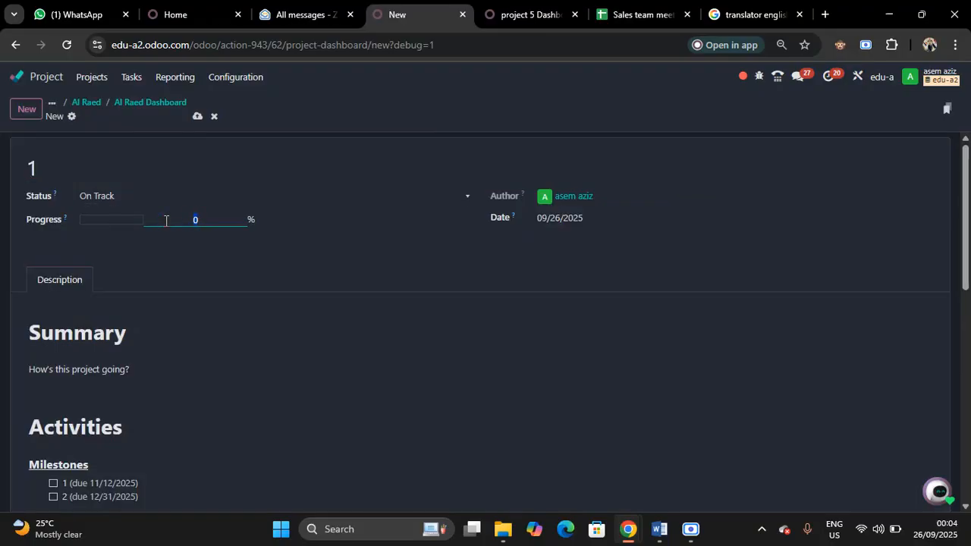
text(50)
click(198, 116)
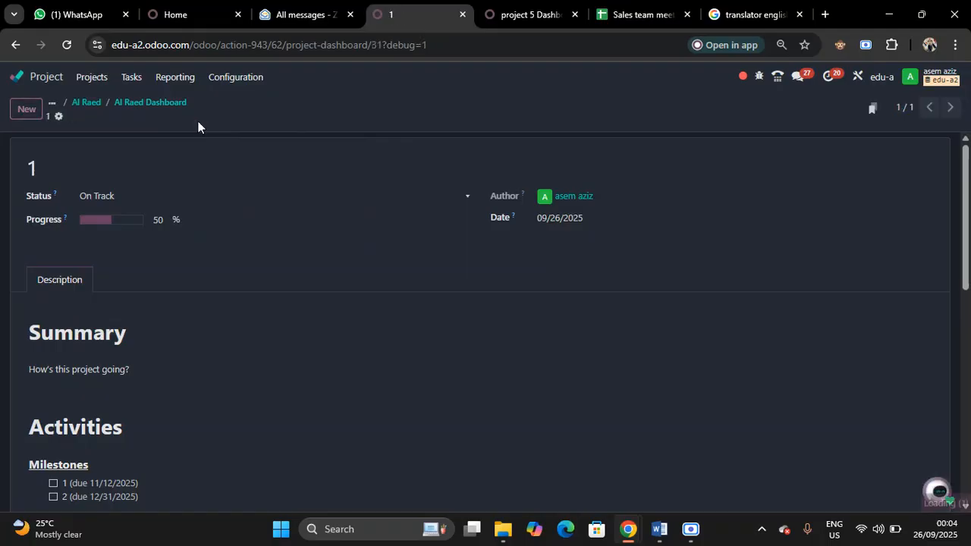
click(141, 101)
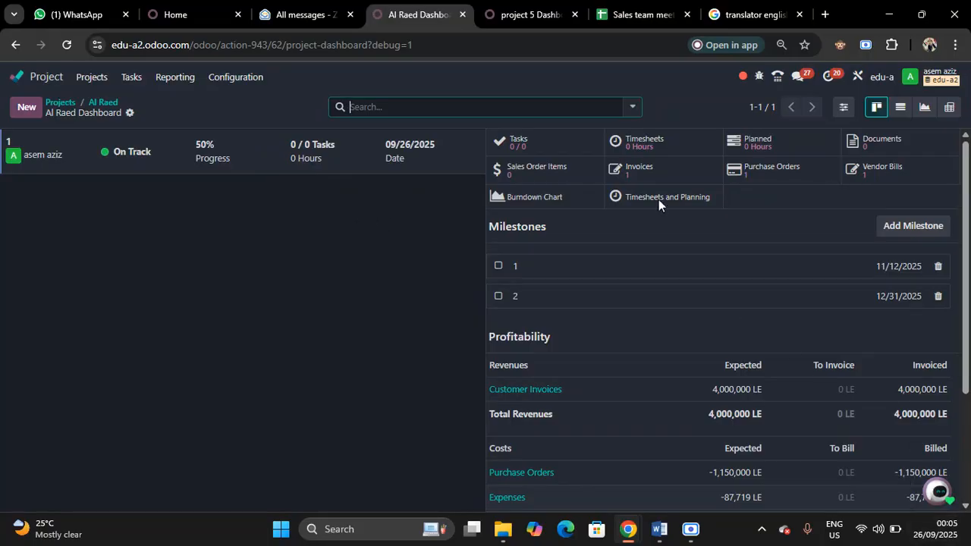
Add a timesheet entry of 10:00 hours to the Al Raed project and try to save it
click(658, 151)
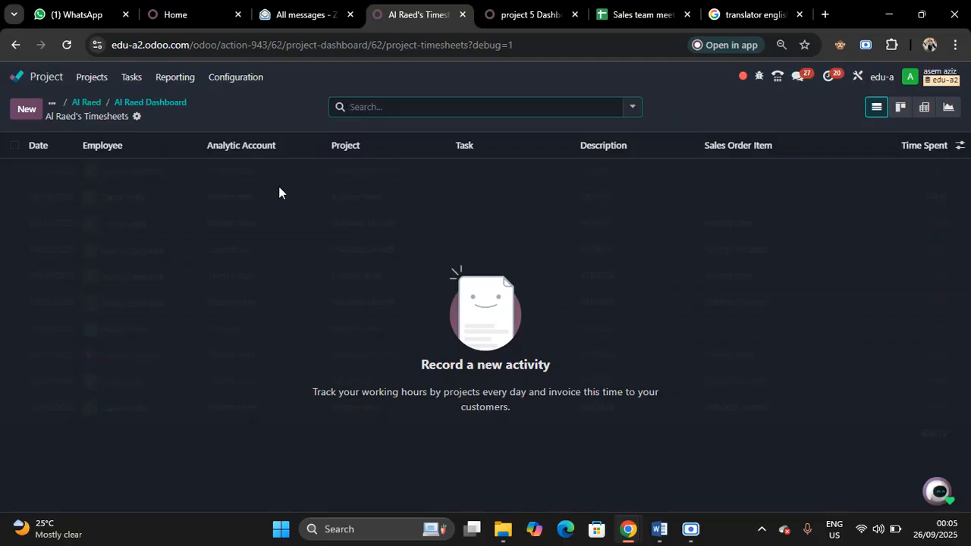
click(27, 109)
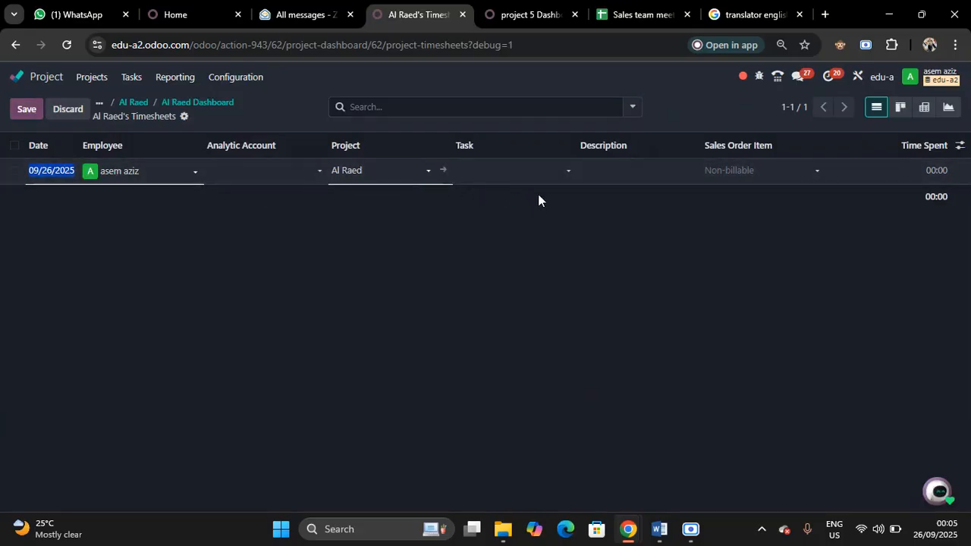
click(942, 173)
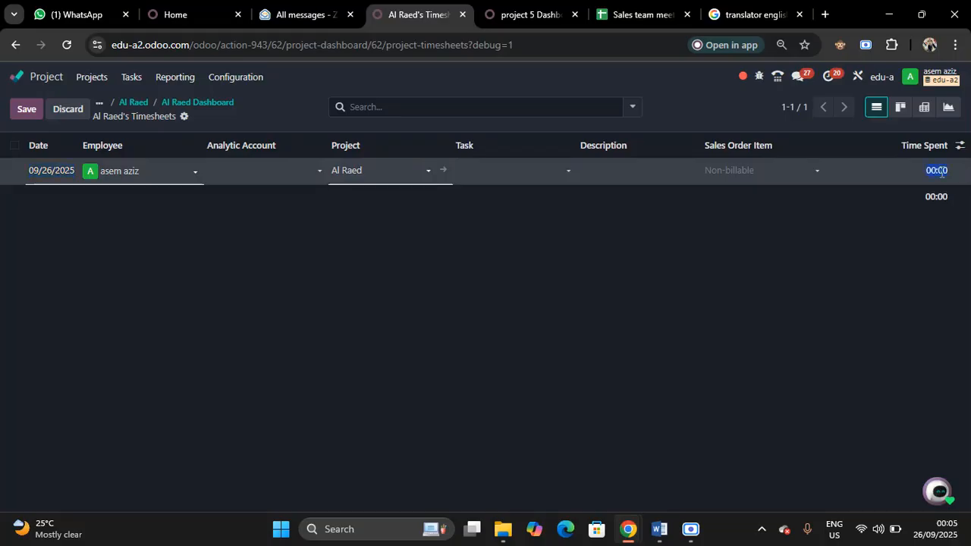
key(BackSpace)
text(10)
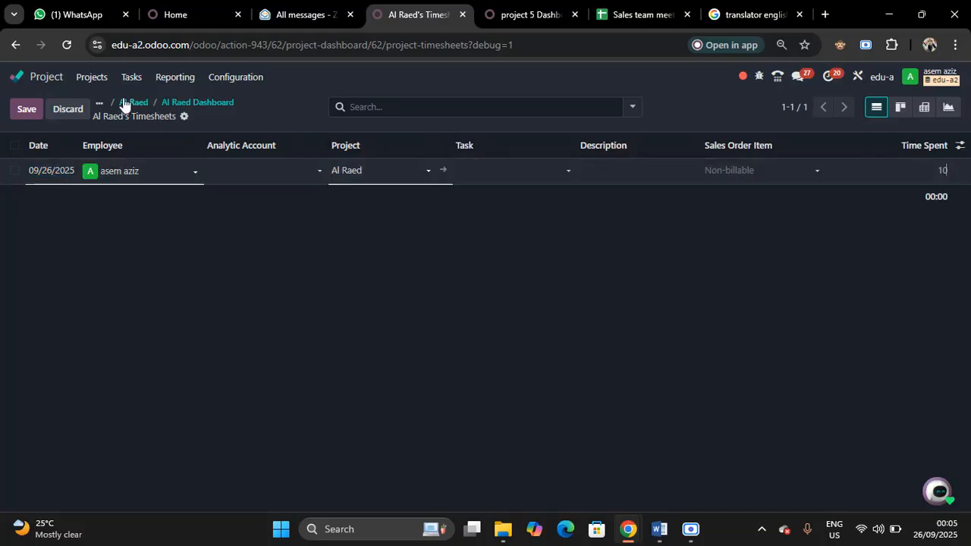
click(27, 110)
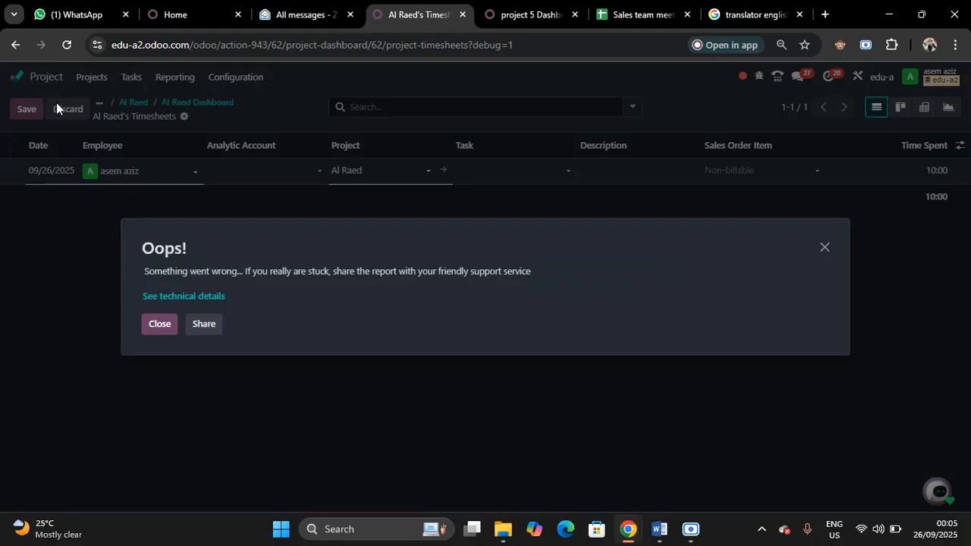
click(161, 325)
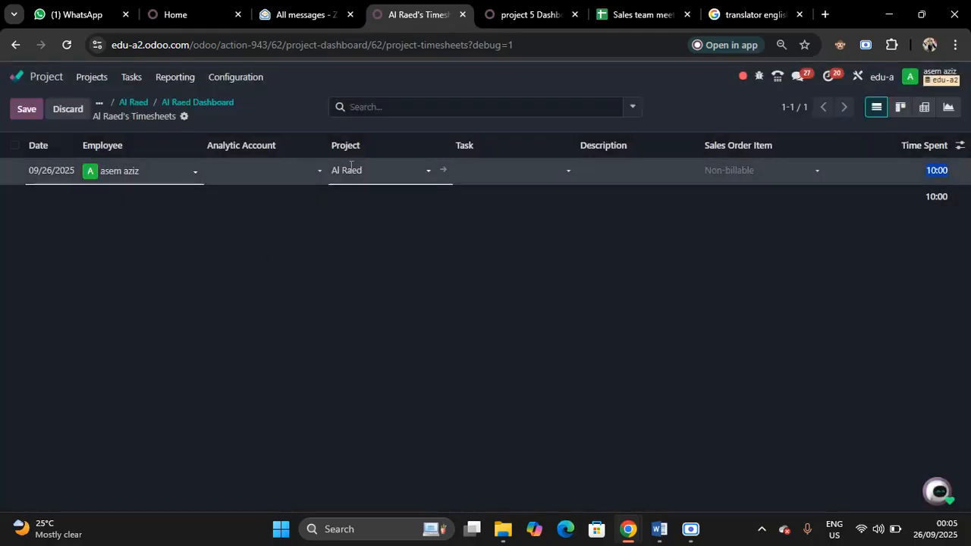
Set the timesheet entry's analytic account to Al Raed - customer 3, save it and check it in the project's timesheets
click(269, 164)
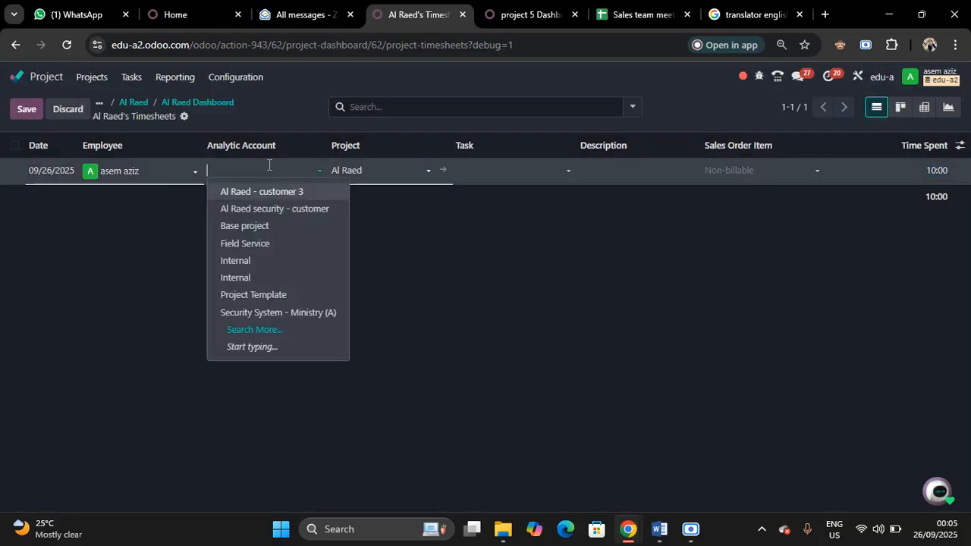
click(257, 195)
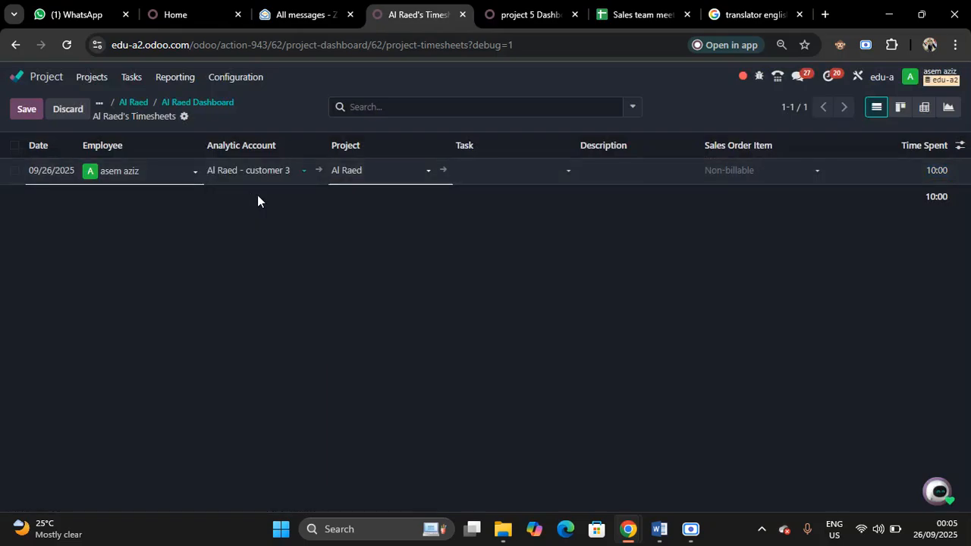
click(176, 106)
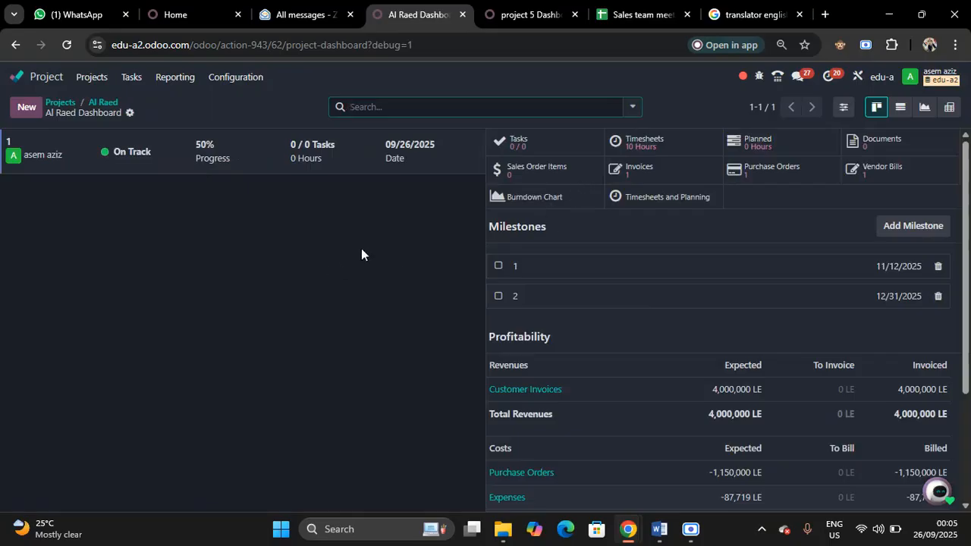
click(646, 151)
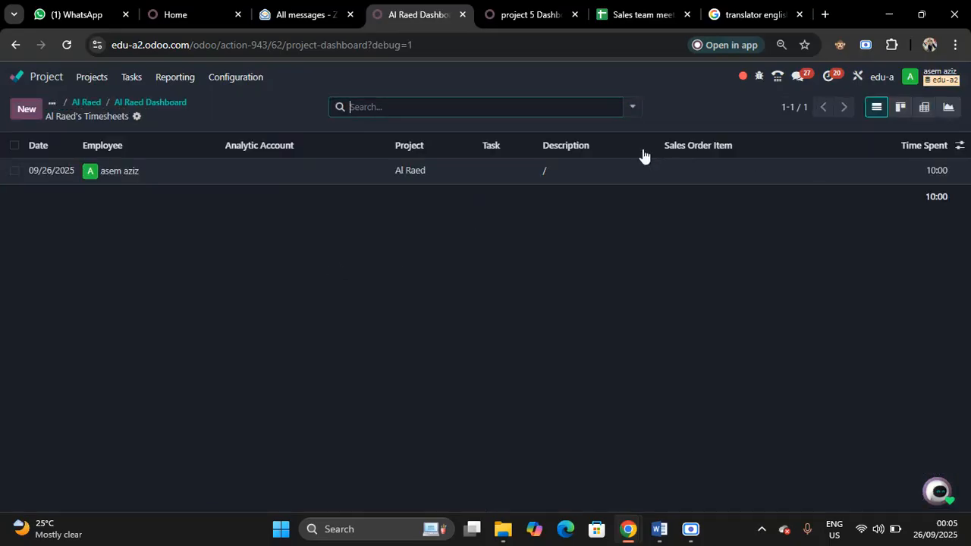
click(130, 103)
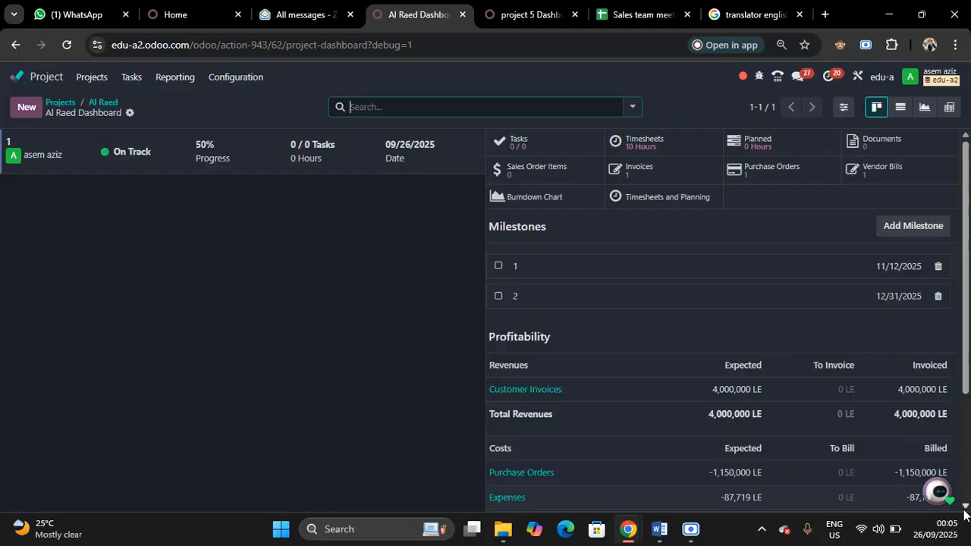
Start a new budget for the Al Raed project named alraed, with the period 09/26/2025 to 12/31/2025
scroll(965, 515, down, 5)
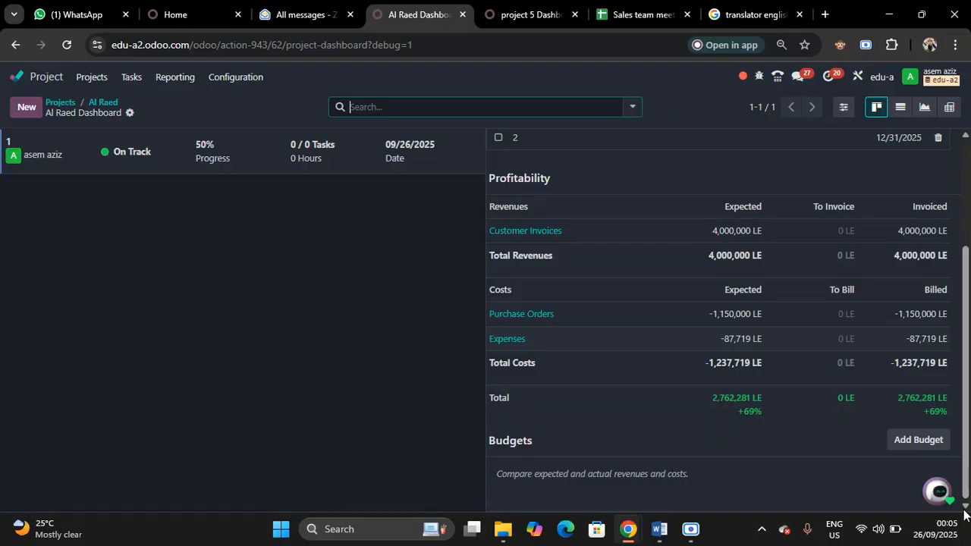
click(908, 440)
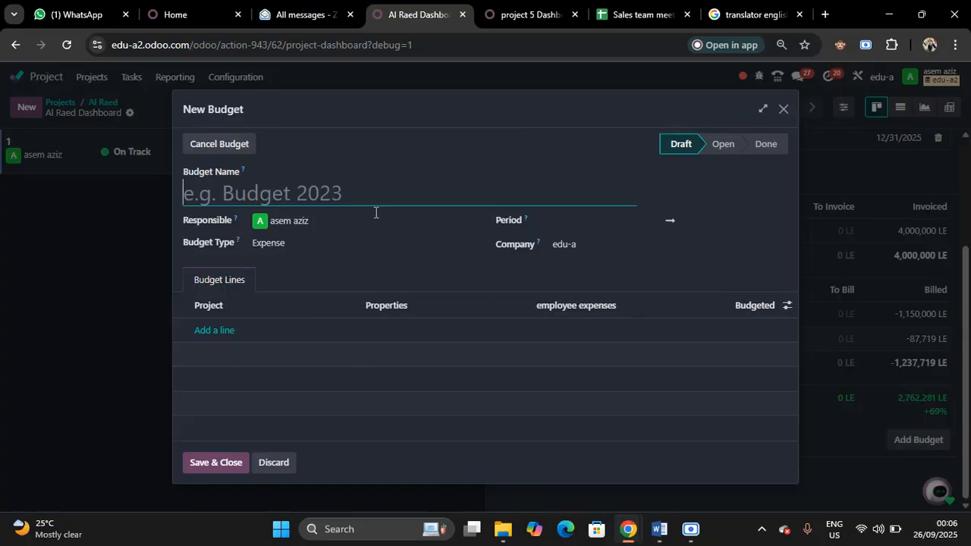
text(al)
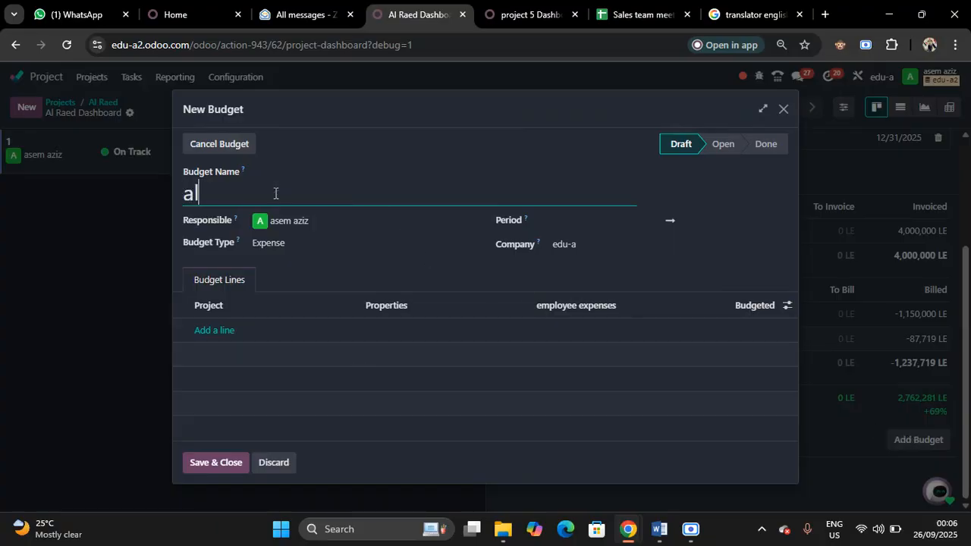
text(raed)
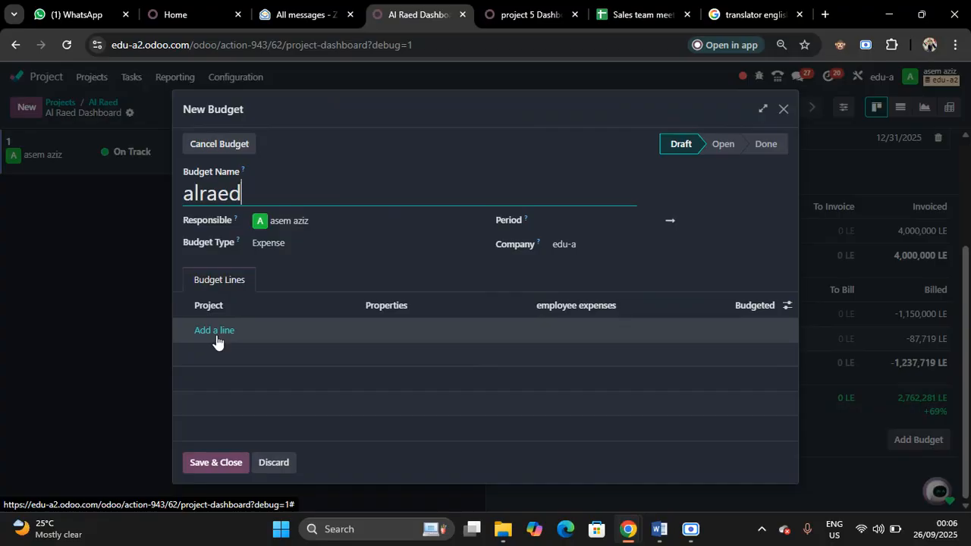
click(575, 221)
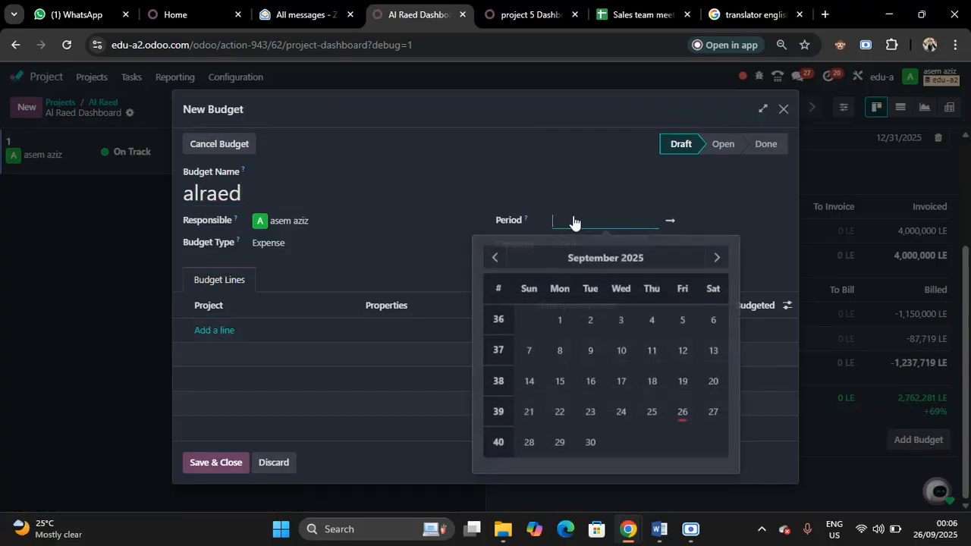
click(682, 411)
click(726, 228)
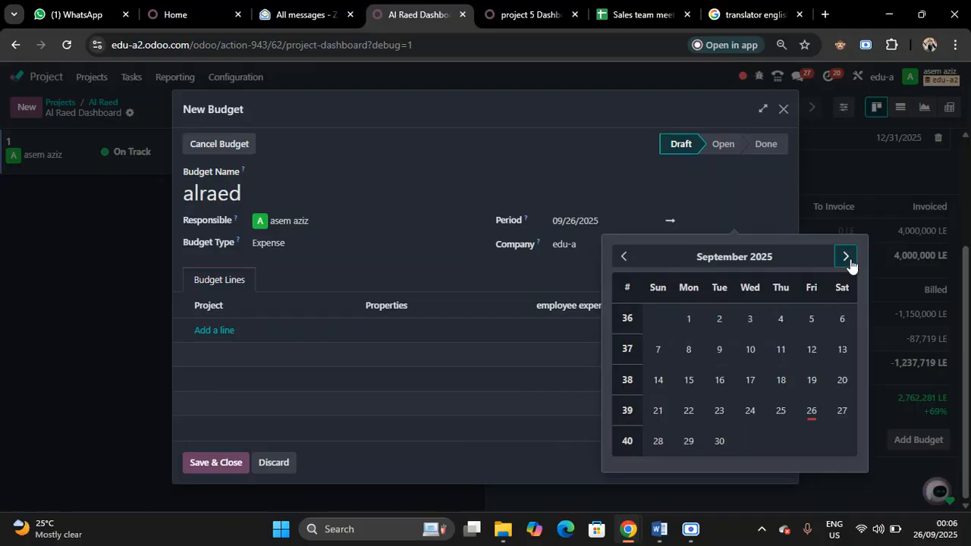
click(847, 258)
click(847, 258)
click(847, 258)
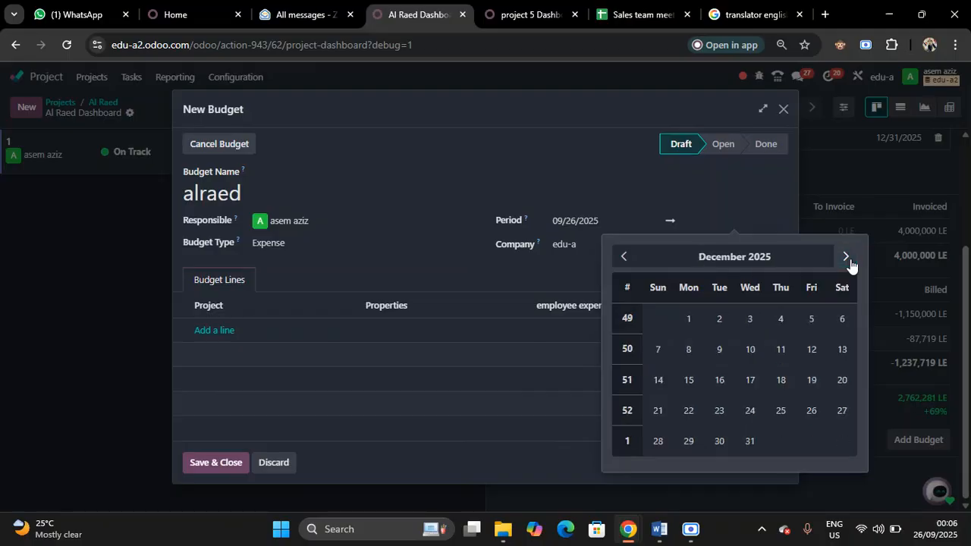
click(749, 443)
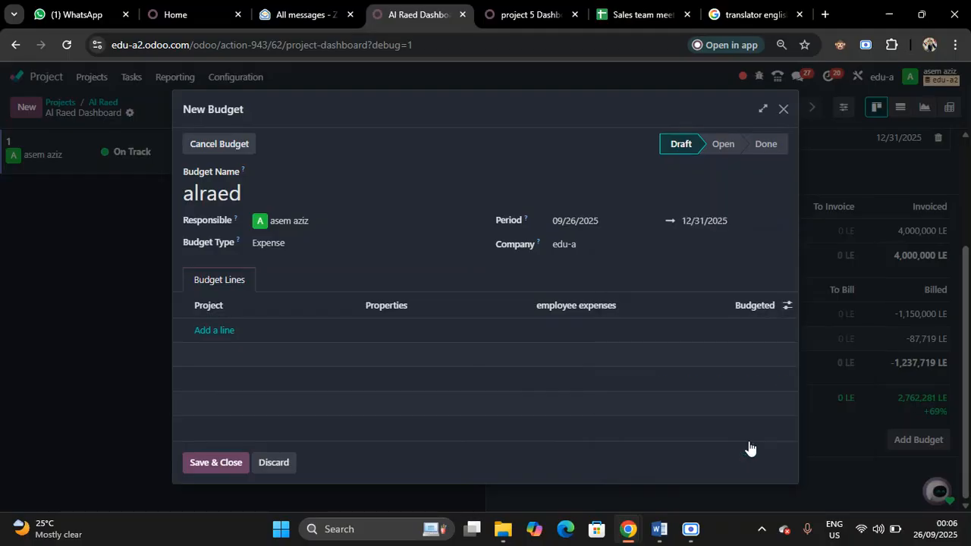
Add a budget line for Al Raed - customer 3 with 2,000,000 LE budgeted, save the budget and view it on the dashboard
click(217, 326)
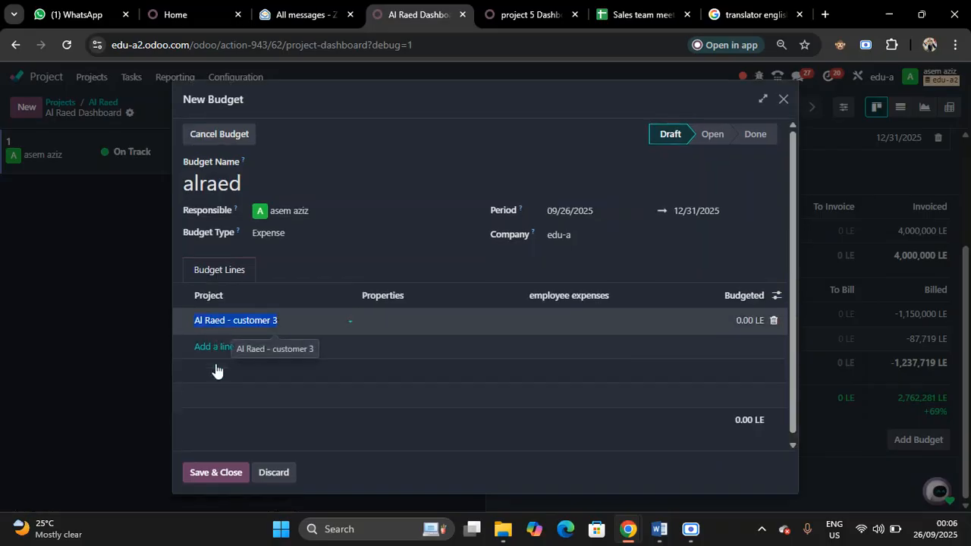
click(745, 320)
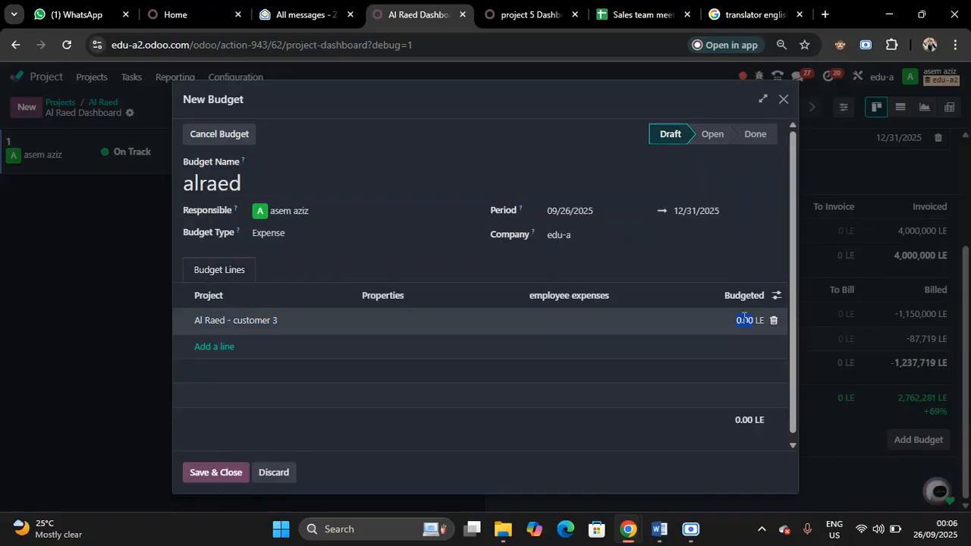
text(2000000)
click(194, 474)
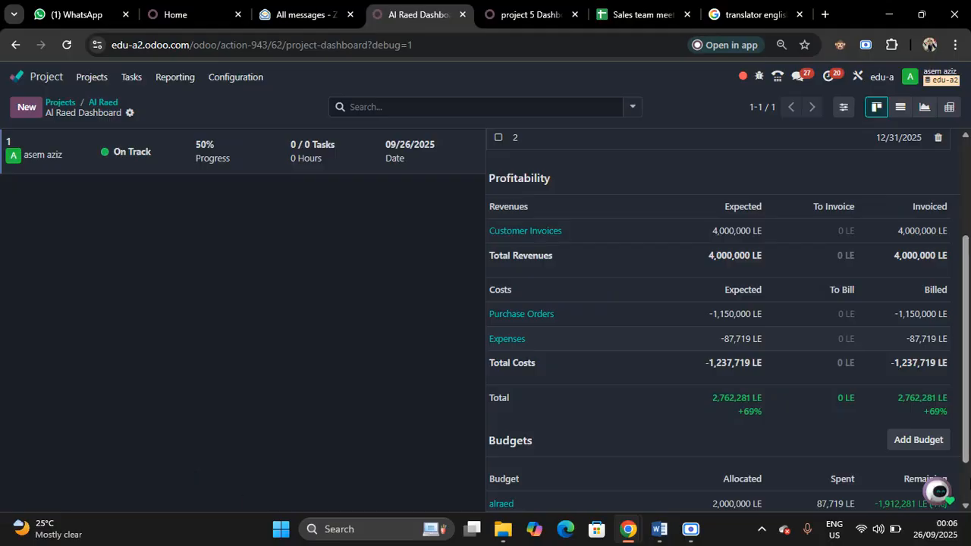
click(966, 506)
click(966, 506)
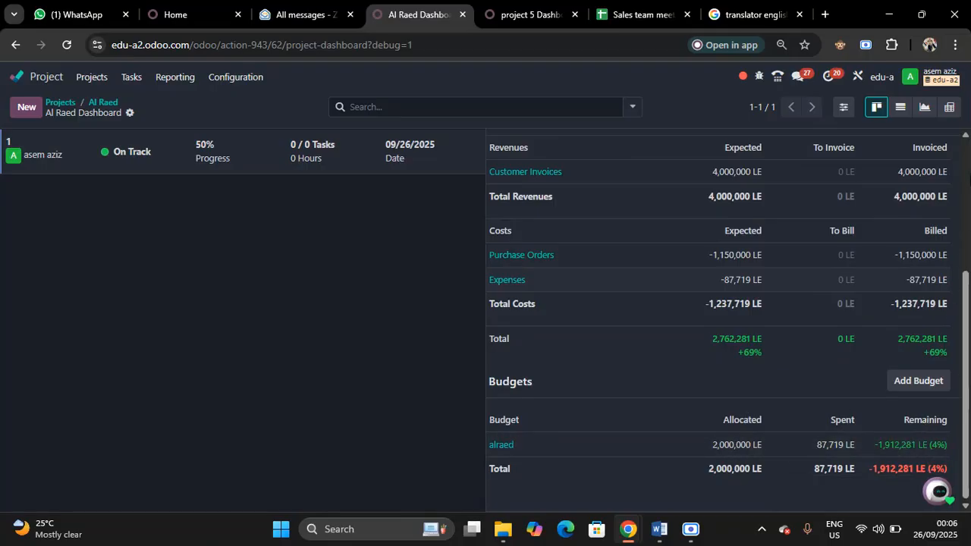
Open the dashboard of the al raed 1 sub-project from the Al Raed project to examine its profitability
click(966, 136)
click(966, 136)
click(966, 137)
click(966, 136)
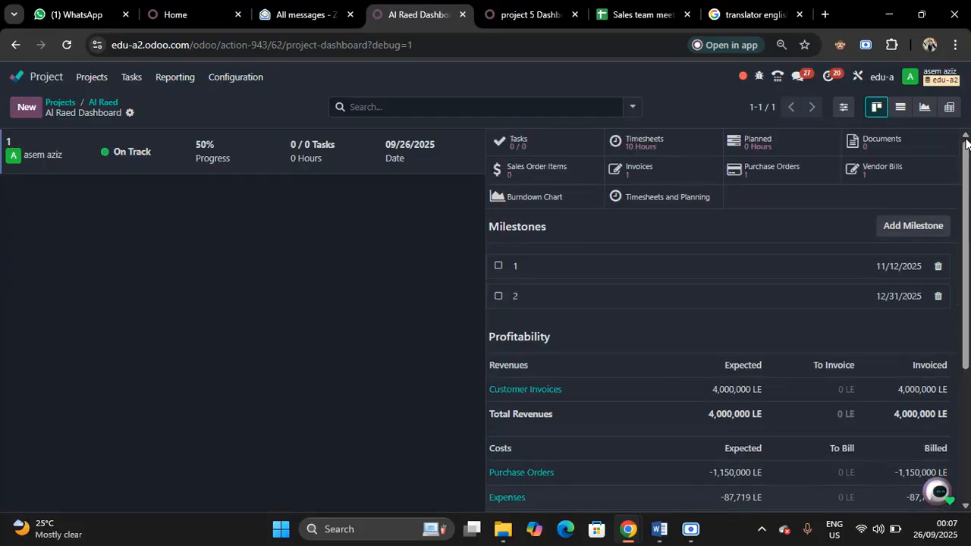
click(107, 104)
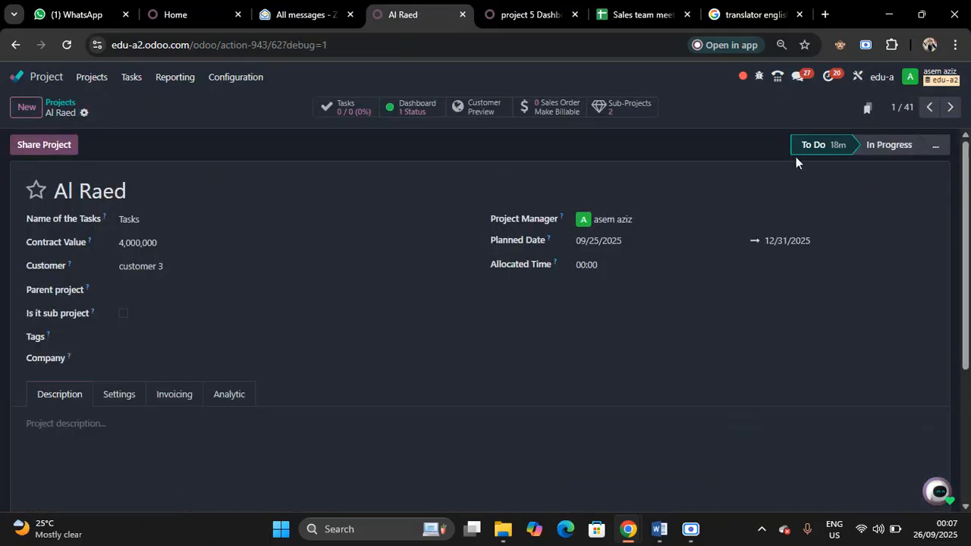
click(618, 110)
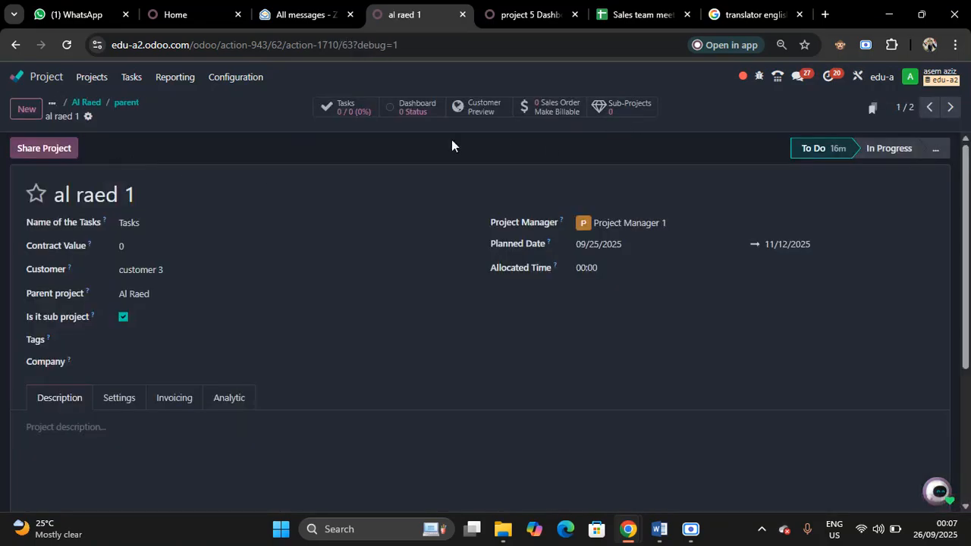
click(417, 112)
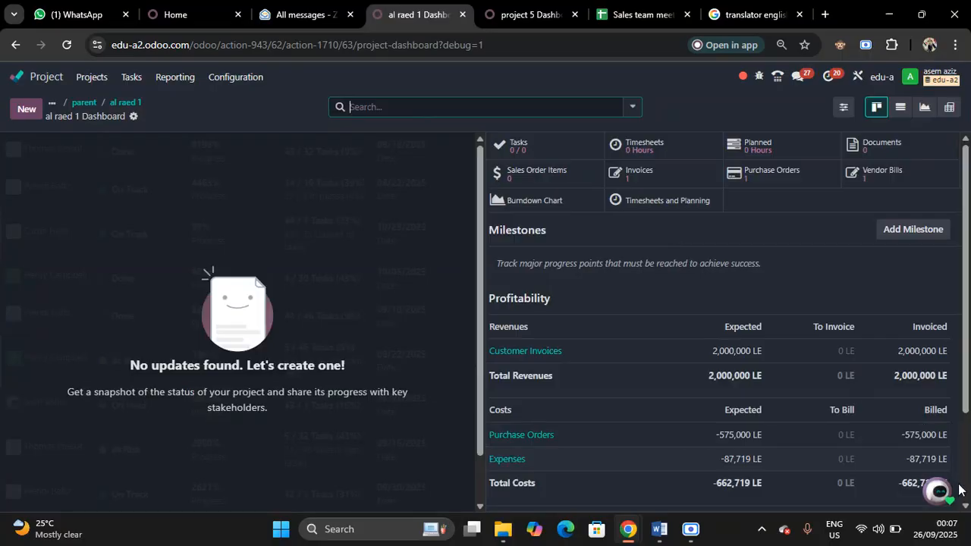
scroll(966, 510, down, 2)
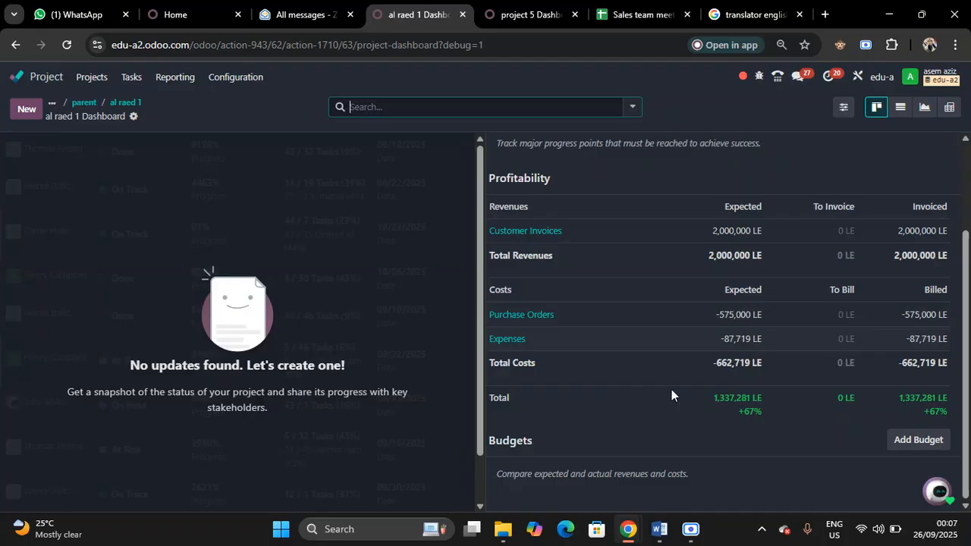
click(903, 441)
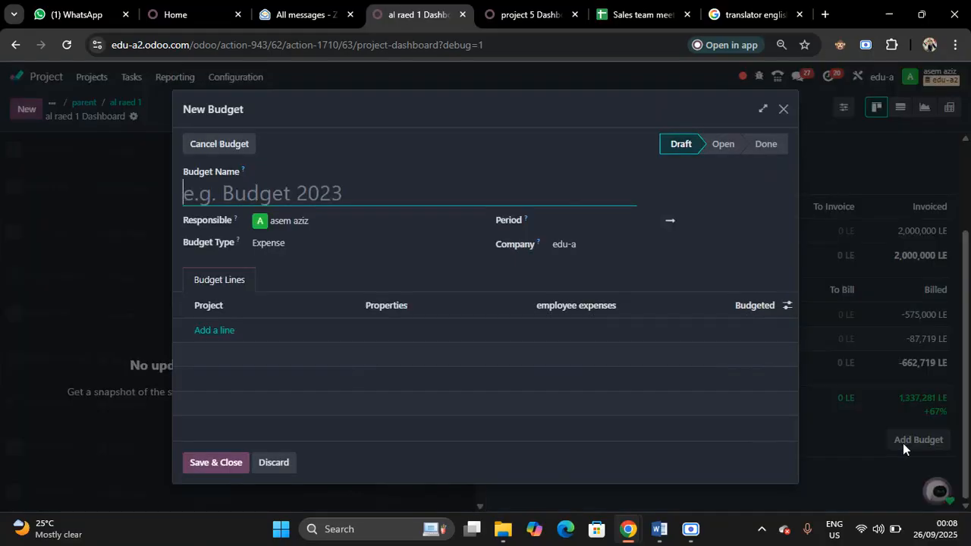
click(786, 115)
click(786, 116)
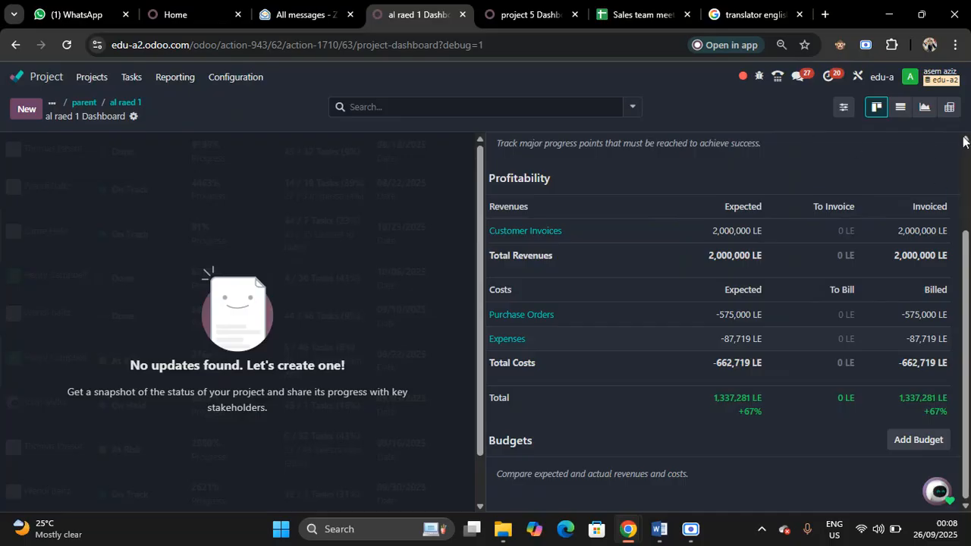
Open the customer invoice linked to the al raed 1 sub-project, check its analytic distribution and return to the sub-project's dashboard
scroll(967, 143, up, 2)
scroll(966, 141, up, 2)
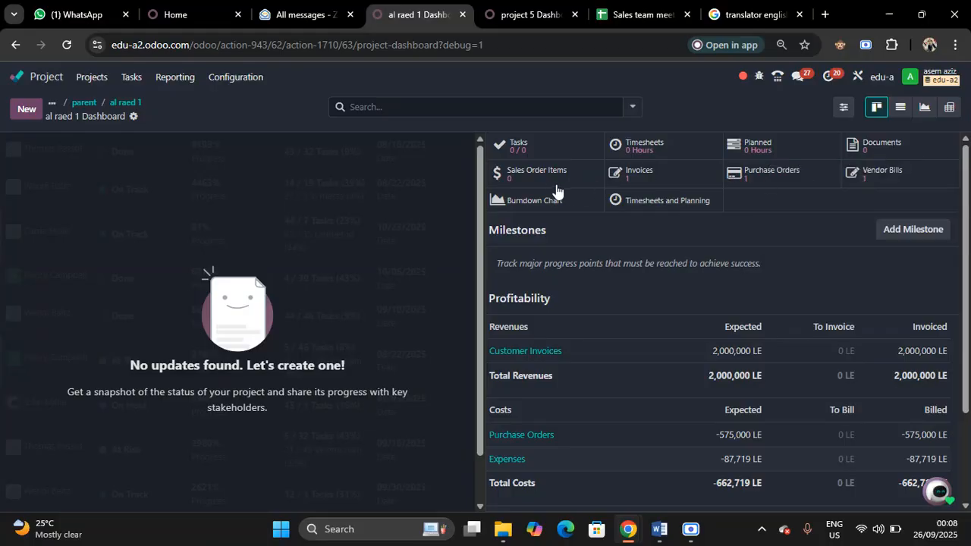
click(677, 175)
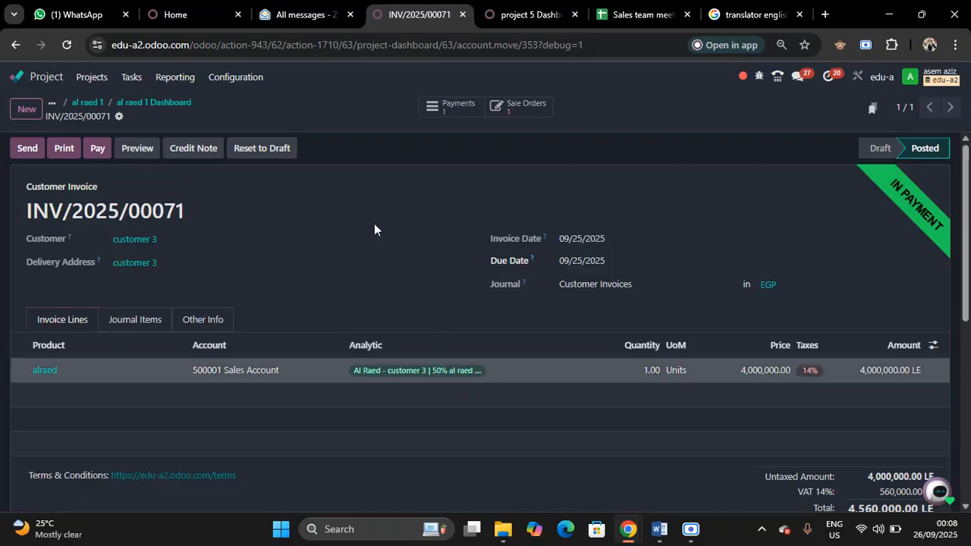
click(169, 106)
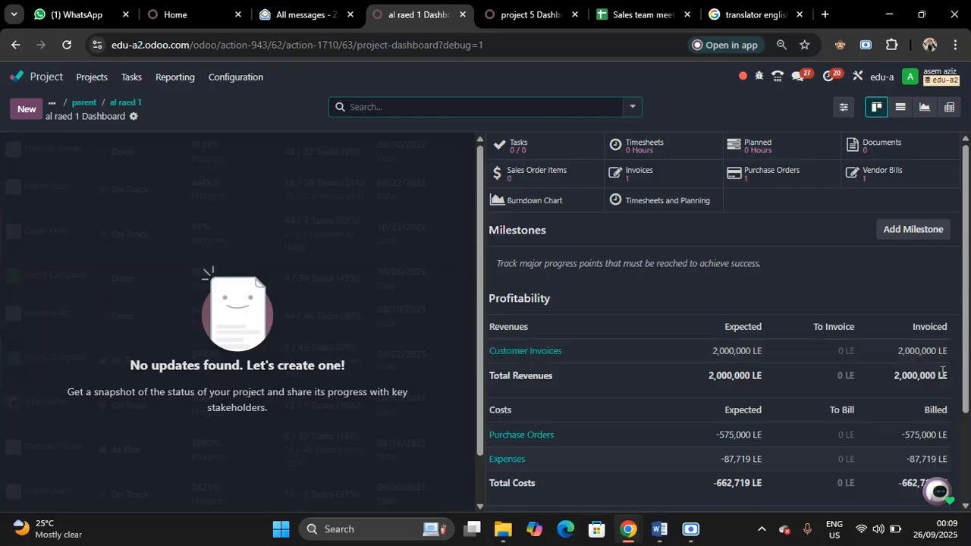
Open the dashboard of the al raed 2 sub-project from the sub-project list and examine its profitability and budgets
click(125, 104)
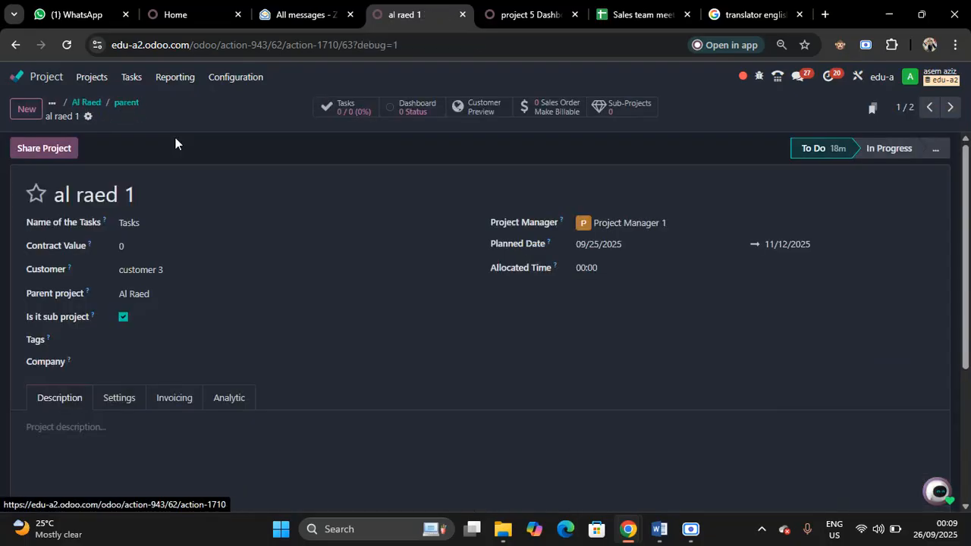
click(124, 104)
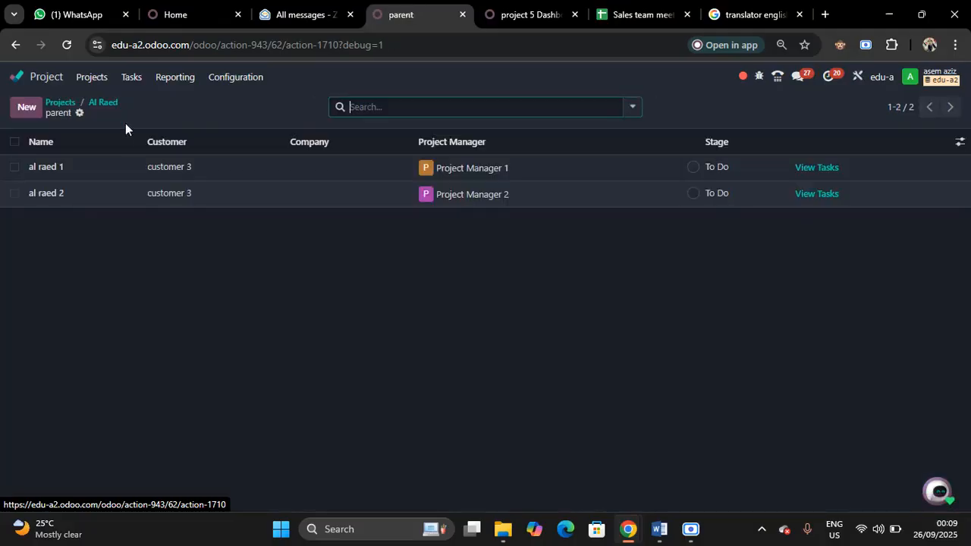
click(127, 195)
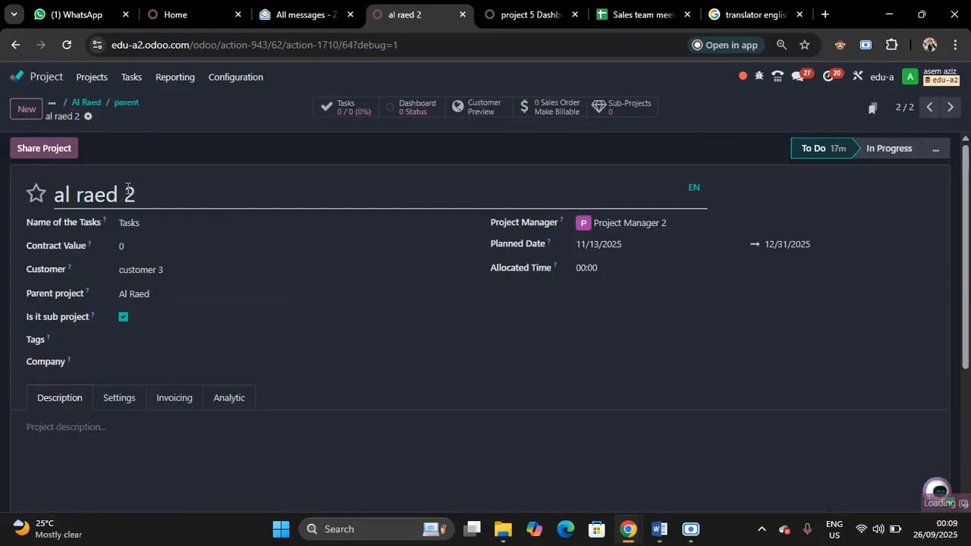
click(408, 110)
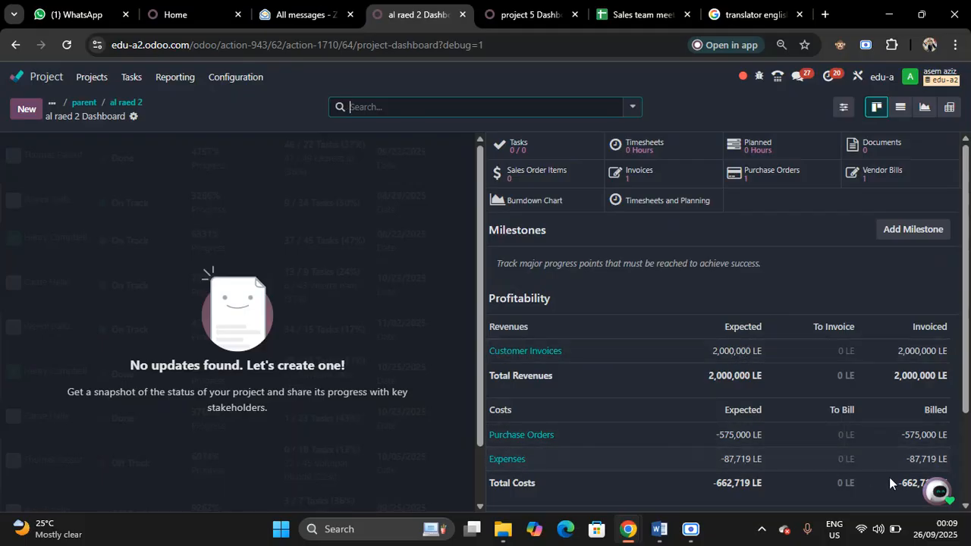
scroll(968, 506, down, 2)
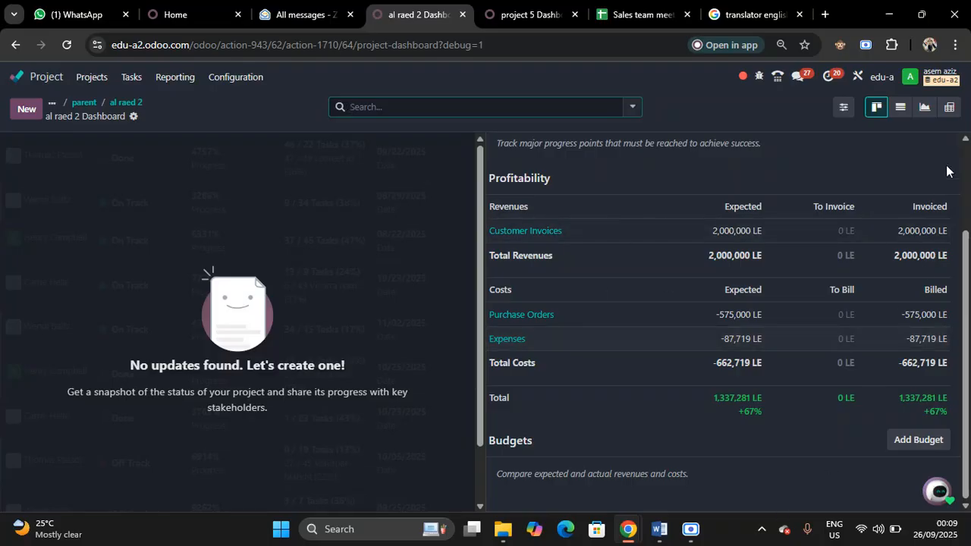
click(965, 139)
click(965, 139)
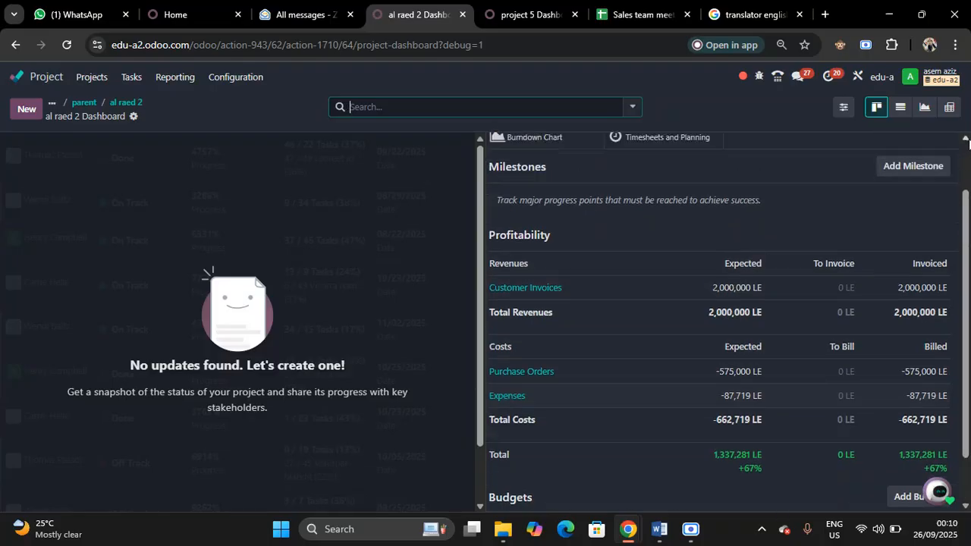
click(967, 140)
click(966, 140)
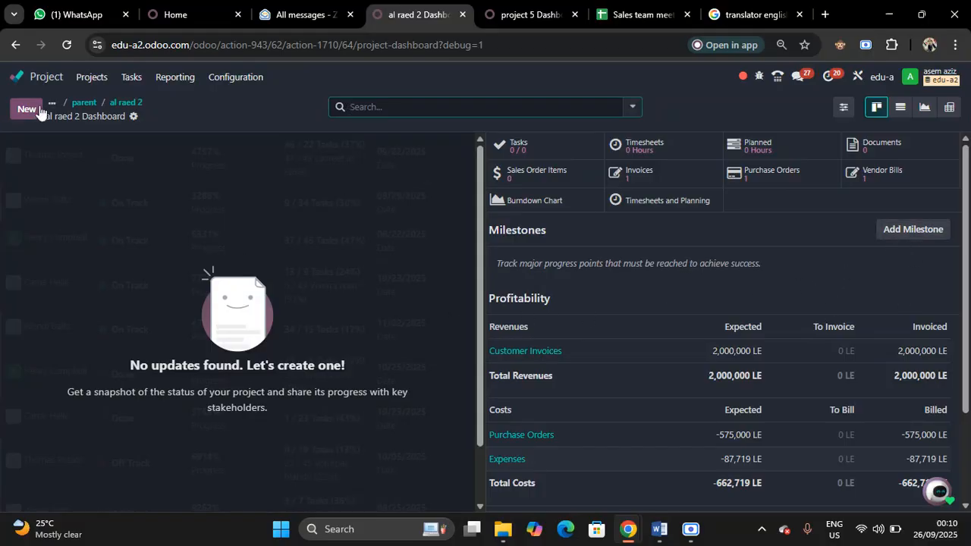
Open the main Al Raed project's dashboard, review its milestones, profitability and budgets, and return to the apps overview
click(120, 103)
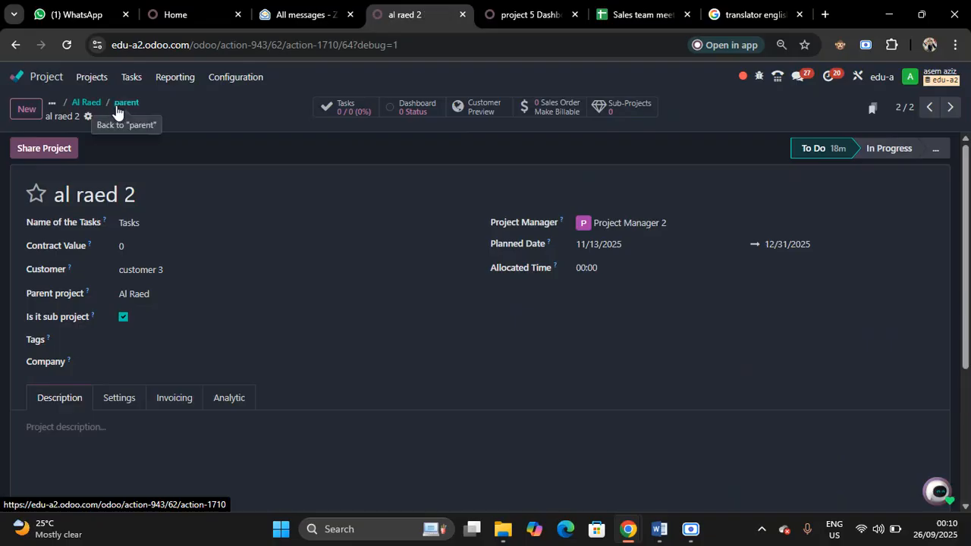
click(85, 104)
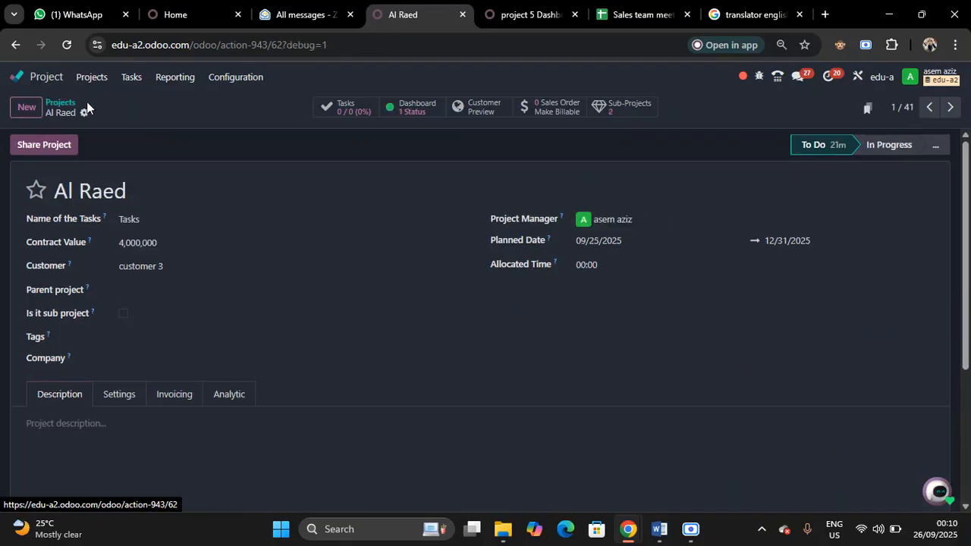
click(406, 107)
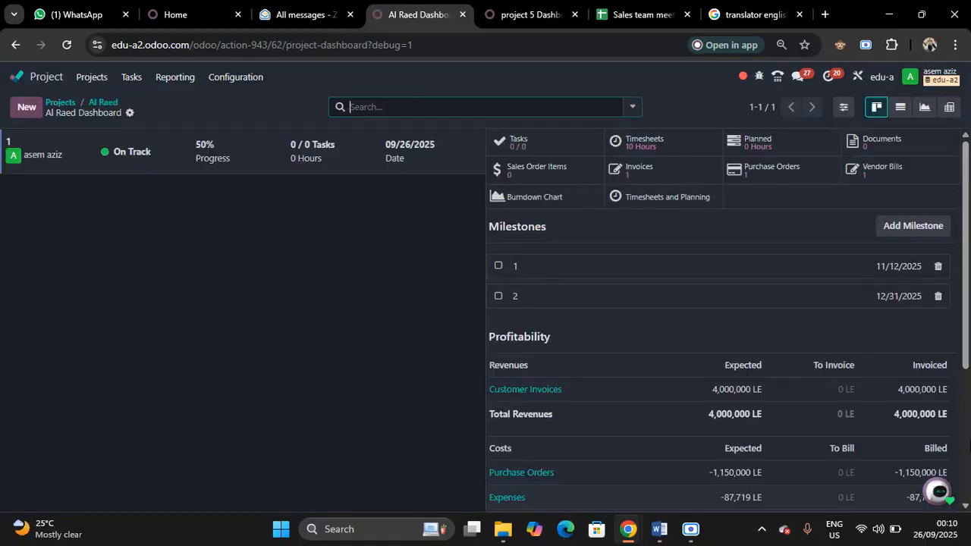
scroll(966, 507, down, 3)
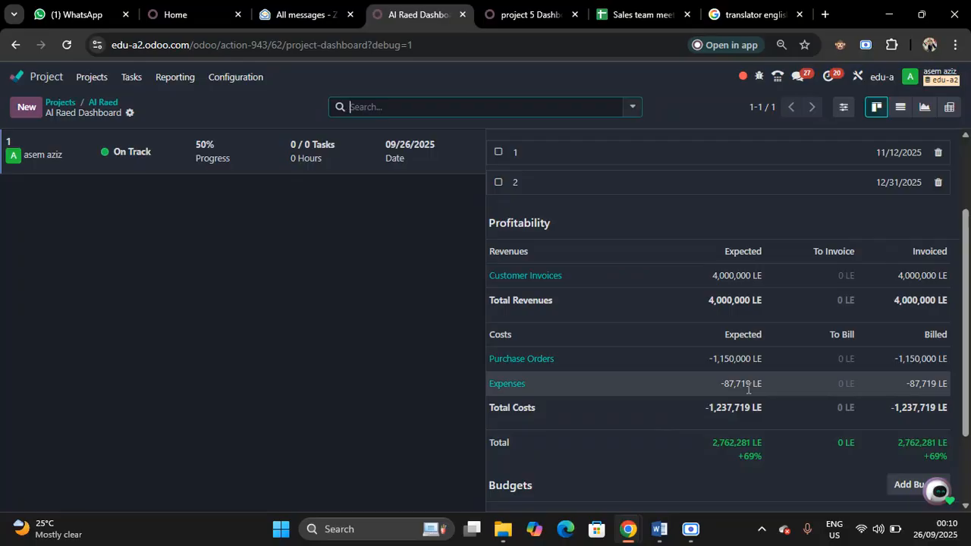
click(967, 505)
scroll(966, 506, down, 2)
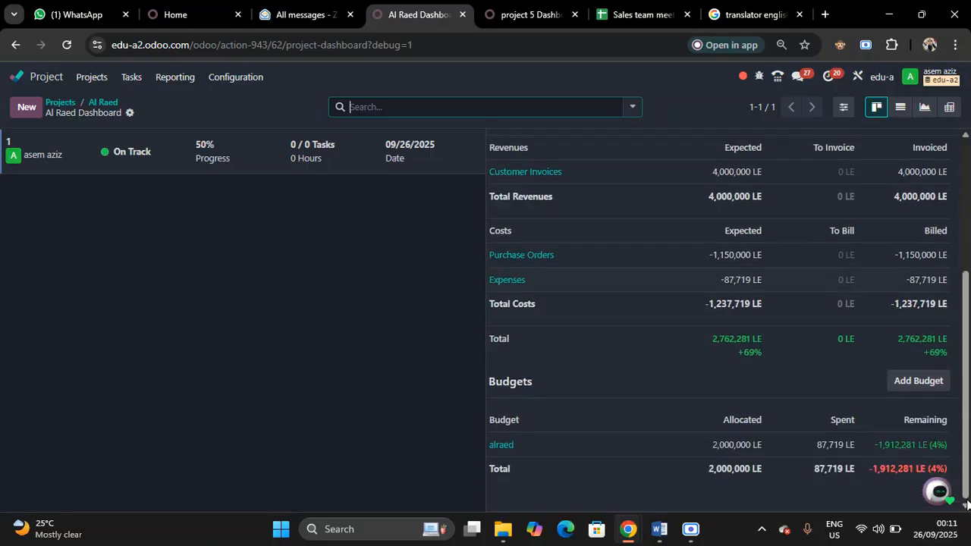
click(967, 146)
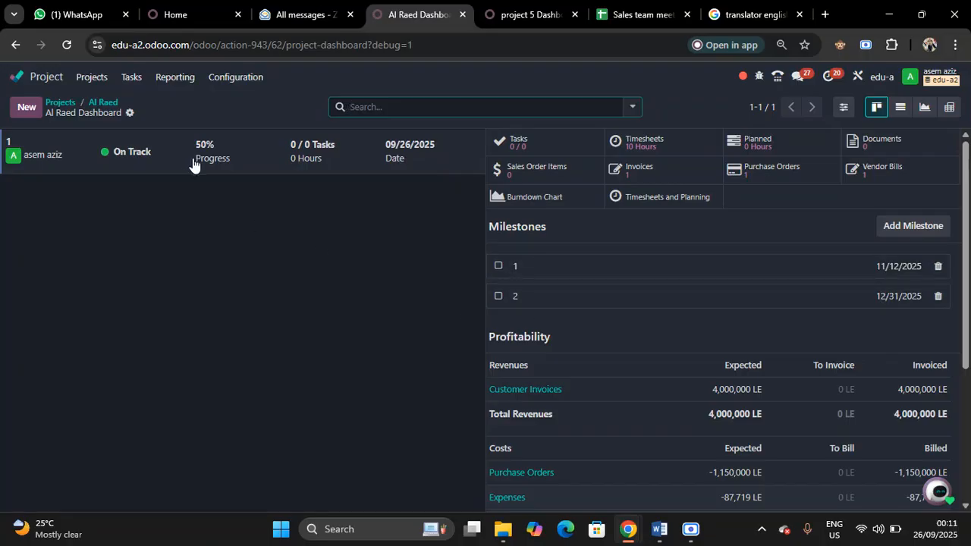
click(45, 78)
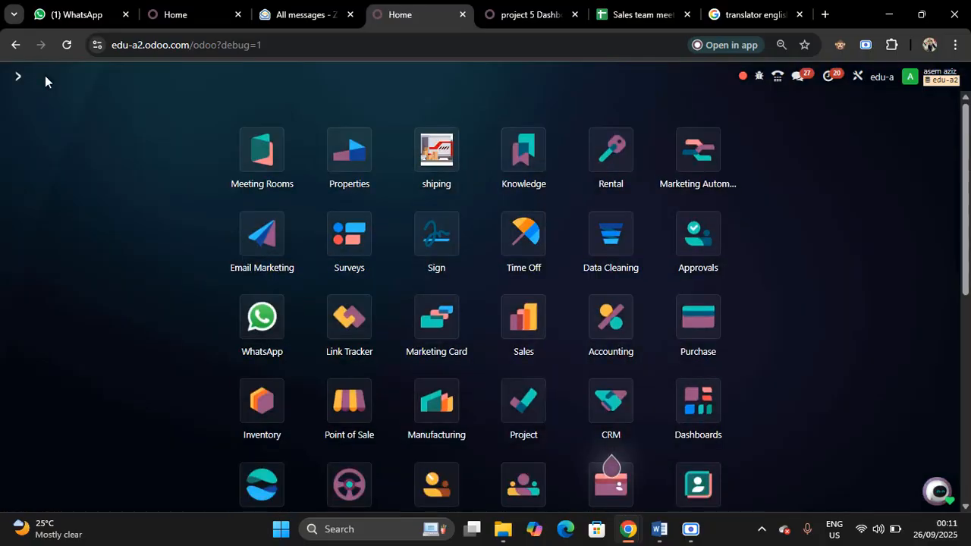
click(658, 532)
click(659, 531)
click(691, 531)
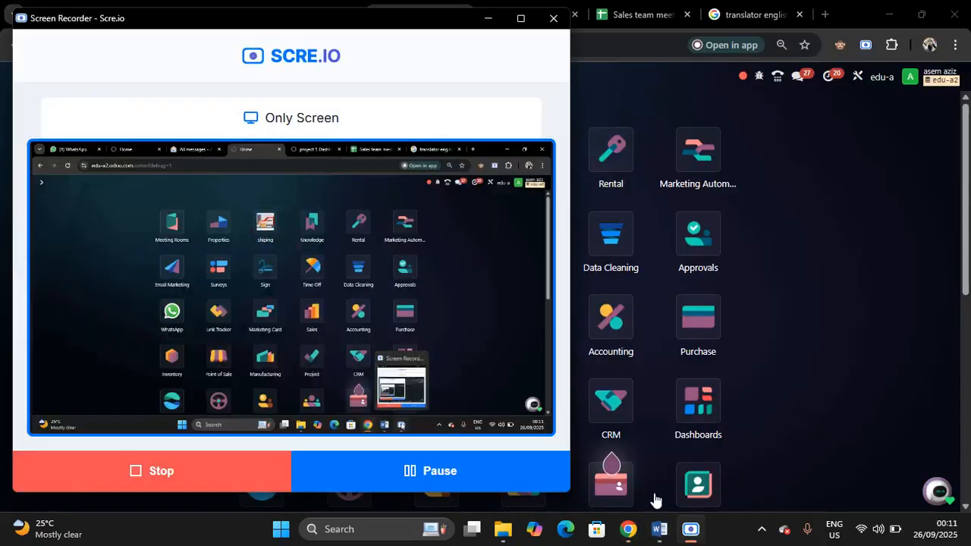